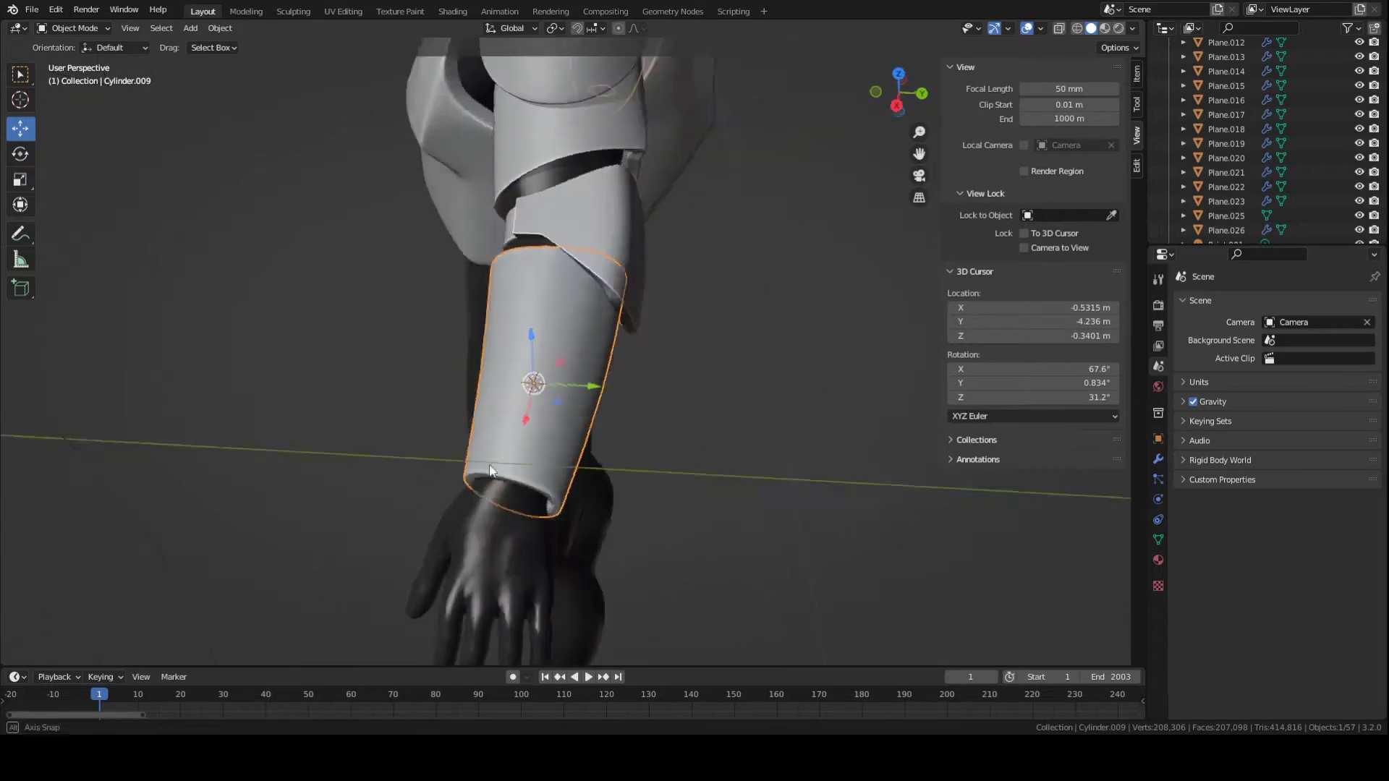
Examine the forearm armour on the reference figures in the front and right orthographic views, and save the file.
{"action": "scroll", "coordinate": [585, 456], "scroll_direction": "up", "scroll_amount": 4}
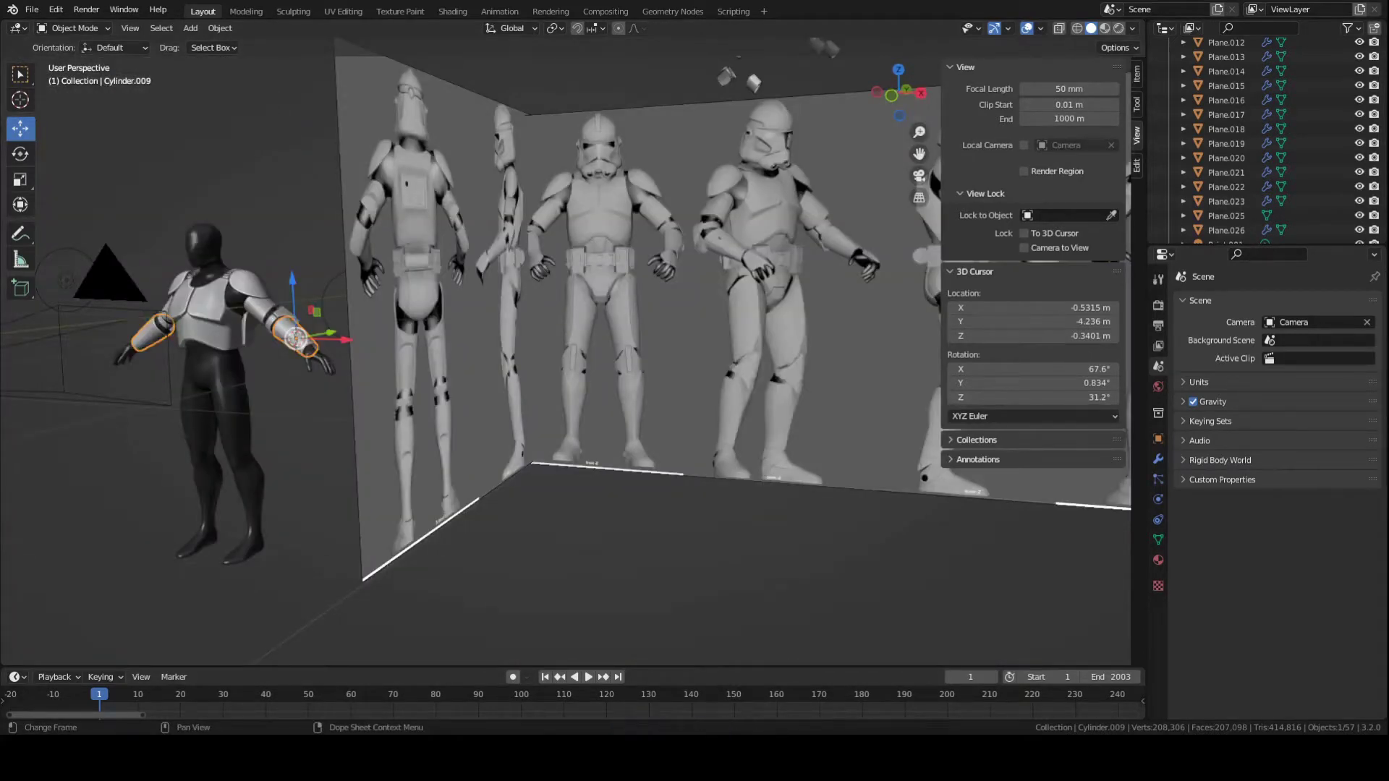
{"action": "scroll", "coordinate": [555, 448], "scroll_direction": "down", "scroll_amount": 2}
{"action": "key", "text": "KP_1"}
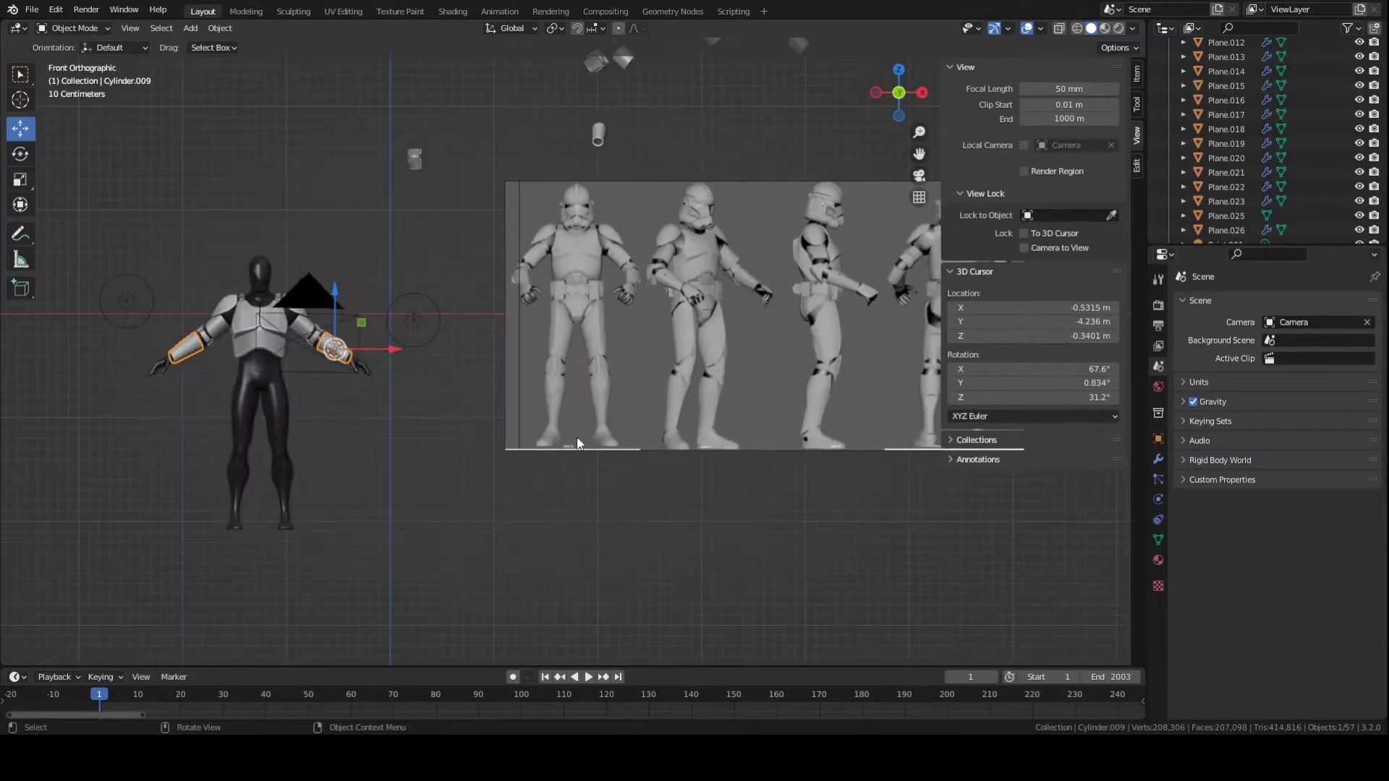
{"action": "scroll", "coordinate": [544, 372], "scroll_direction": "up", "scroll_amount": 5}
{"action": "scroll", "coordinate": [438, 464], "scroll_direction": "up", "scroll_amount": 5}
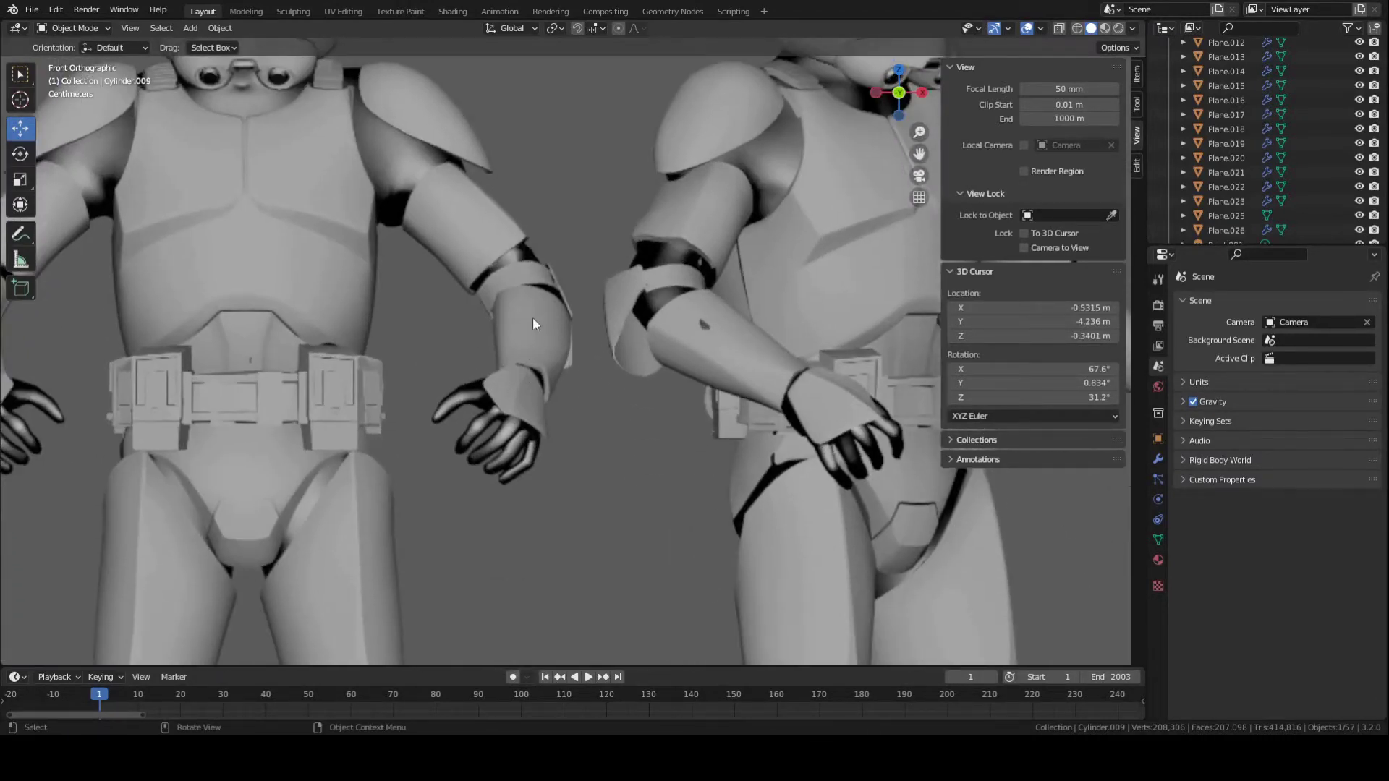
{"action": "middle_click_drag", "start_coordinate": [570, 374], "coordinate": [701, 315], "text": "shift"}
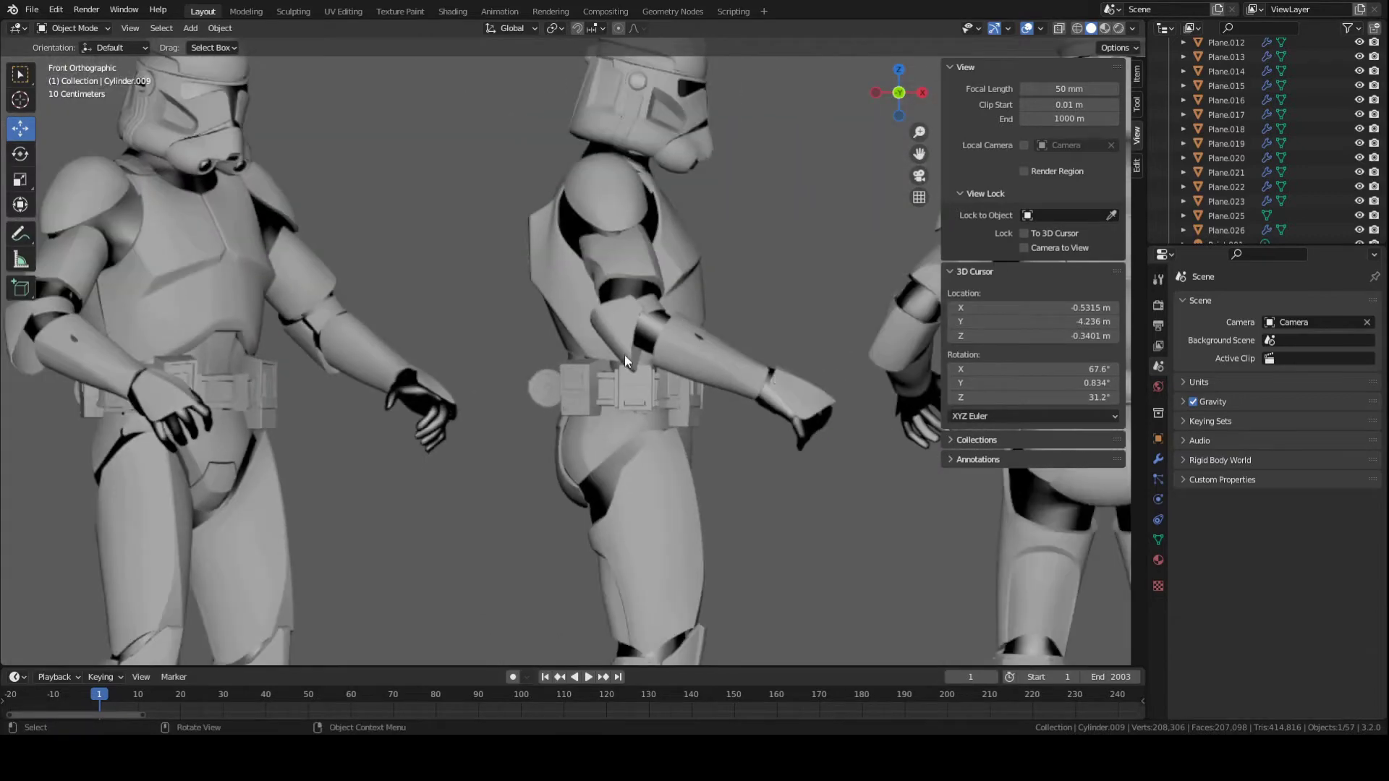
{"action": "scroll", "coordinate": [623, 355], "scroll_direction": "down", "scroll_amount": 2}
{"action": "middle_click_drag", "start_coordinate": [397, 362], "coordinate": [811, 369], "text": "shift"}
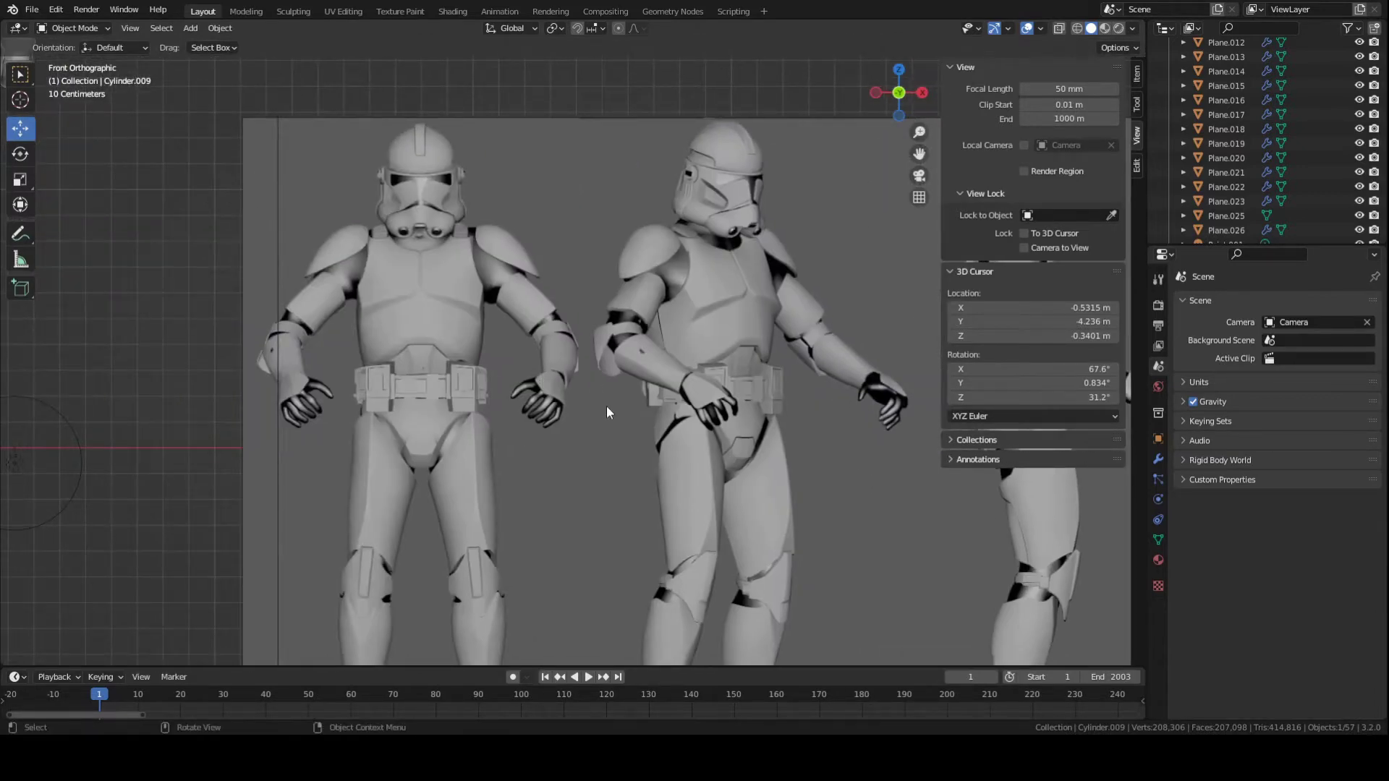
{"action": "key", "text": "KP_3"}
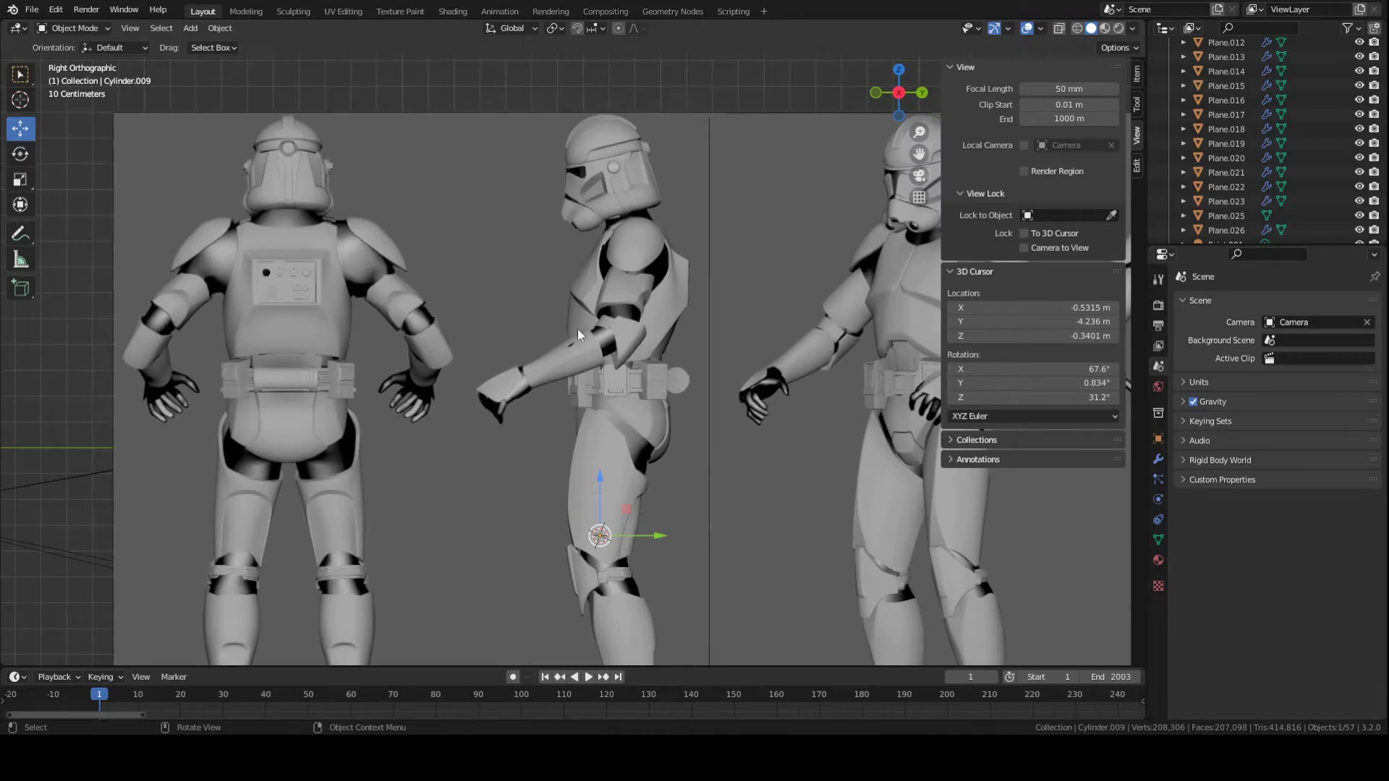
{"action": "scroll", "coordinate": [557, 400], "scroll_direction": "up", "scroll_amount": 3}
{"action": "scroll", "coordinate": [557, 401], "scroll_direction": "down", "scroll_amount": 1}
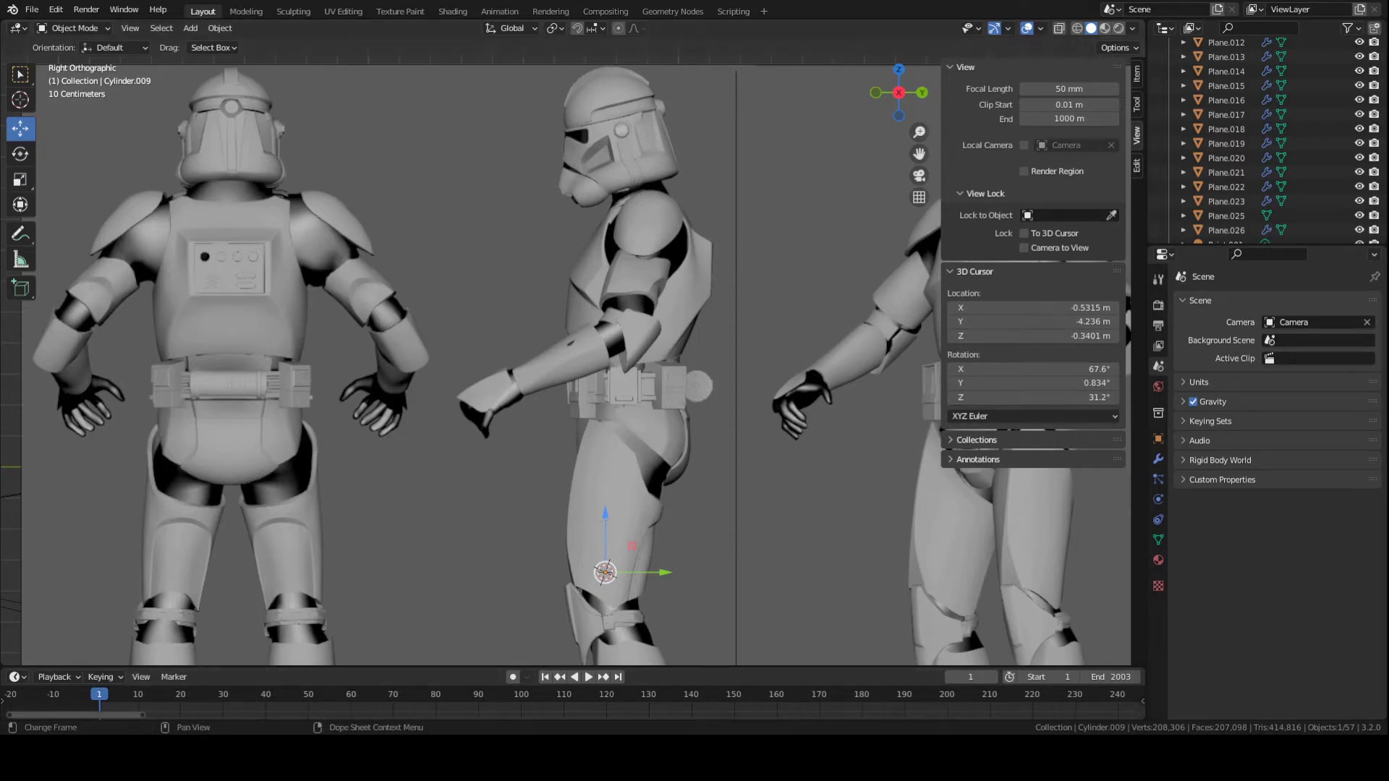
{"action": "key", "text": "ctrl+s"}
{"action": "scroll", "coordinate": [566, 361], "scroll_direction": "up", "scroll_amount": 1}
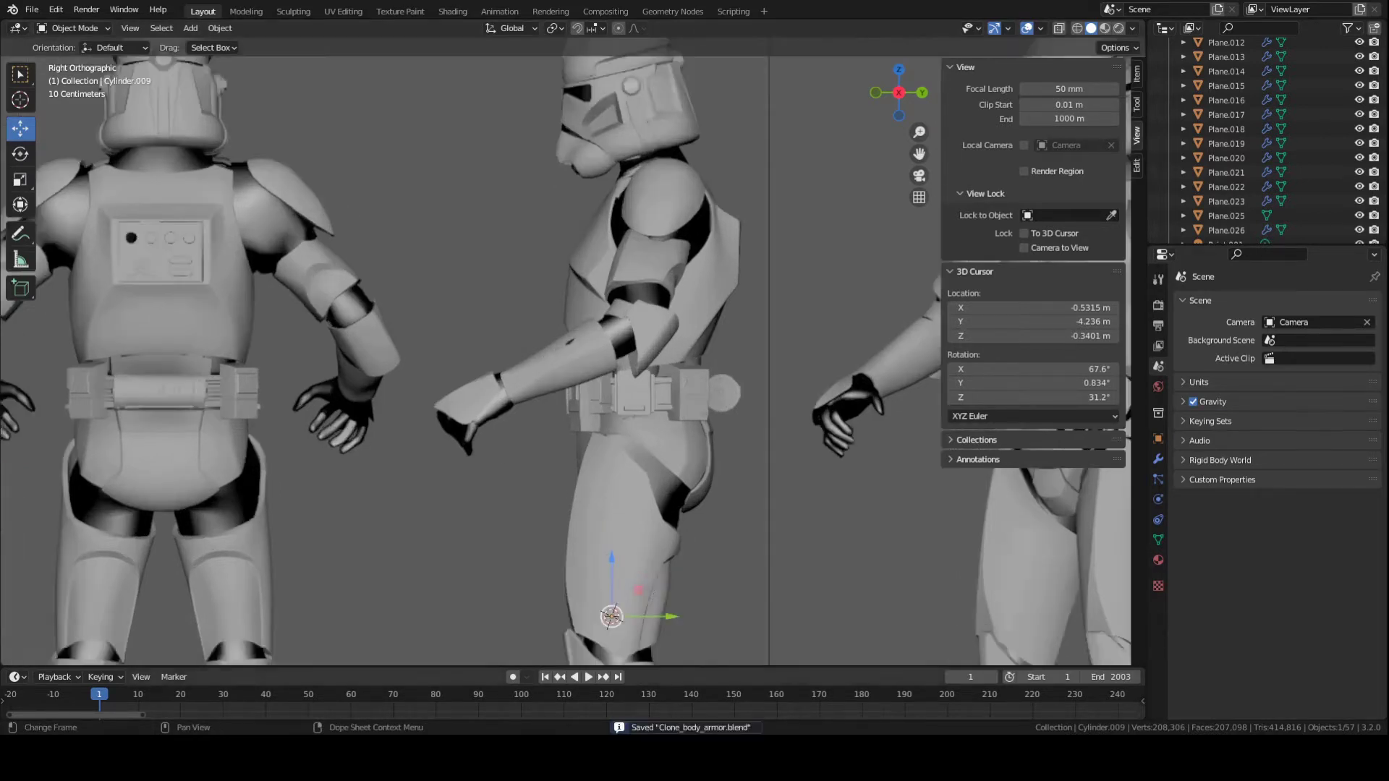
Compare close-ups of the forearm guard in the front and right reference views, saving the file along the way.
{"action": "left_click", "coordinate": [899, 93]}
{"action": "left_click", "coordinate": [922, 93]}
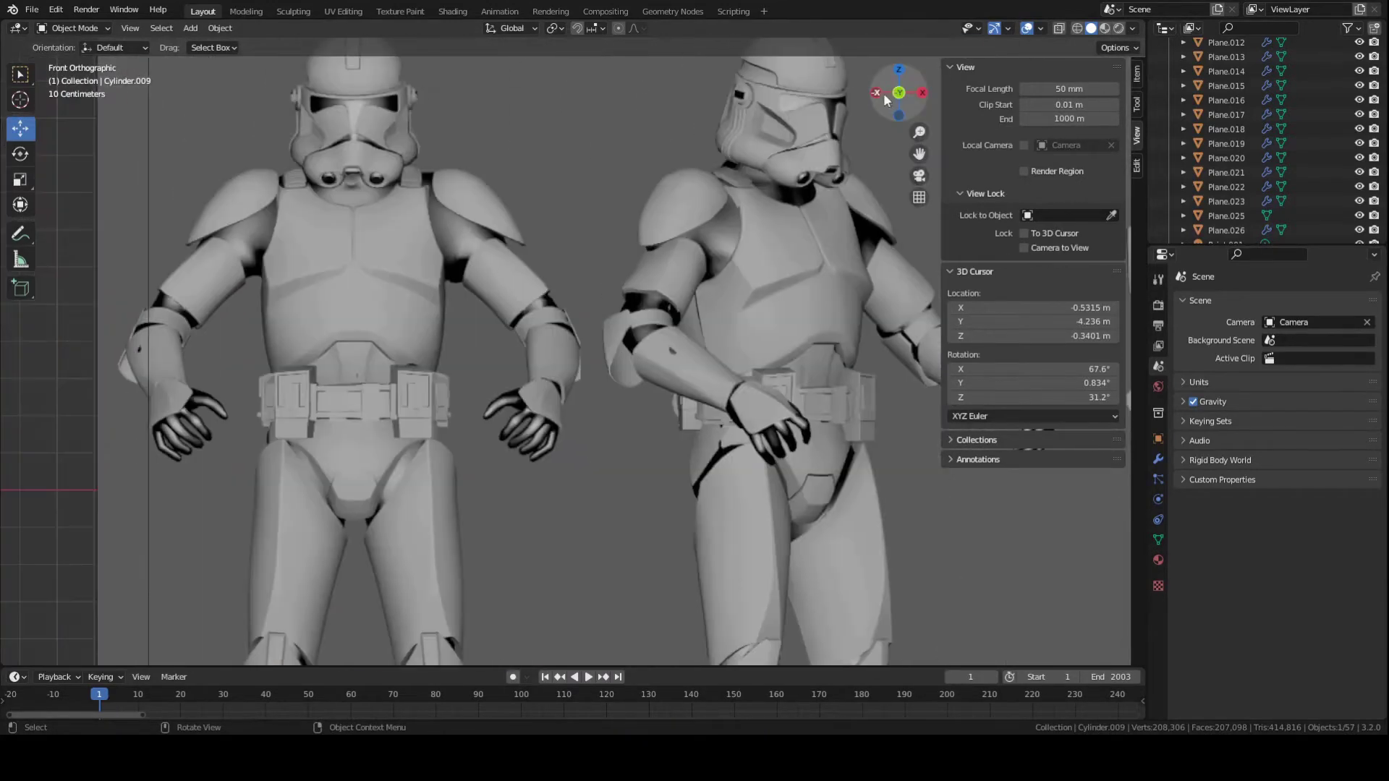
{"action": "scroll", "coordinate": [513, 328], "scroll_direction": "up", "scroll_amount": 5}
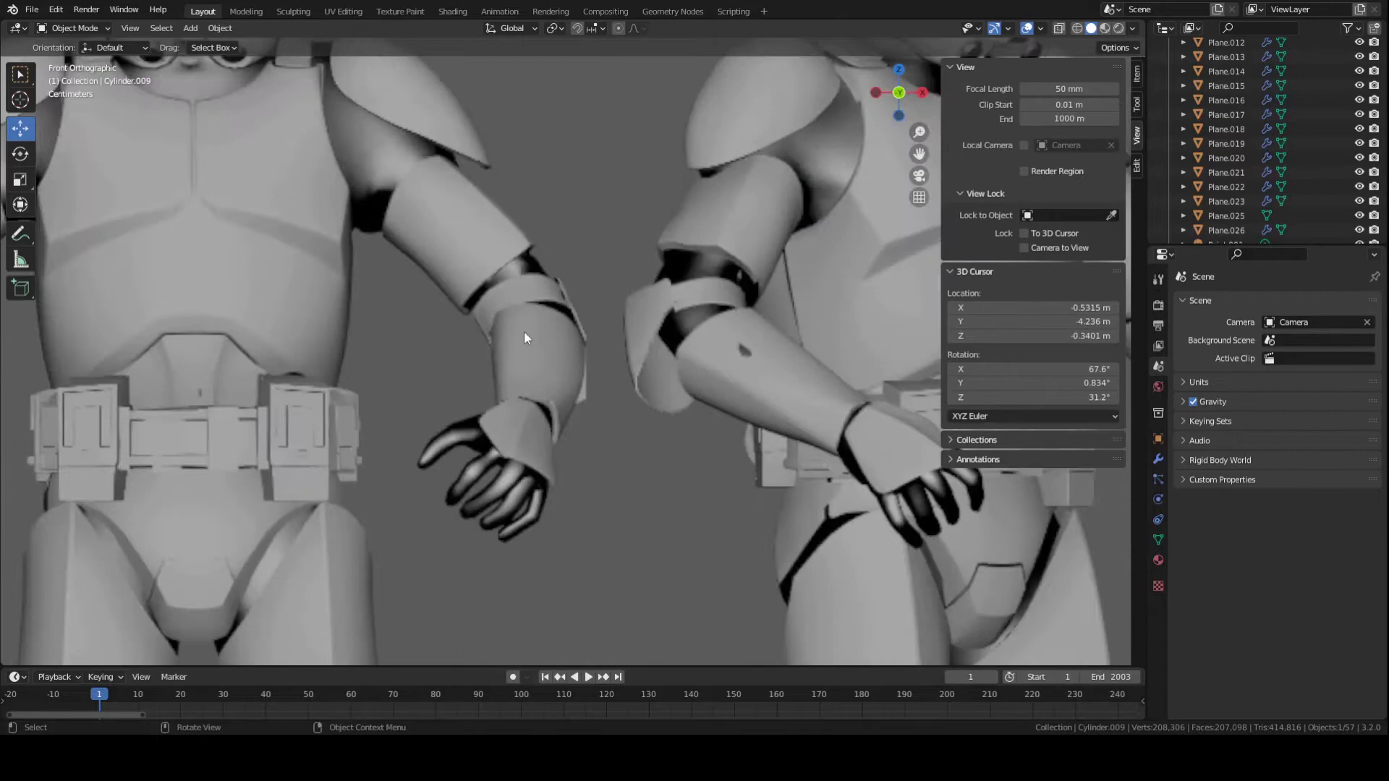
{"action": "left_click", "coordinate": [899, 93]}
{"action": "left_click", "coordinate": [899, 92]}
{"action": "left_click", "coordinate": [922, 92]}
{"action": "scroll", "coordinate": [471, 536], "scroll_direction": "down", "scroll_amount": 4}
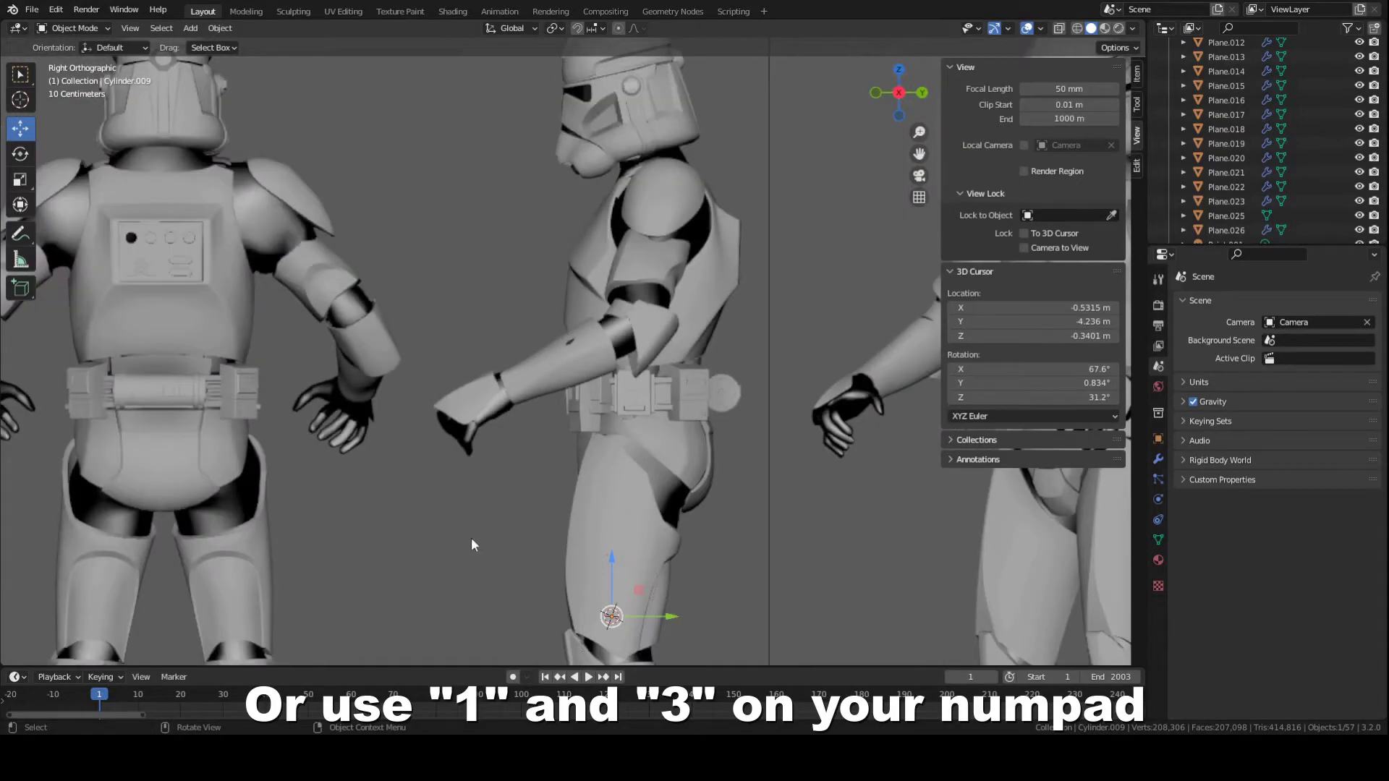
{"action": "scroll", "coordinate": [471, 537], "scroll_direction": "up", "scroll_amount": 6}
{"action": "key", "text": "ctrl+s"}
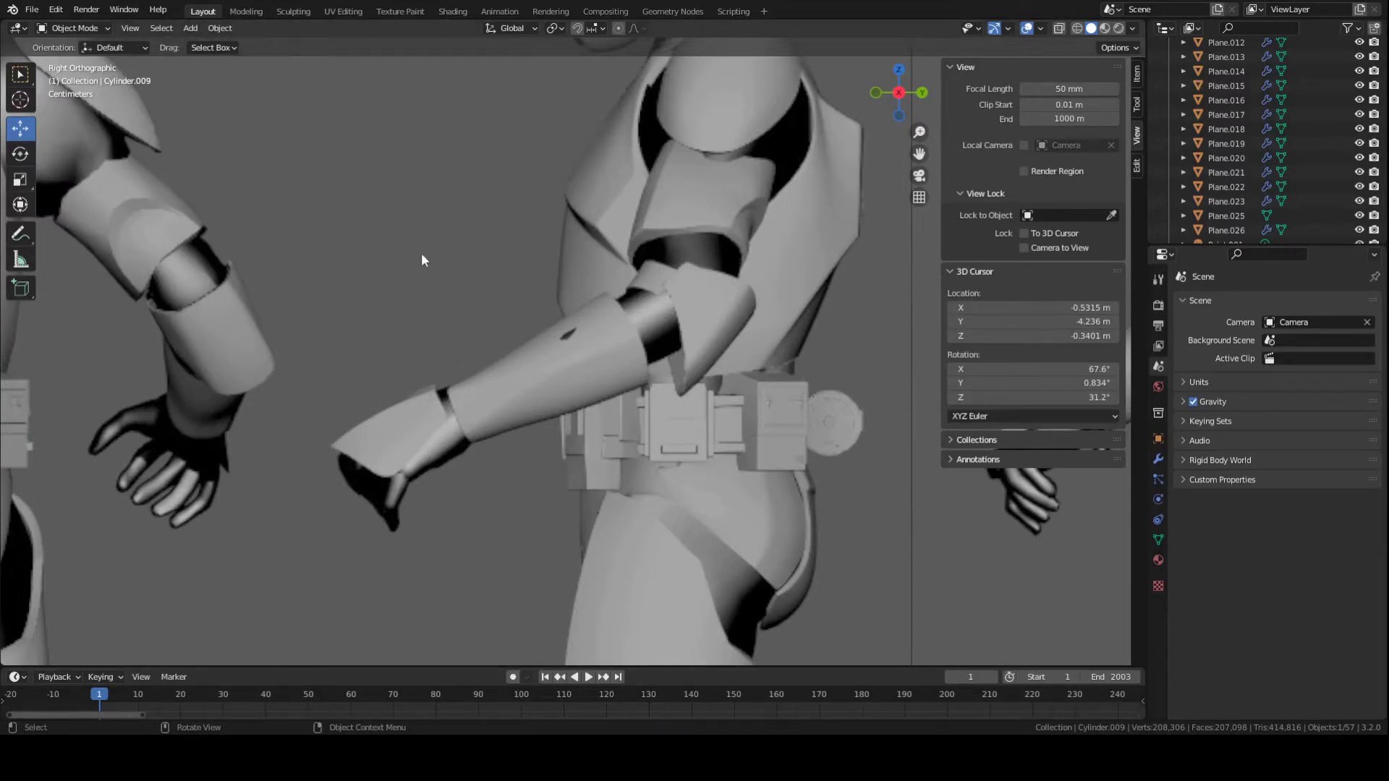
{"action": "scroll", "coordinate": [421, 253], "scroll_direction": "up", "scroll_amount": 2}
{"action": "scroll", "coordinate": [565, 301], "scroll_direction": "down", "scroll_amount": 3}
{"action": "scroll", "coordinate": [510, 363], "scroll_direction": "up", "scroll_amount": 2}
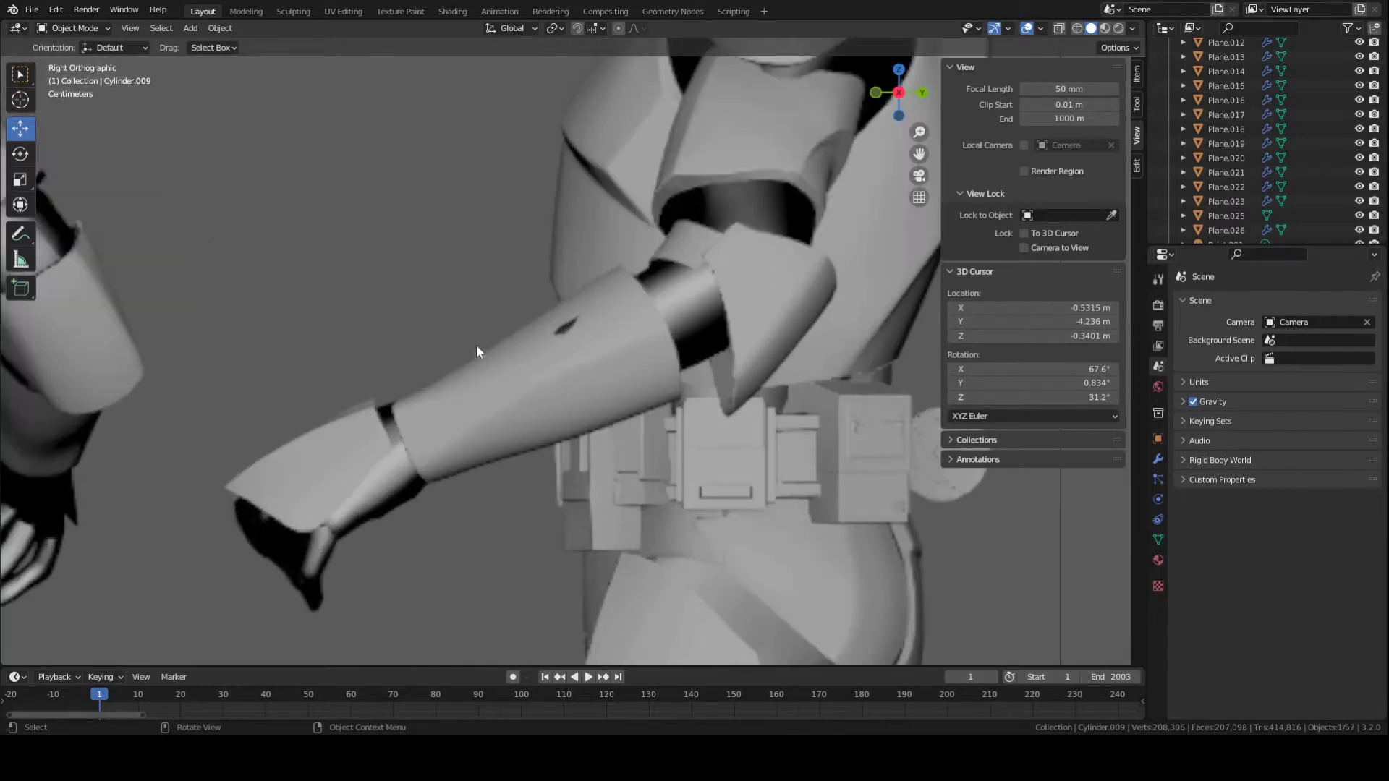
Place the 3D cursor at the side-view reference forearm, save the file, and add a cylinder mesh there.
{"action": "right_click", "coordinate": [424, 246], "text": "shift"}
{"action": "key", "text": "ctrl+s"}
{"action": "key", "text": "shift+a"}
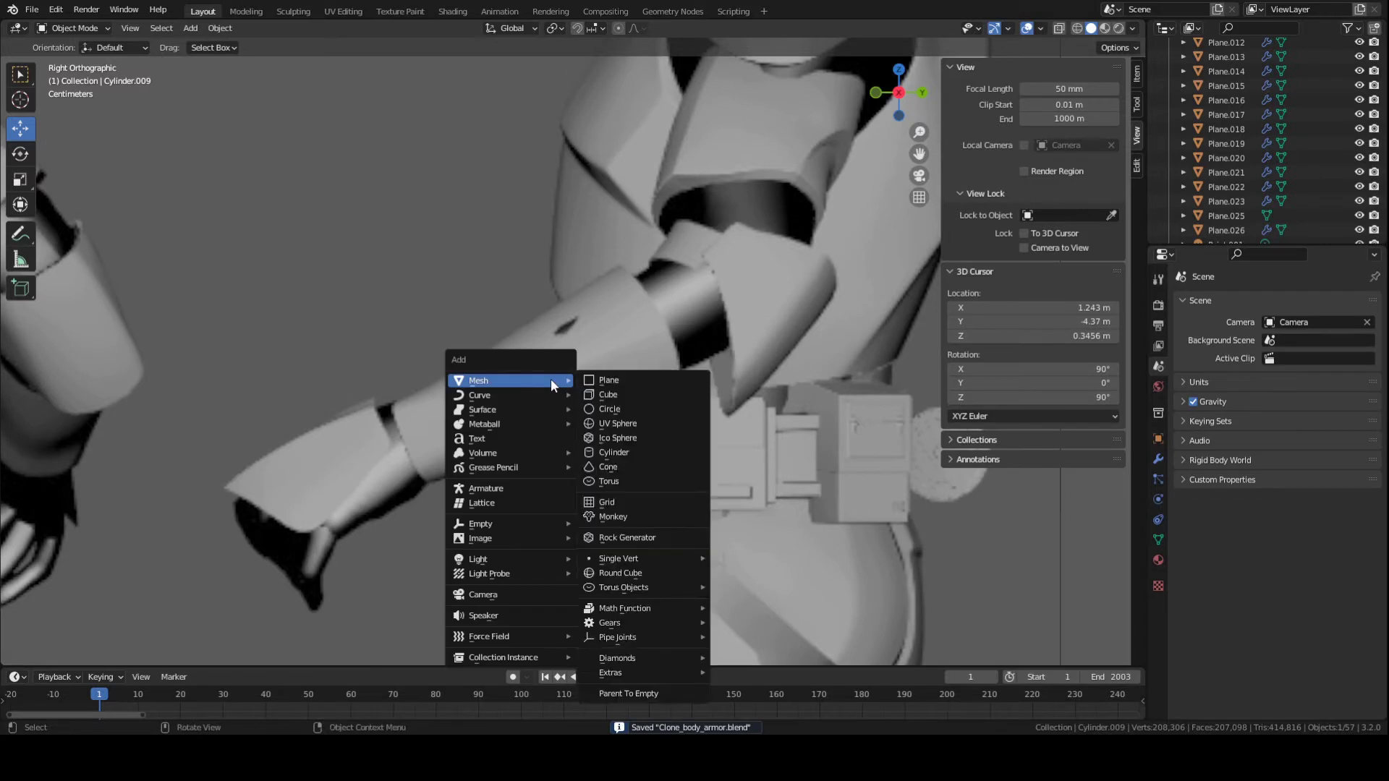
{"action": "left_click", "coordinate": [605, 453]}
{"action": "key", "text": "KP_Decimal"}
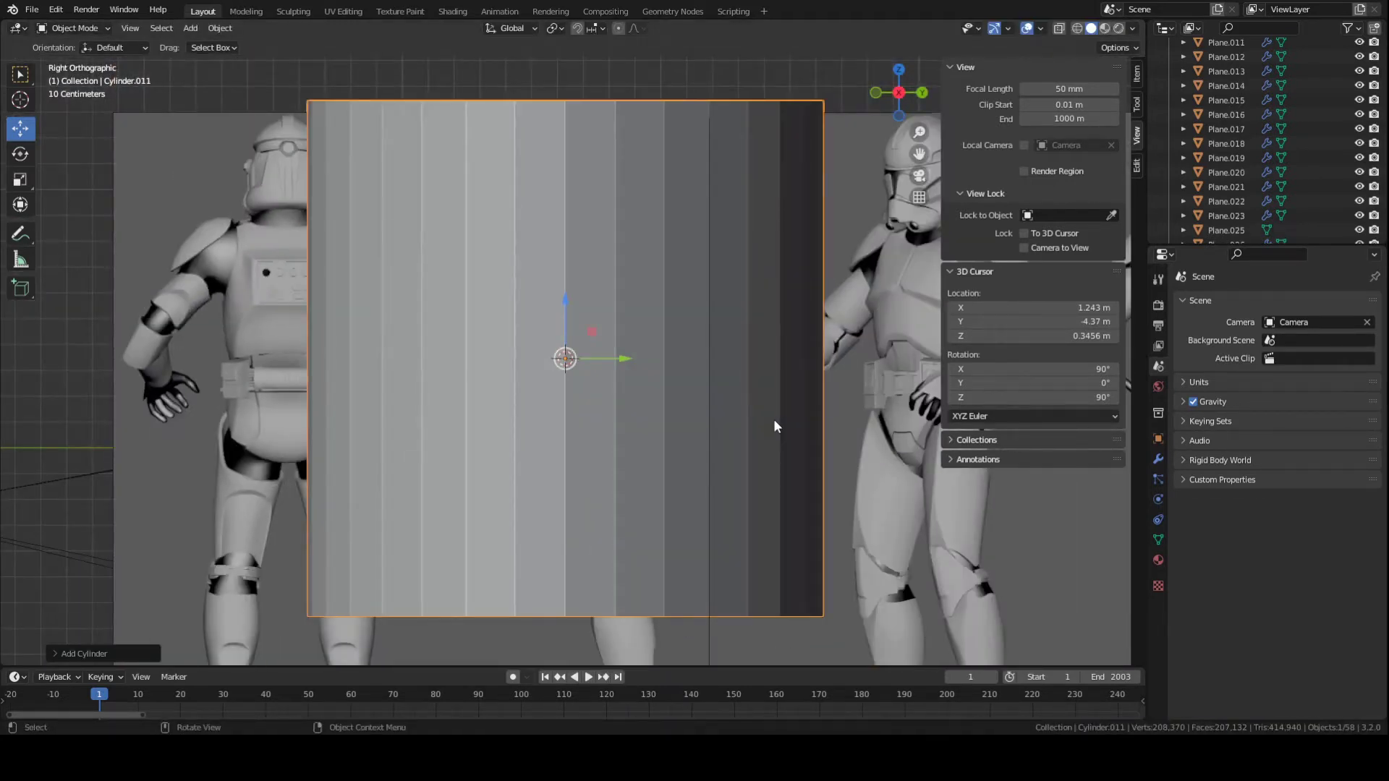
Rotate the new cylinder 90 degrees, scale it down to about the forearm's thickness, and save the file.
{"action": "key", "text": "r"}
{"action": "key", "text": "9"}
{"action": "key", "text": "0"}
{"action": "key", "text": "Return"}
{"action": "key", "text": "s"}
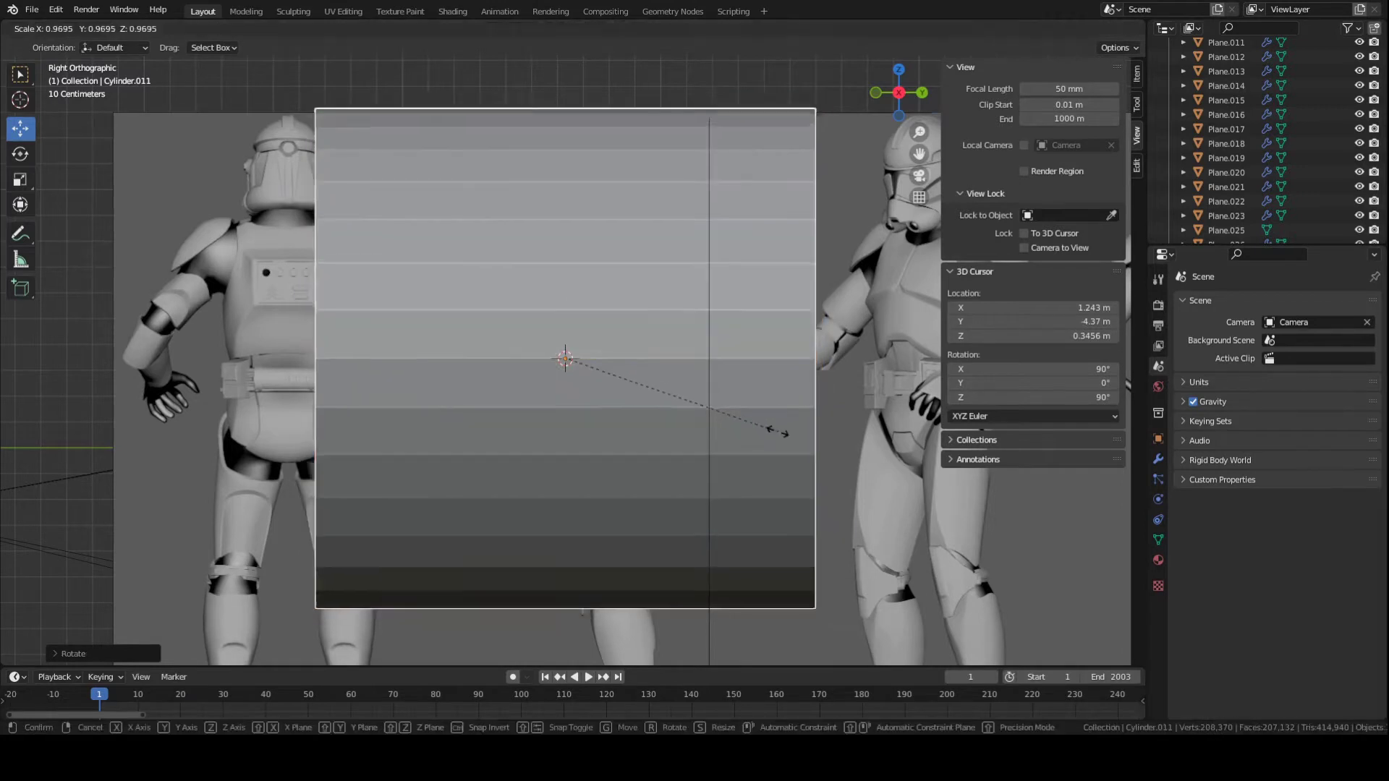
{"action": "left_click", "coordinate": [583, 347]}
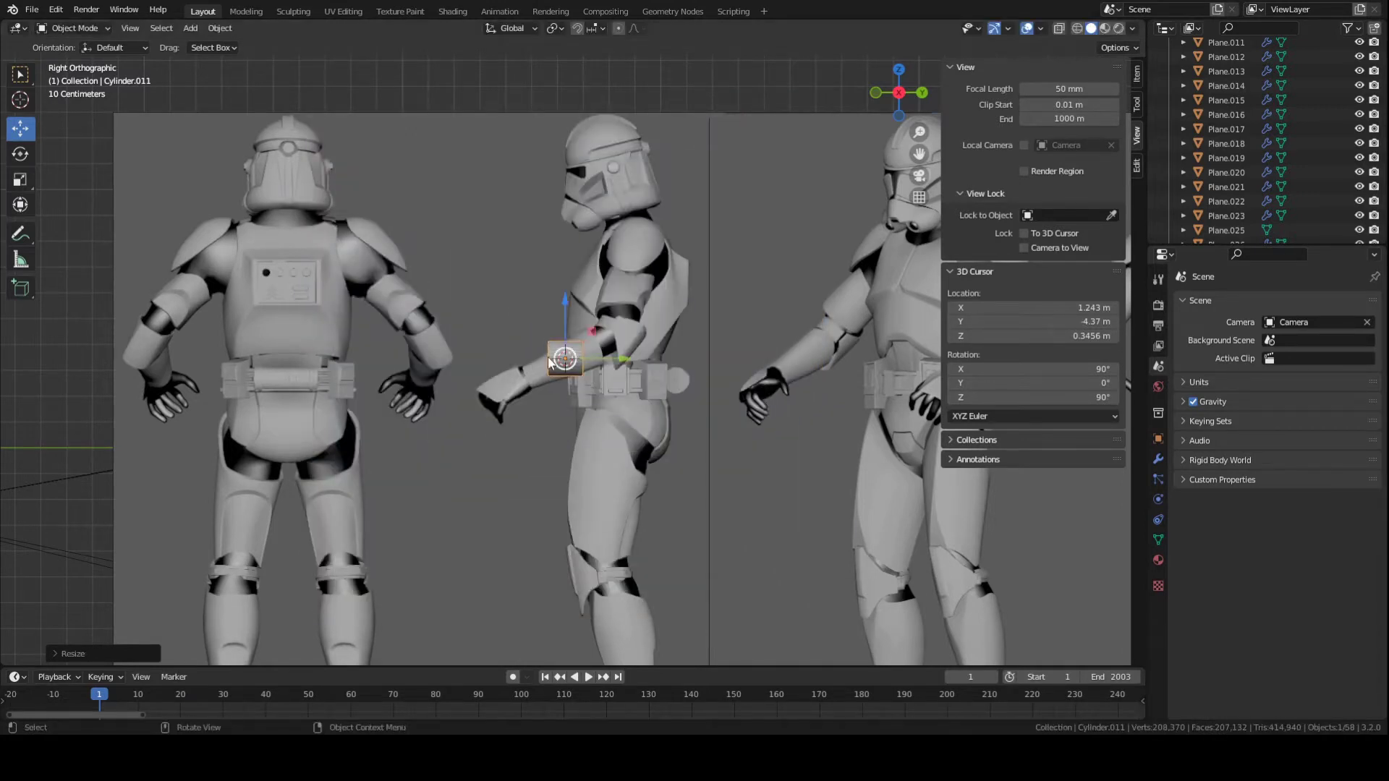
{"action": "key", "text": "ctrl+s"}
{"action": "left_click", "coordinate": [21, 154]}
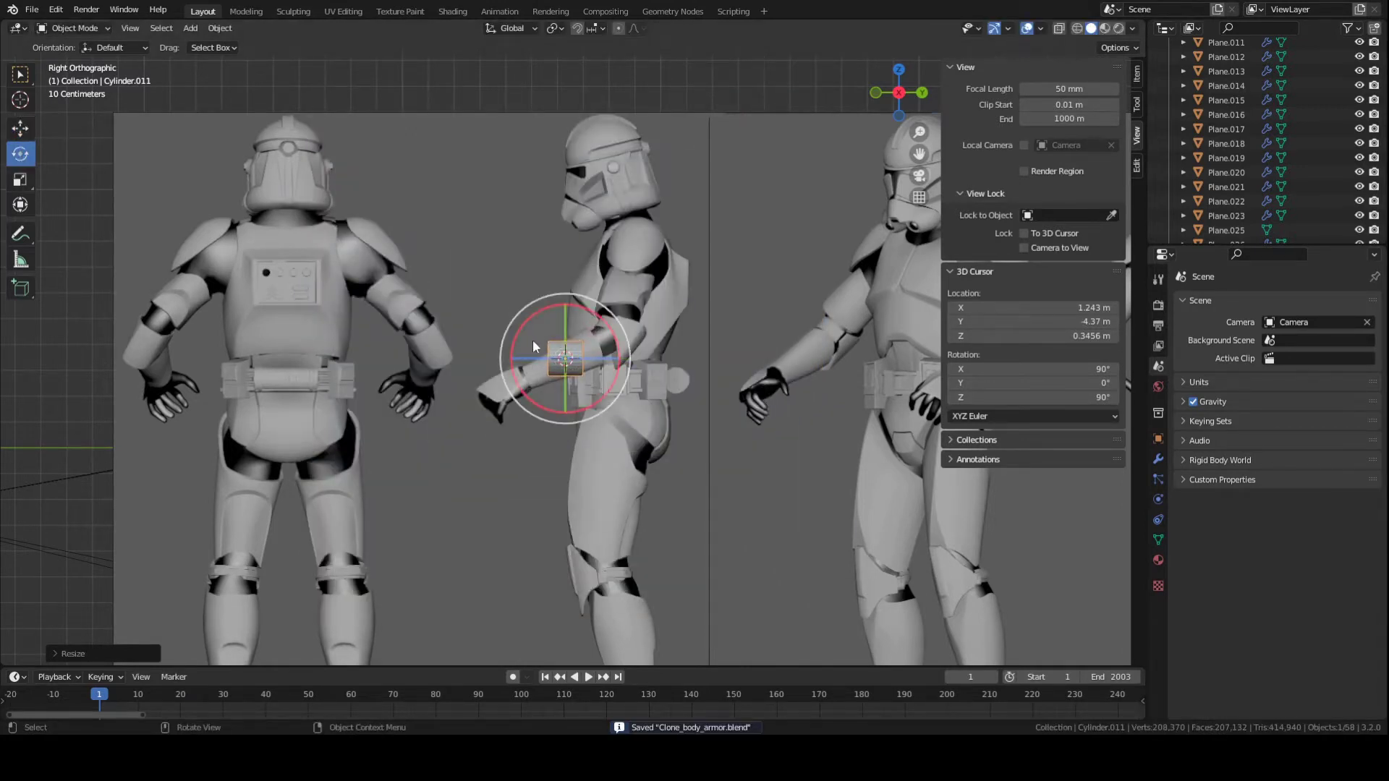
{"action": "left_click_drag", "start_coordinate": [528, 329], "coordinate": [518, 380]}
{"action": "key", "text": "ctrl+z"}
Move the cylinder along X to the front-view reference figure, and position it over that figure's forearm.
{"action": "scroll", "coordinate": [546, 396], "scroll_direction": "up", "scroll_amount": 4}
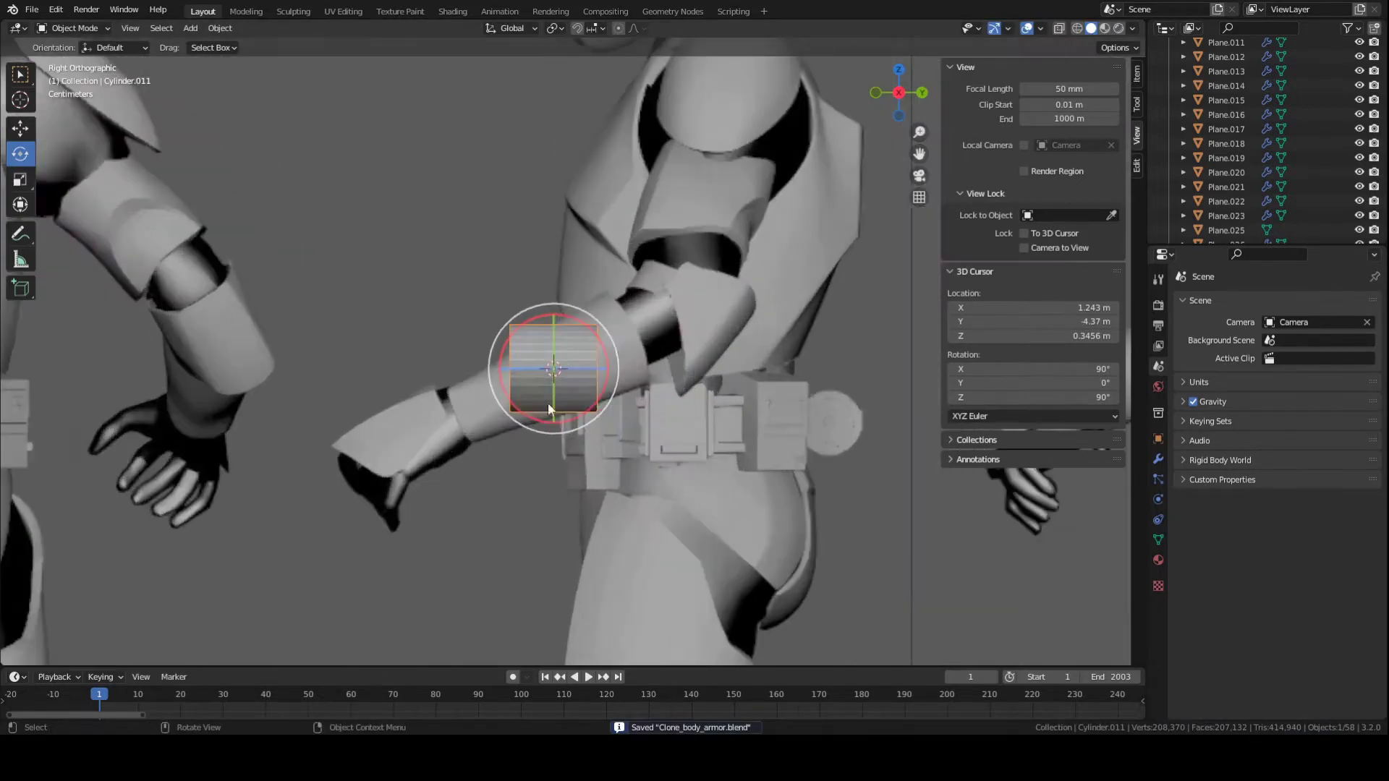
{"action": "middle_click_drag", "start_coordinate": [548, 402], "coordinate": [683, 420]}
{"action": "key", "text": "g"}
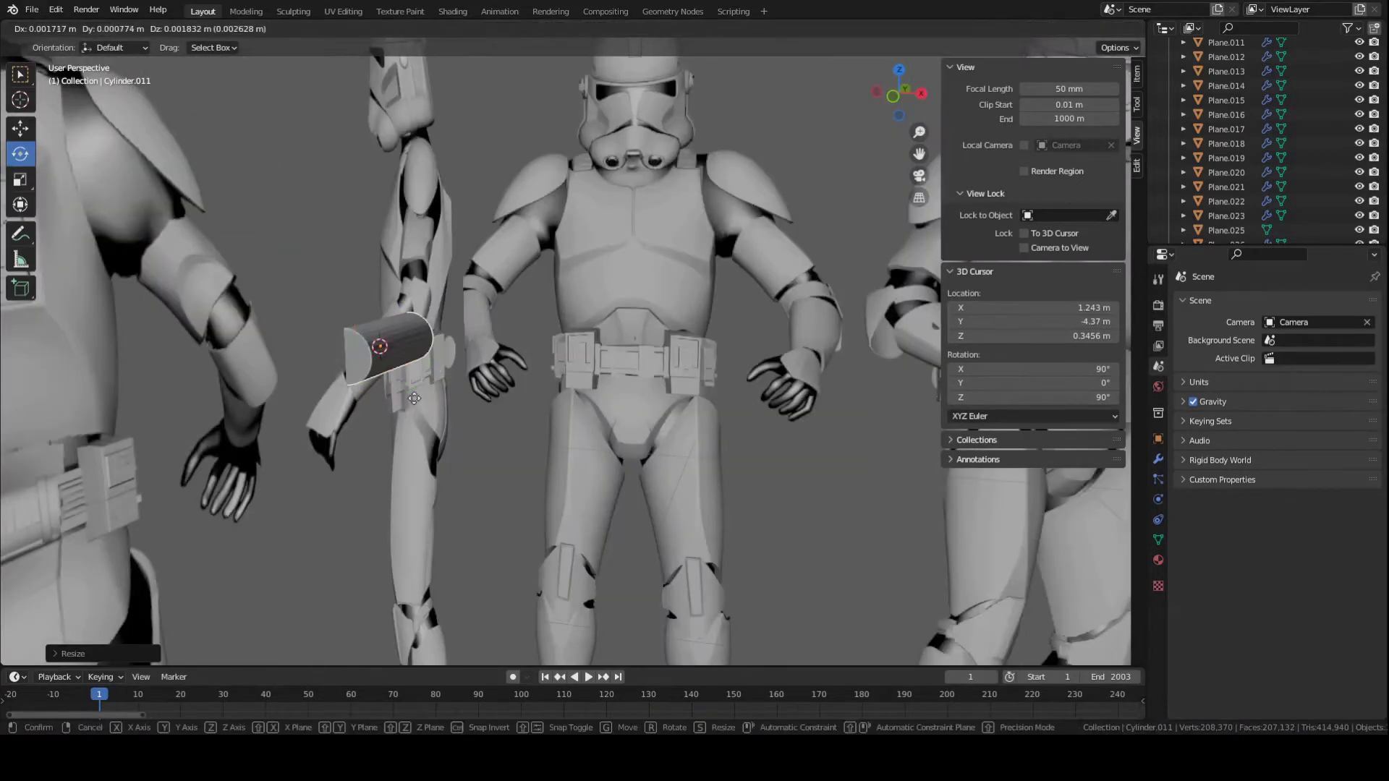
{"action": "key", "text": "x"}
{"action": "left_click", "coordinate": [648, 453]}
{"action": "key", "text": "KP_1"}
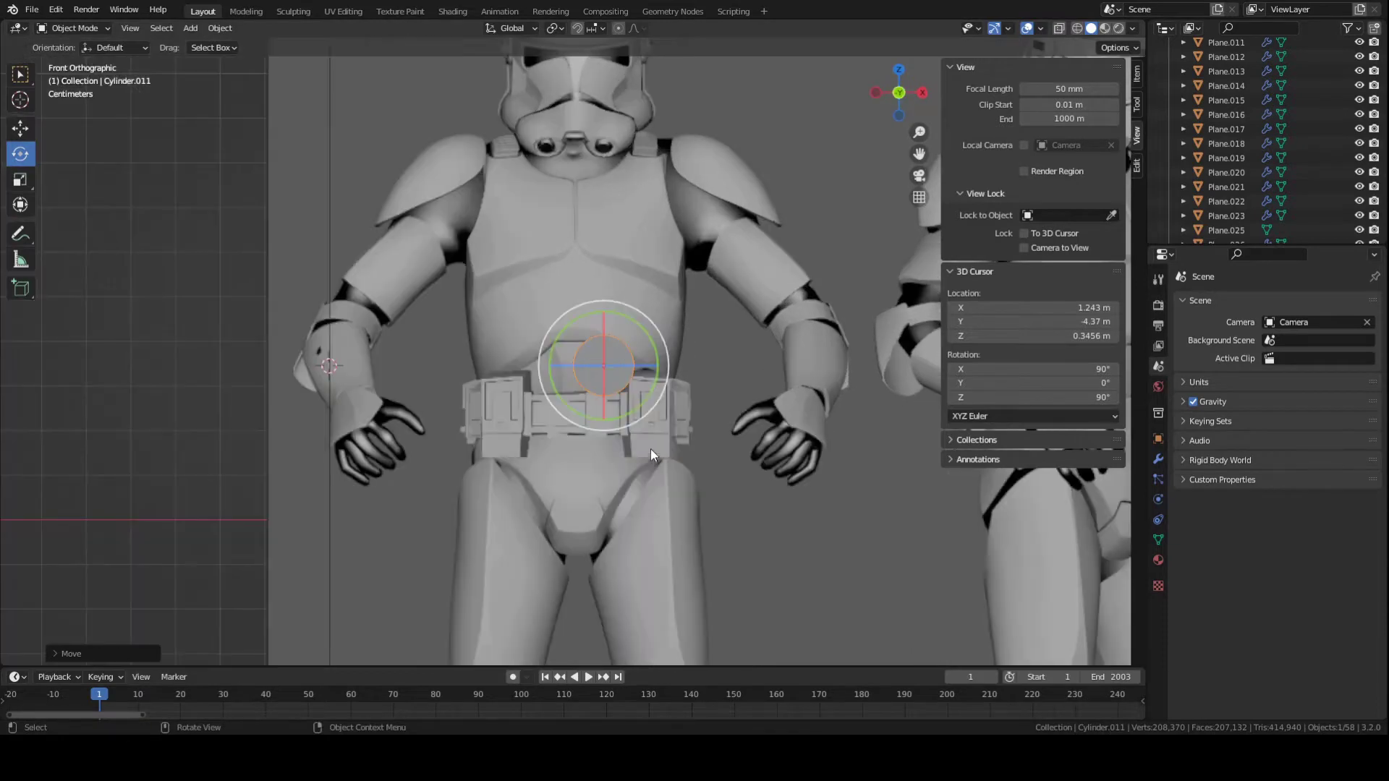
{"action": "key", "text": "g"}
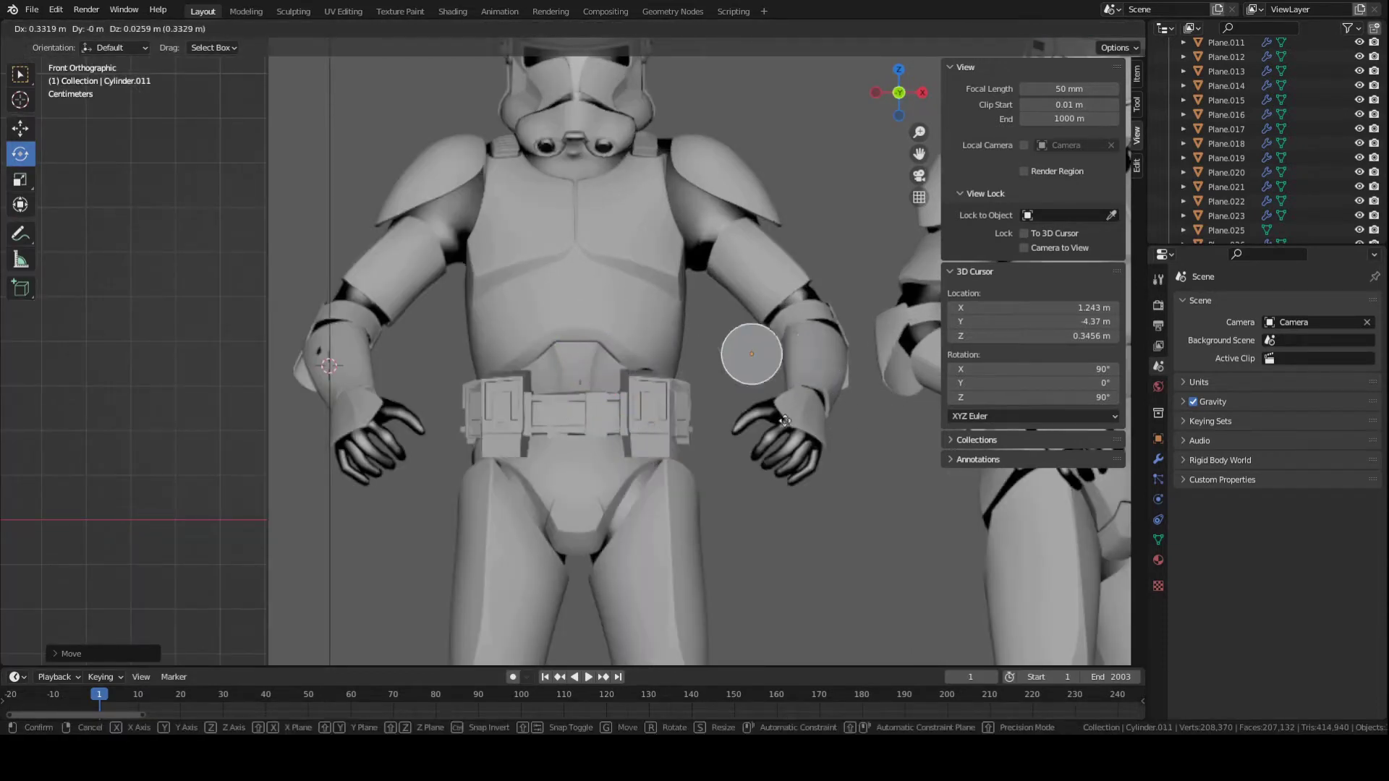
{"action": "left_click", "coordinate": [858, 414]}
{"action": "key", "text": "KP_Decimal"}
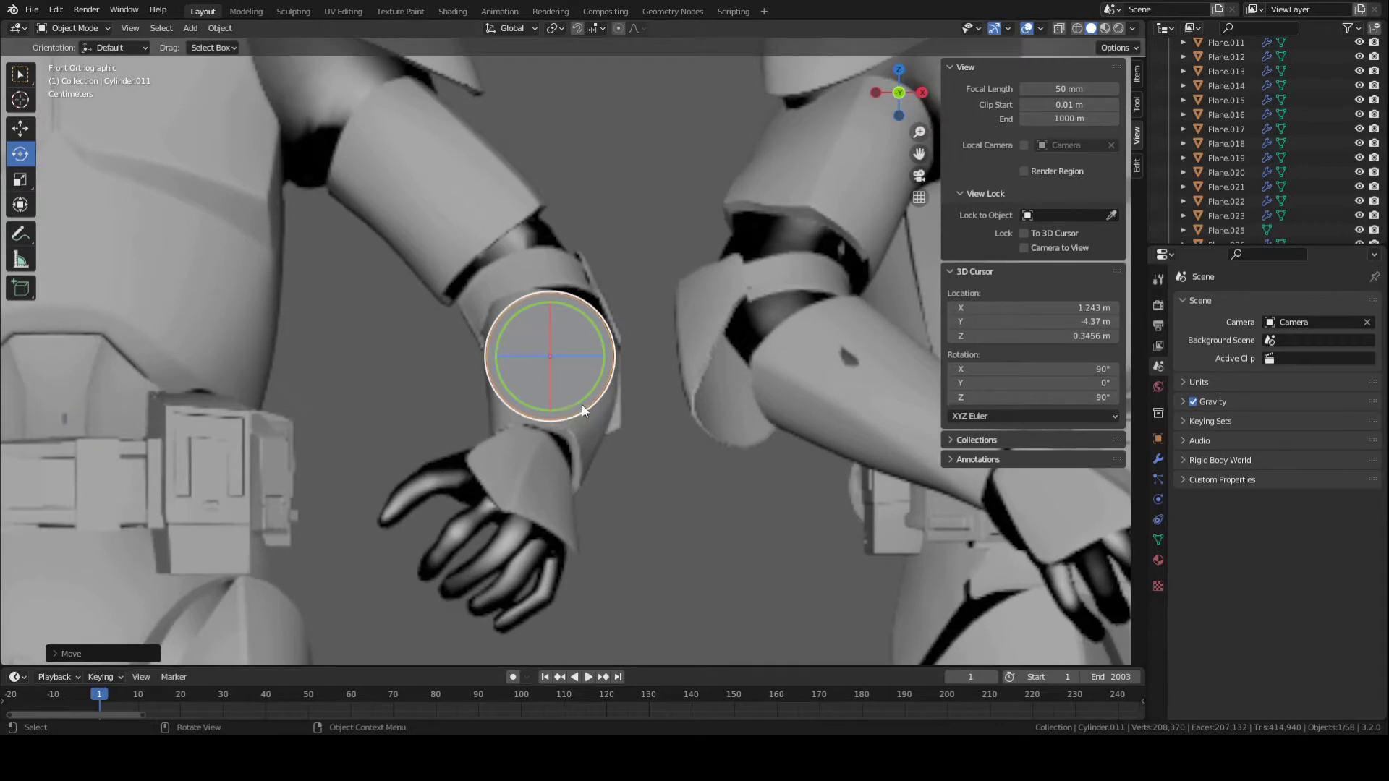
Save the file and rotate the cylinder in the right view to follow the slope of the reference forearm.
{"action": "key", "text": "KP_3"}
{"action": "key", "text": "ctrl+s"}
{"action": "middle_click_drag", "start_coordinate": [762, 433], "coordinate": [607, 398], "text": "shift"}
{"action": "scroll", "coordinate": [608, 397], "scroll_direction": "up", "scroll_amount": 2}
{"action": "key", "text": "r"}
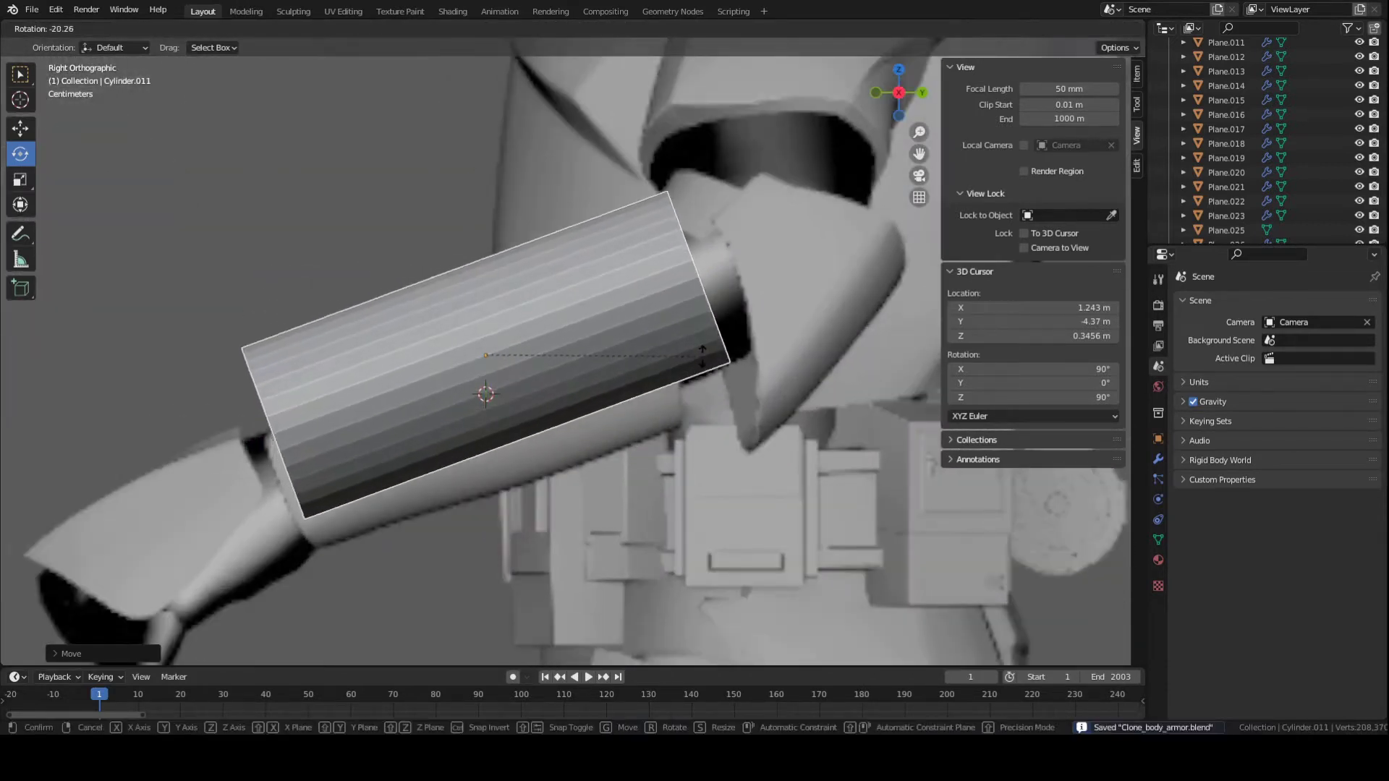
{"action": "left_click", "coordinate": [702, 349]}
{"action": "key", "text": "g"}
{"action": "left_click", "coordinate": [714, 379]}
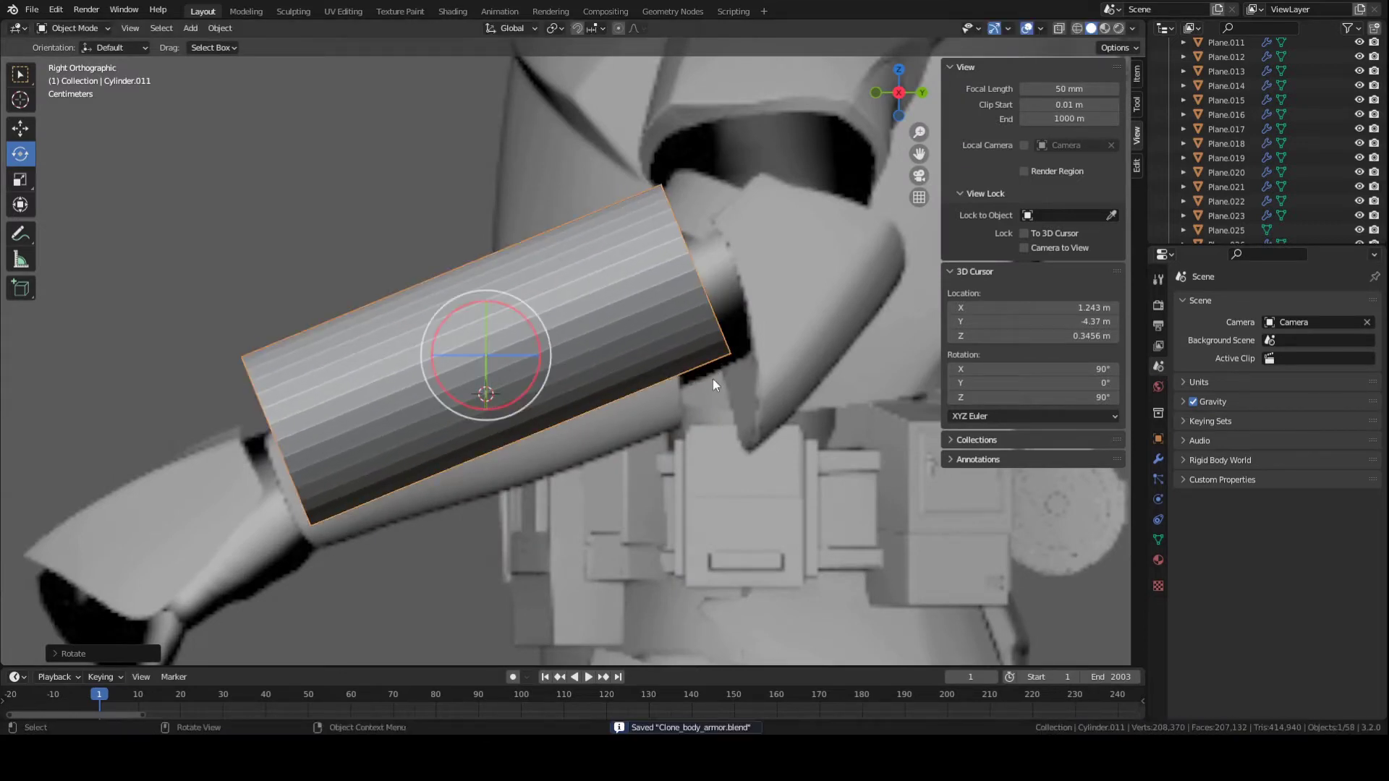
Scale the cylinder down and move it onto the wrist end of the side-view forearm guard, and save the file.
{"action": "key", "text": "s"}
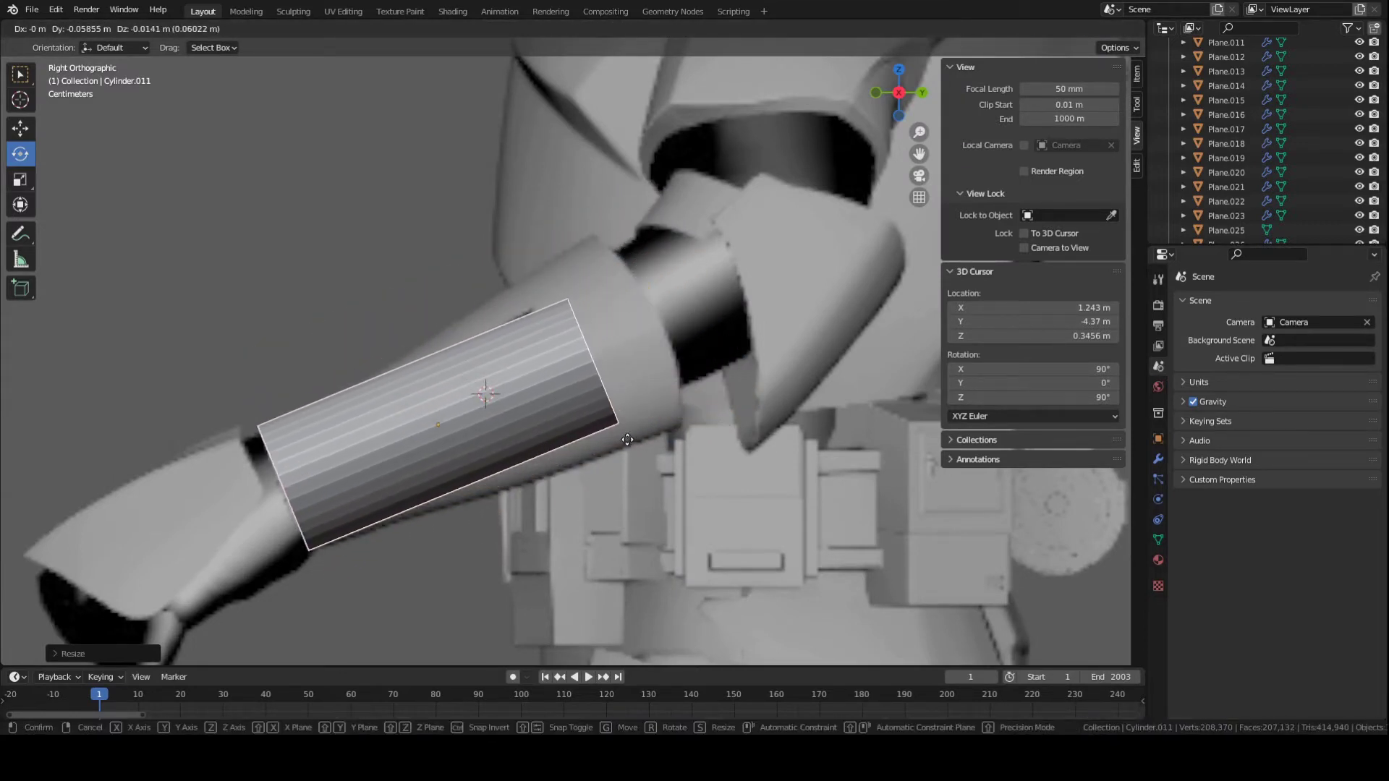
{"action": "left_click", "coordinate": [606, 431]}
{"action": "key", "text": "g"}
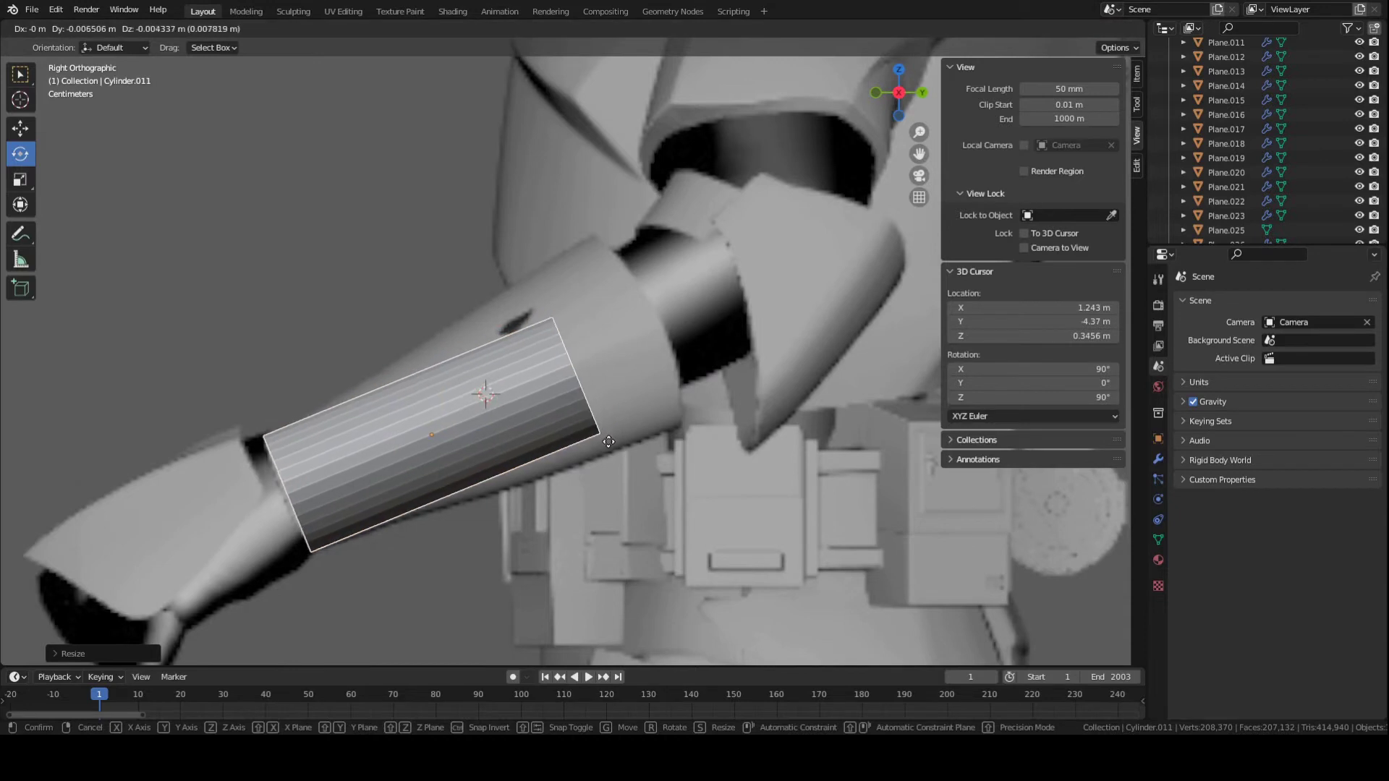
{"action": "left_click", "coordinate": [554, 396]}
{"action": "key", "text": "ctrl+s"}
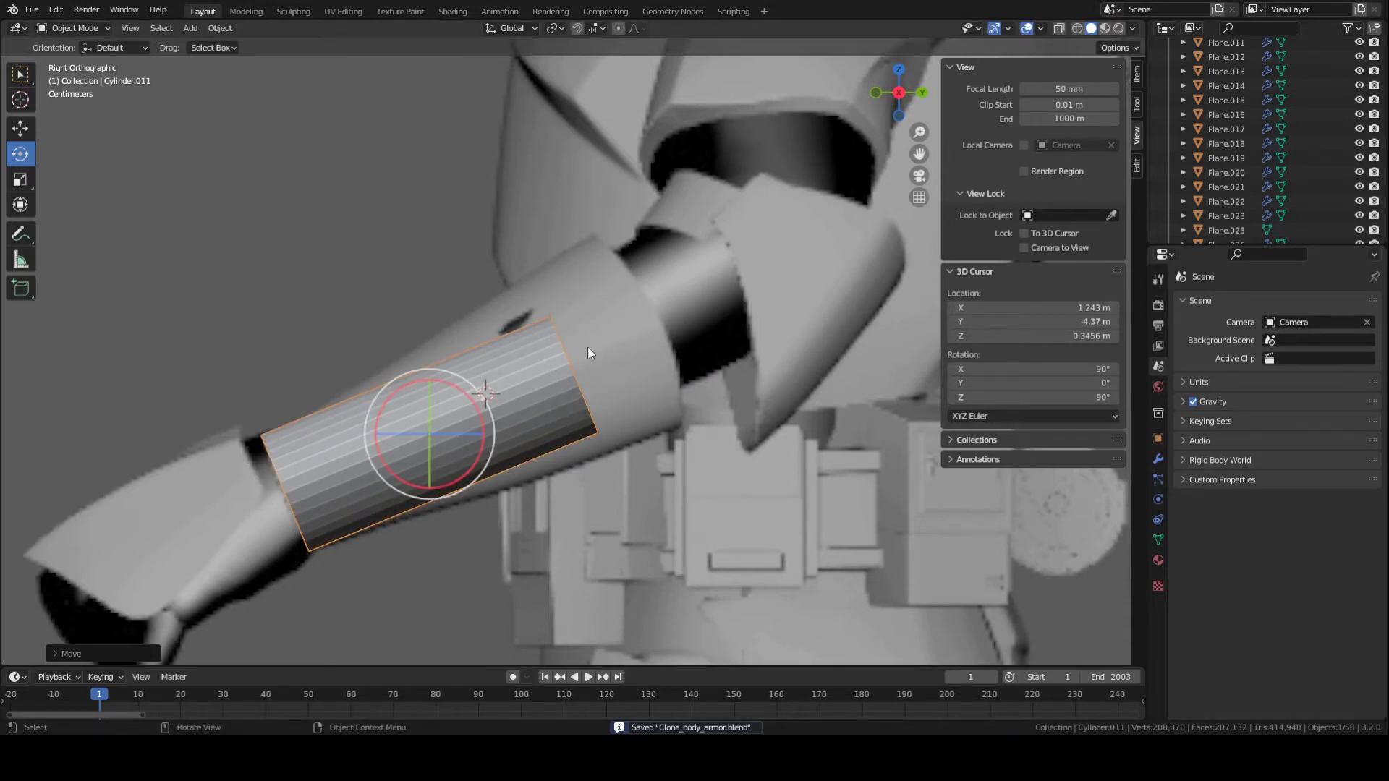
Scale the cylinder up in the front view to match the reference forearm's width, and save the file.
{"action": "key", "text": "KP_1"}
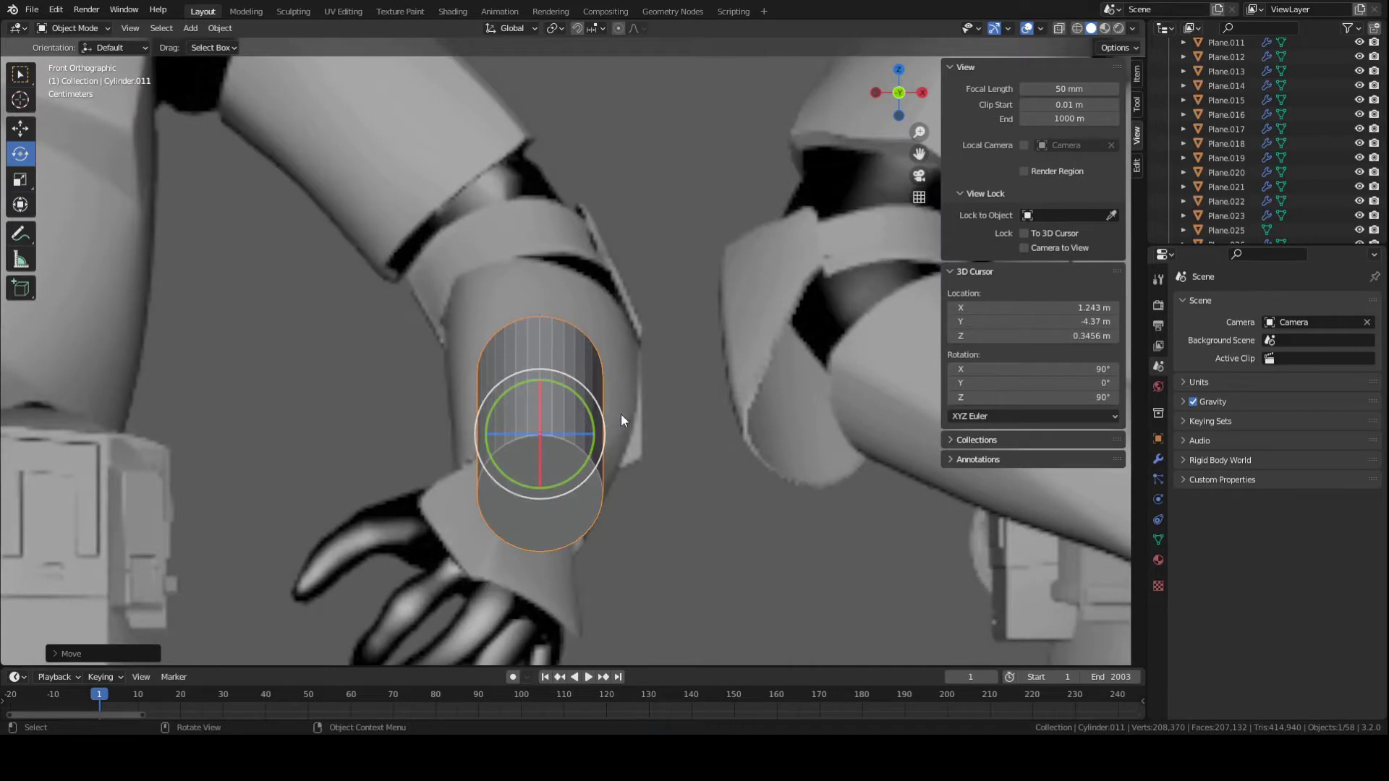
{"action": "key", "text": "s"}
{"action": "left_click", "coordinate": [654, 432]}
{"action": "key", "text": "ctrl+s"}
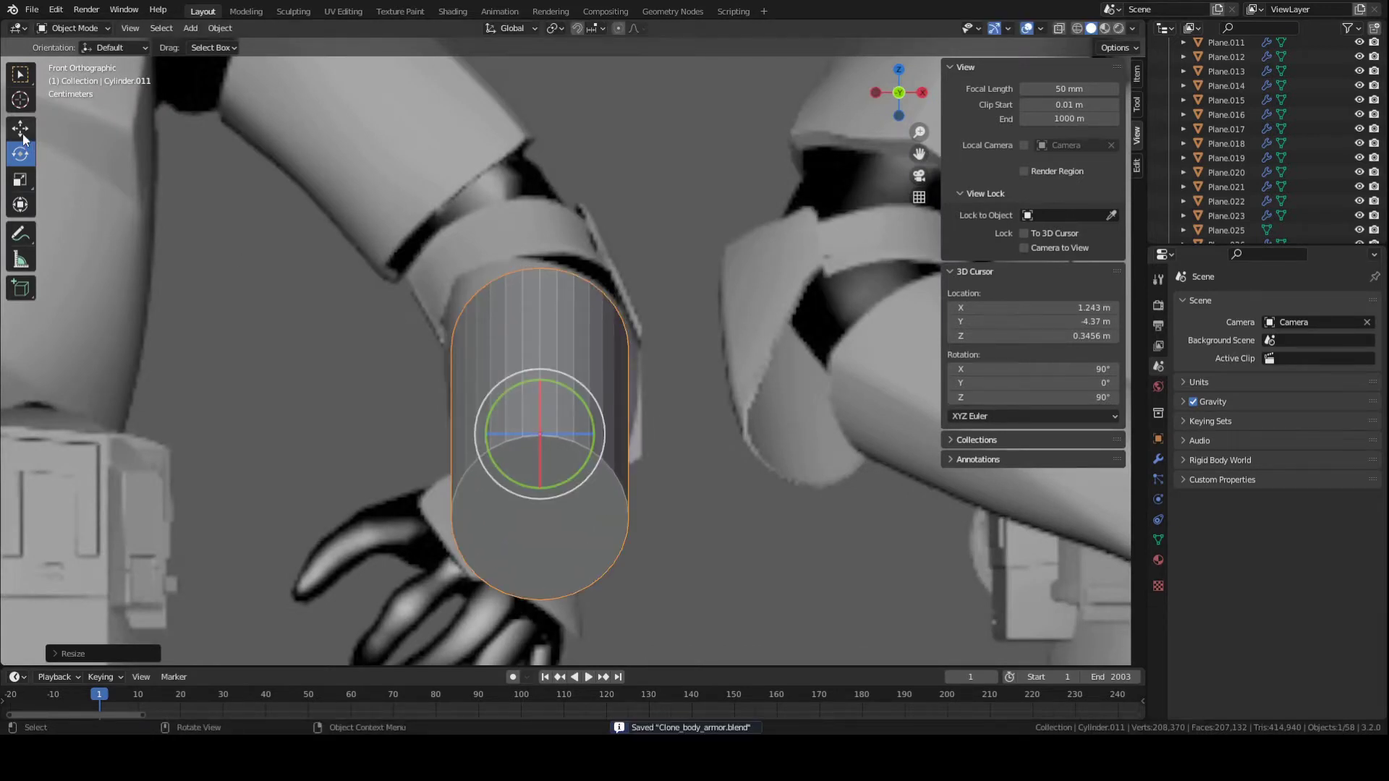
{"action": "left_click", "coordinate": [20, 181]}
{"action": "key", "text": "s"}
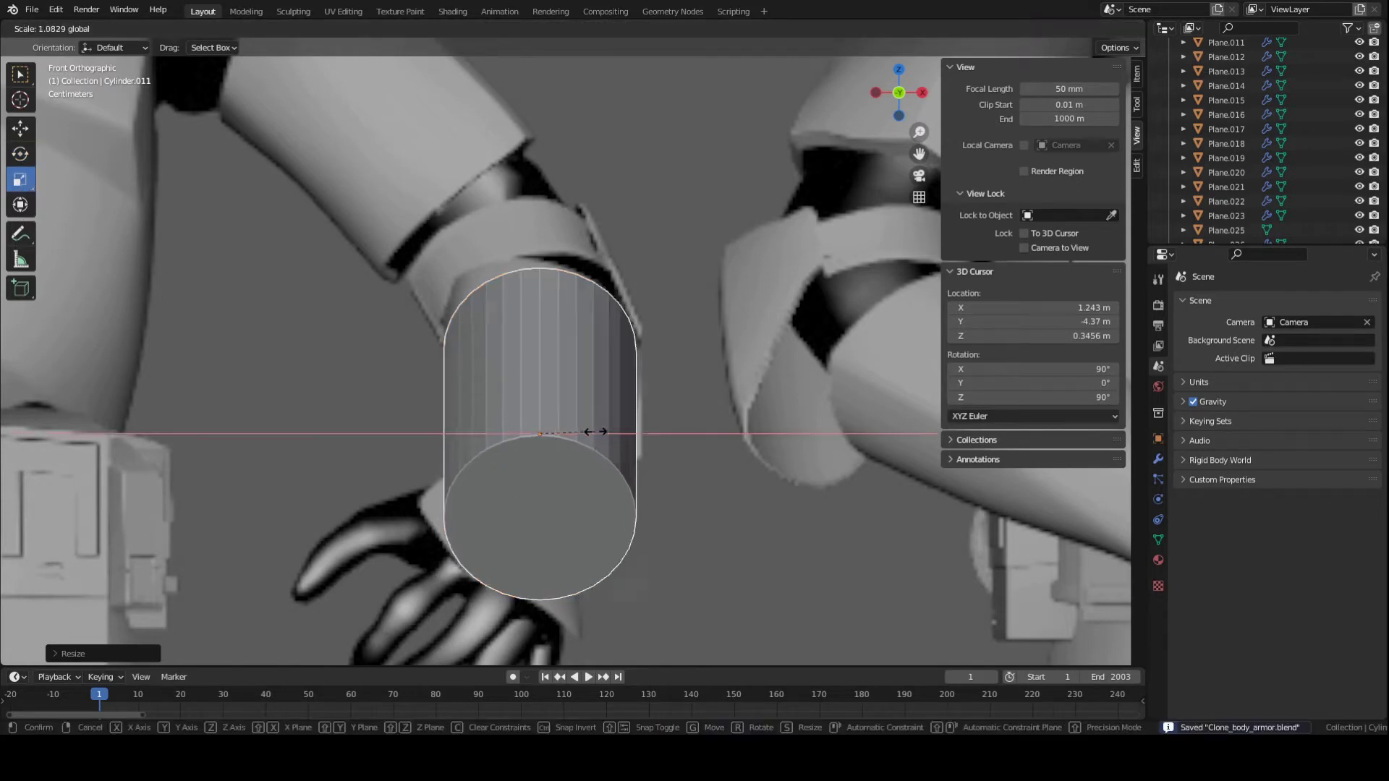
{"action": "key", "text": "Escape"}
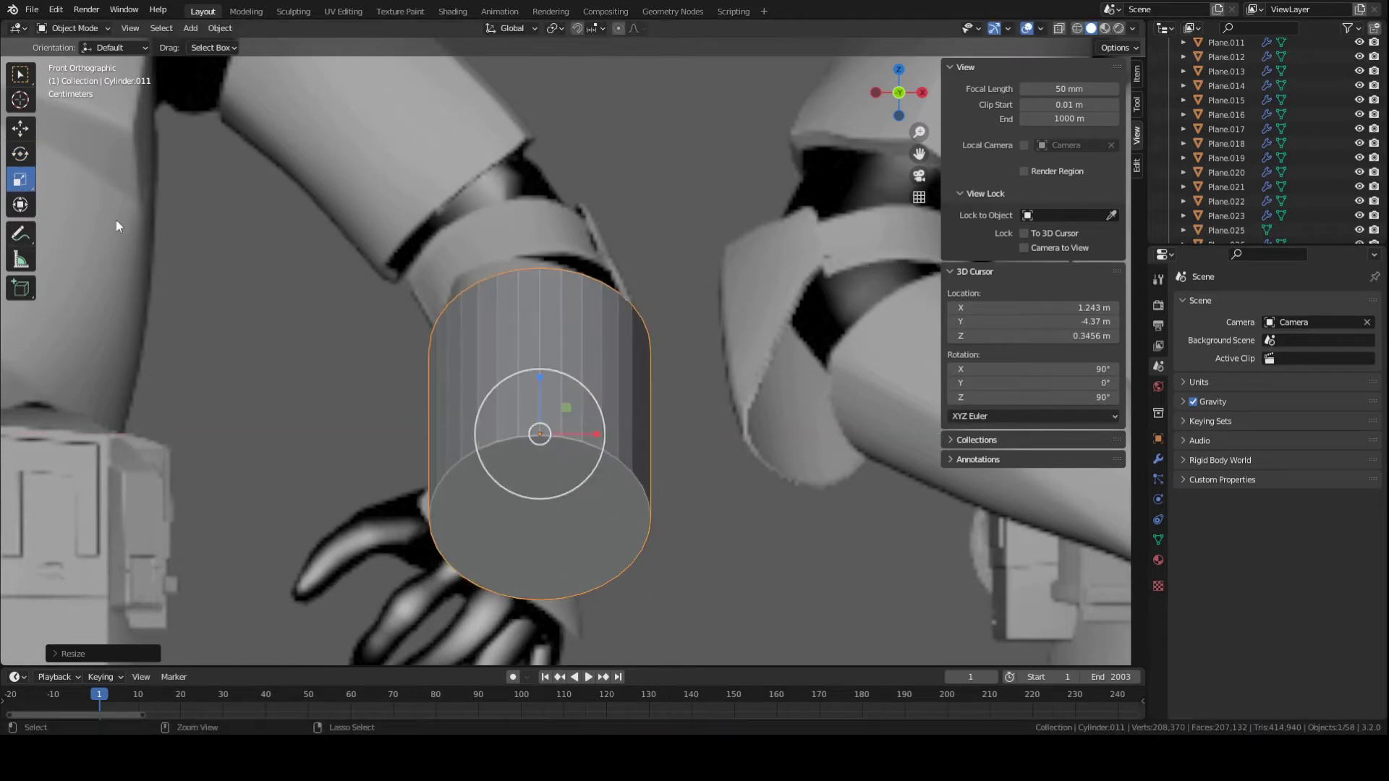
{"action": "key", "text": "ctrl+s"}
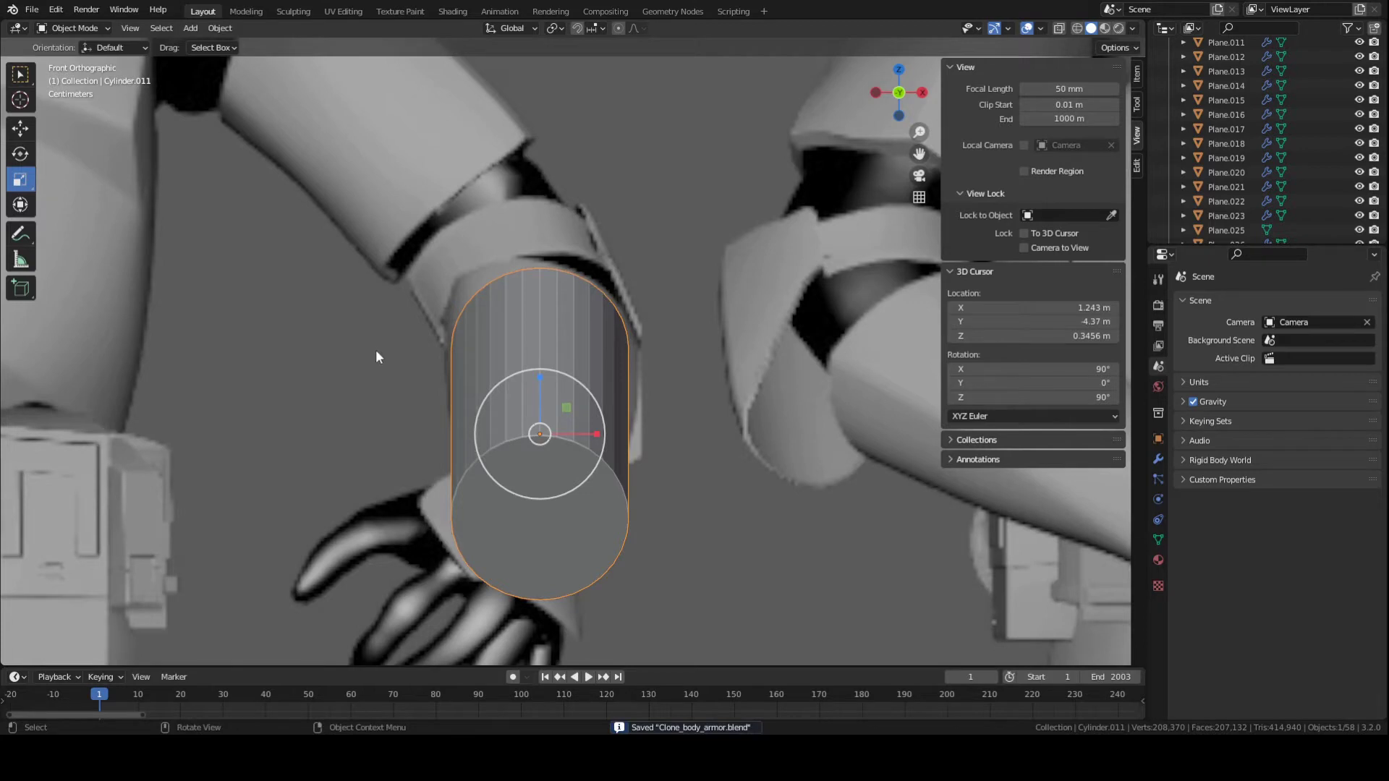
Scale the cylinder down in the right view and position it over the side-view forearm guard, with its wrist end on the reference.
{"action": "key", "text": "KP_3"}
{"action": "middle_click_drag", "start_coordinate": [463, 409], "coordinate": [567, 432], "text": "shift"}
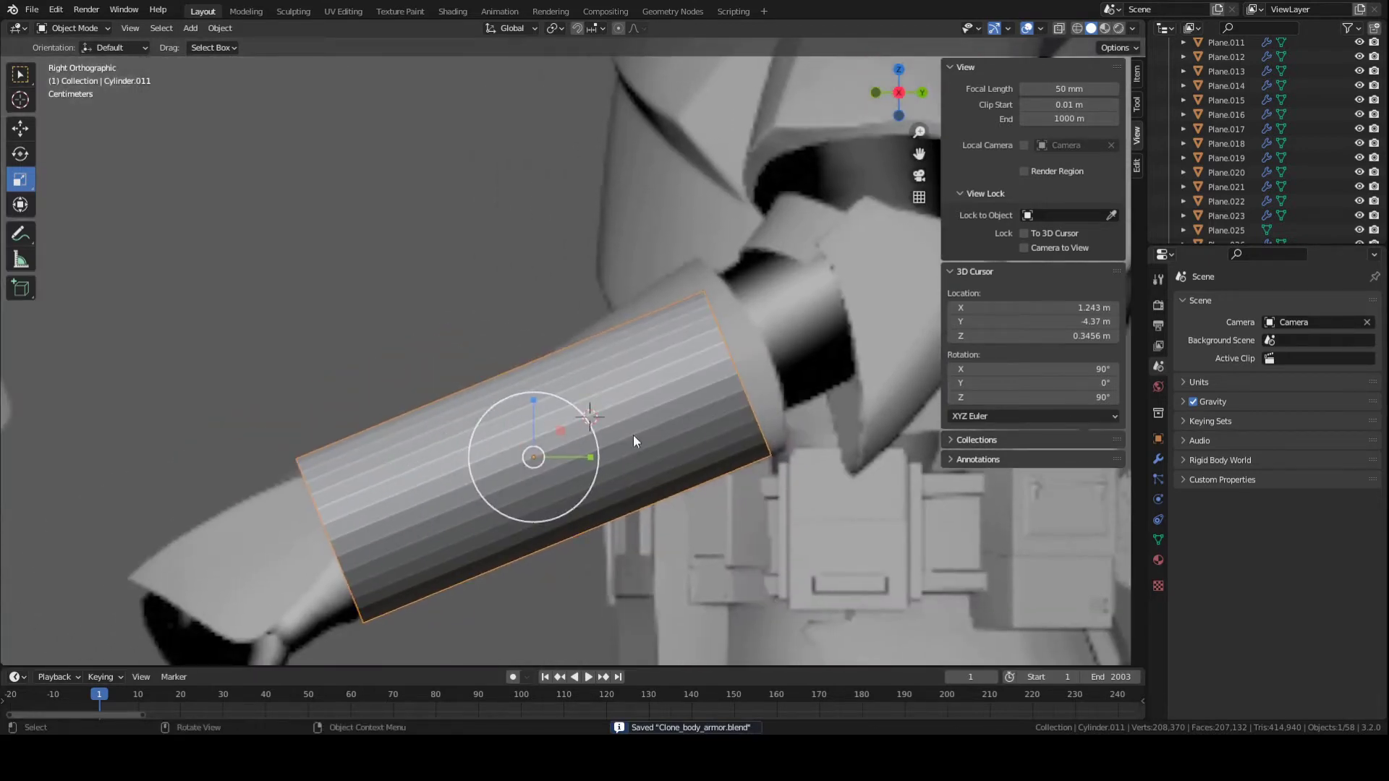
{"action": "key", "text": "s"}
{"action": "left_click", "coordinate": [602, 414]}
{"action": "key", "text": "g"}
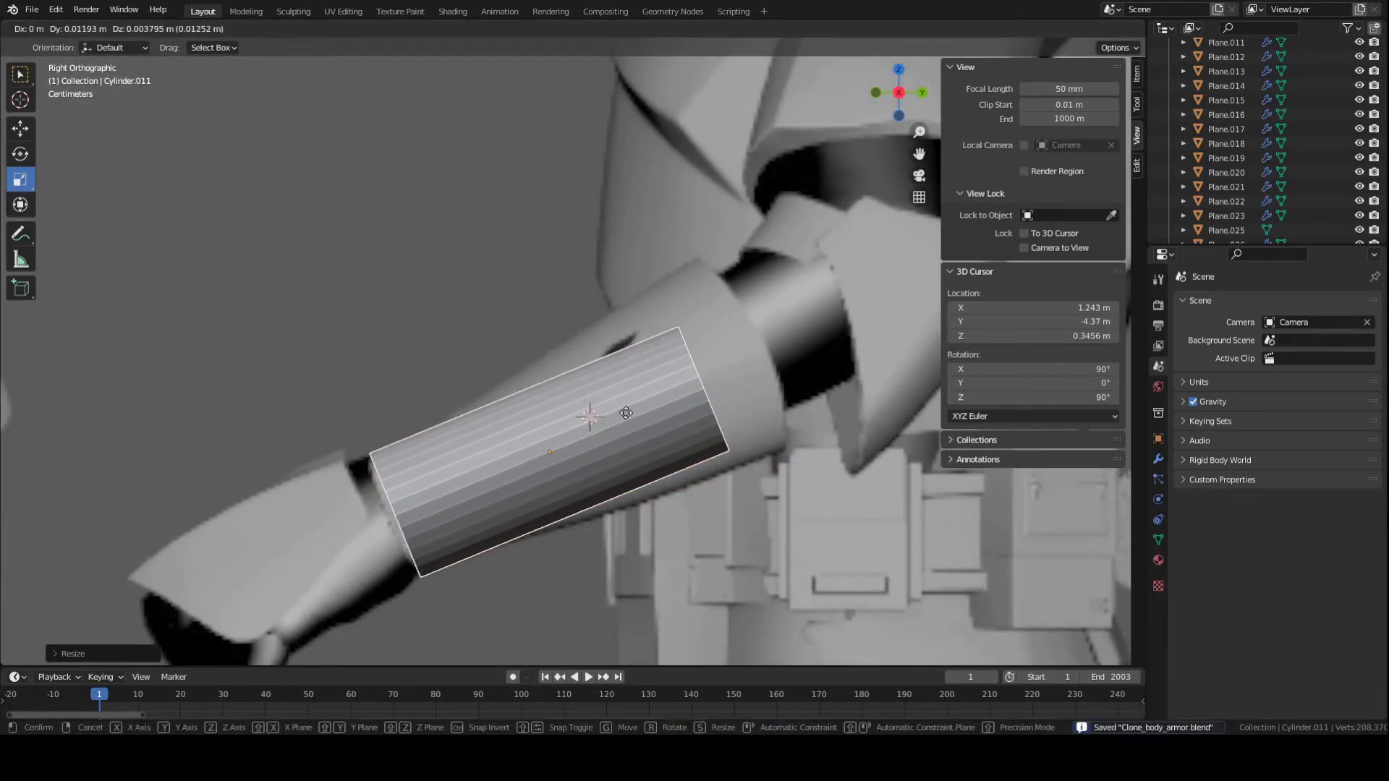
{"action": "left_click", "coordinate": [623, 410]}
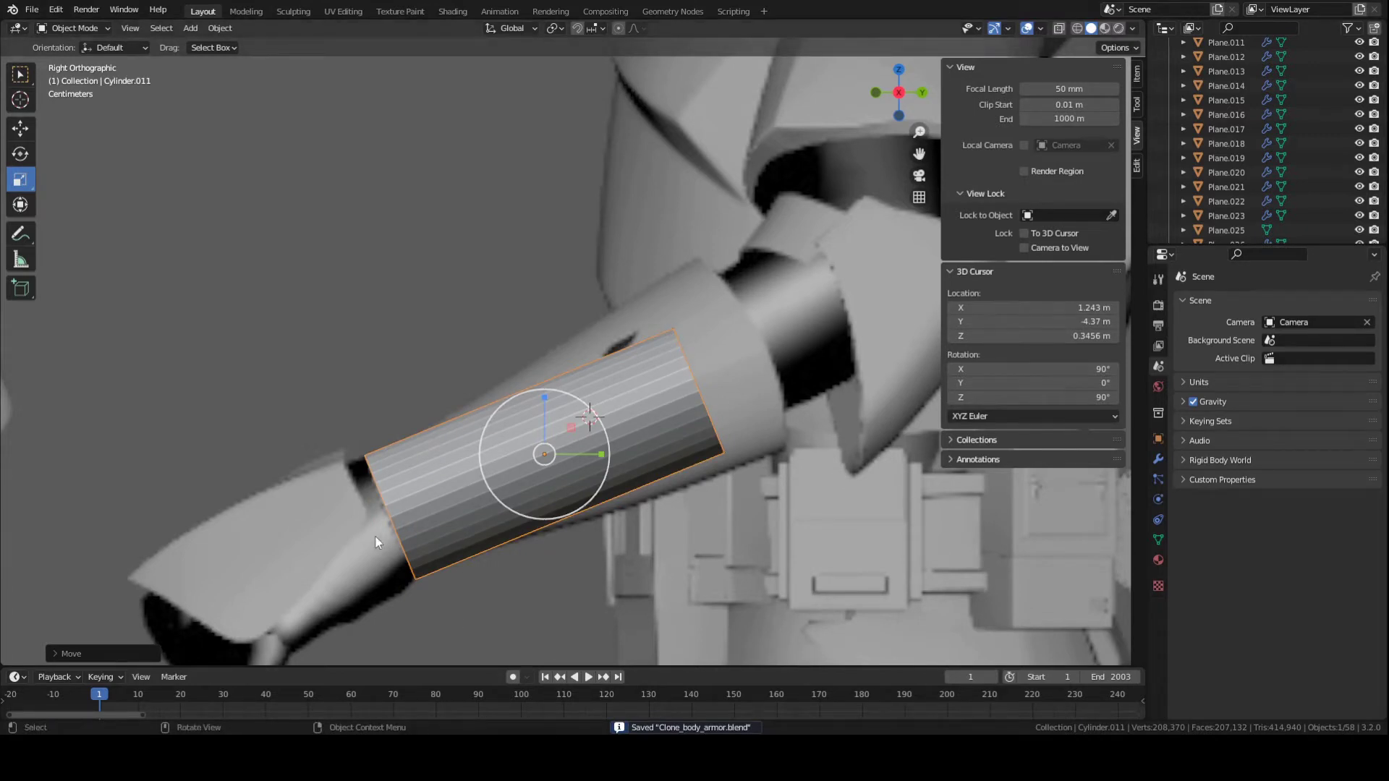
Enter Edit Mode and scale up the cylinder's elbow-end cap in the right view to taper it like the reference guard.
{"action": "left_click", "coordinate": [72, 27]}
{"action": "left_click", "coordinate": [73, 59]}
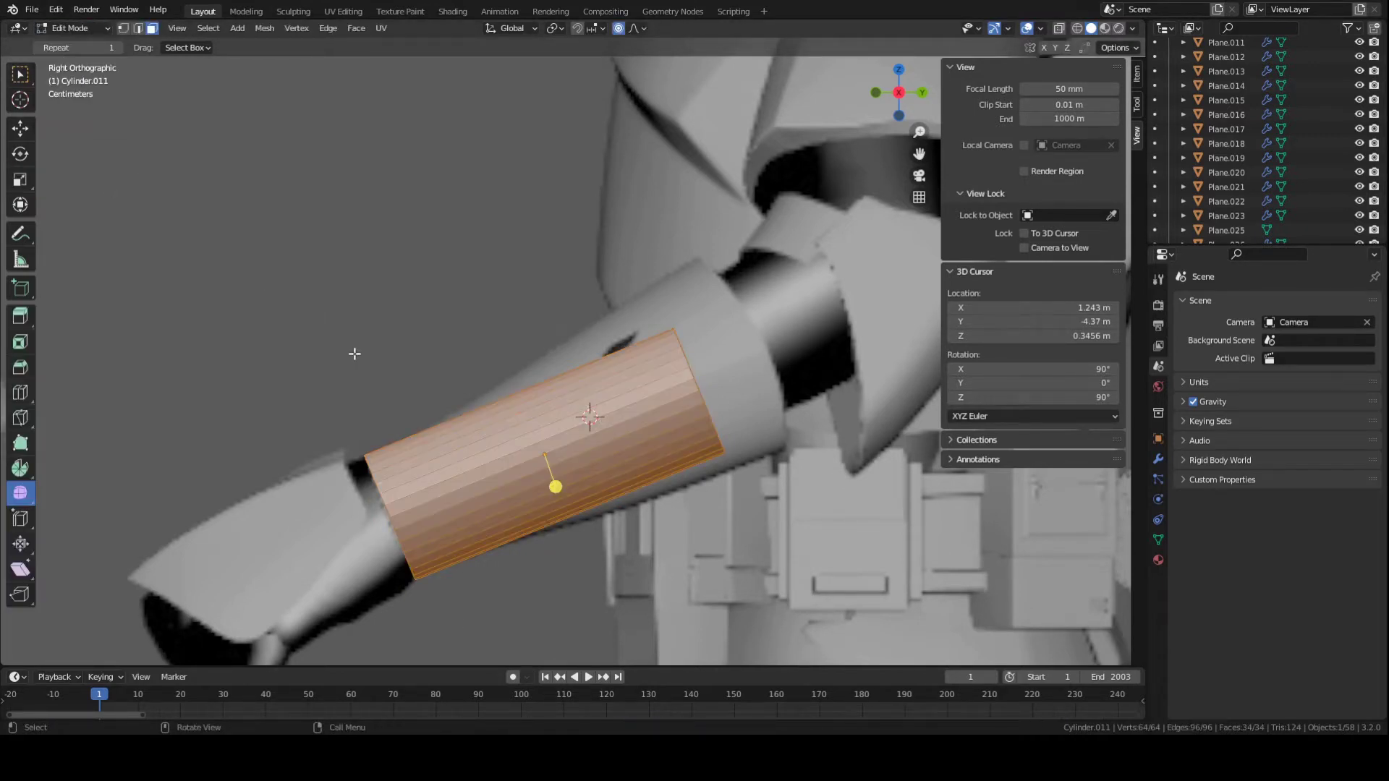
{"action": "scroll", "coordinate": [384, 377], "scroll_direction": "up", "scroll_amount": 2}
{"action": "middle_click_drag", "start_coordinate": [790, 394], "coordinate": [721, 408]}
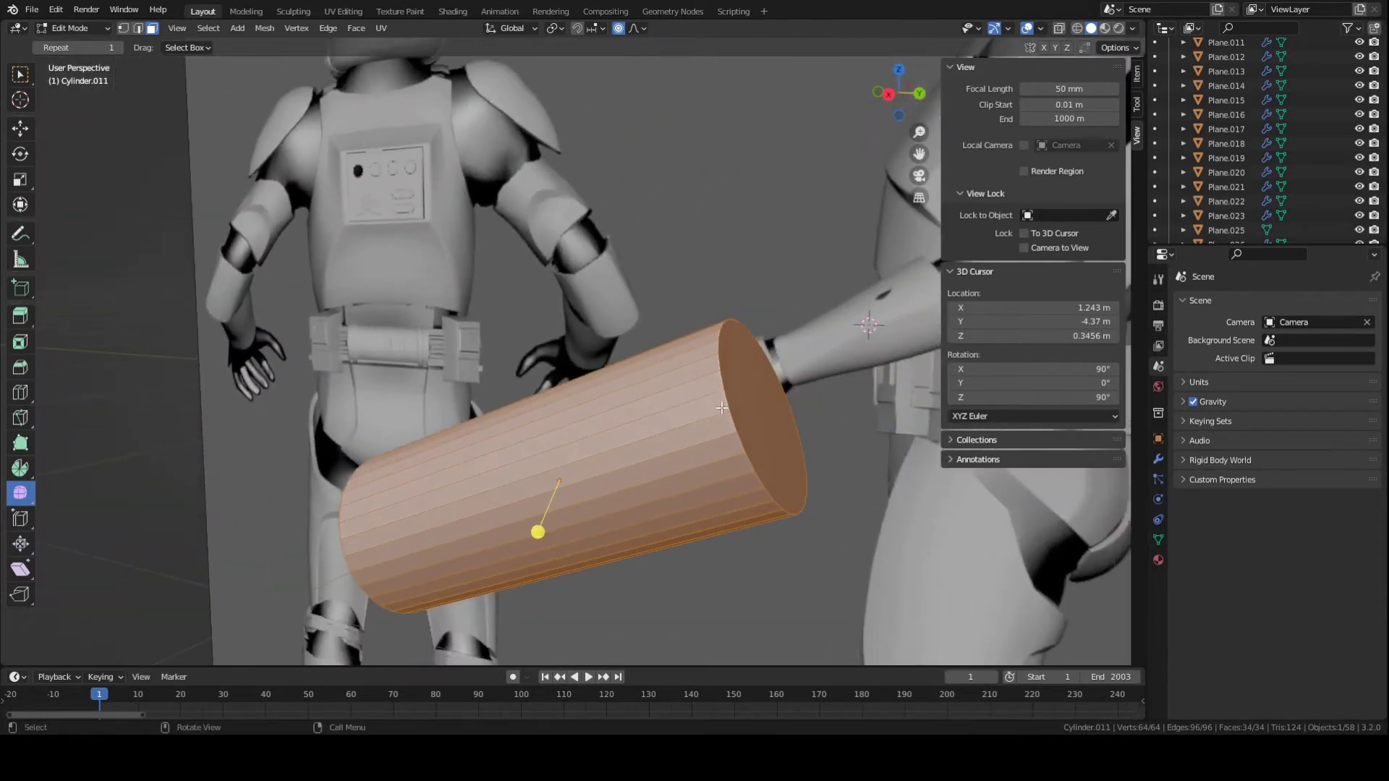
{"action": "left_click", "coordinate": [739, 397]}
{"action": "key", "text": "KP_3"}
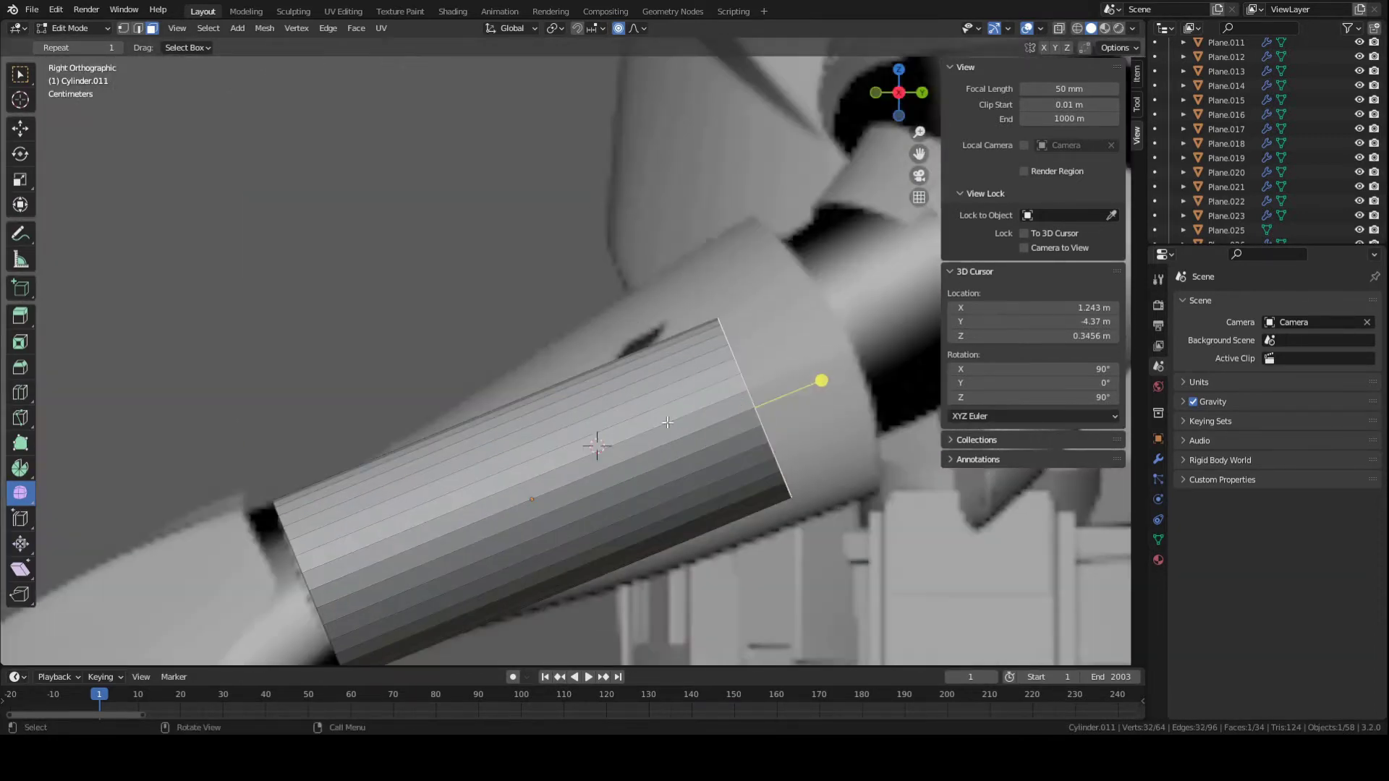
{"action": "scroll", "coordinate": [668, 423], "scroll_direction": "down", "scroll_amount": 2}
{"action": "key", "text": "s"}
{"action": "left_click", "coordinate": [745, 476]}
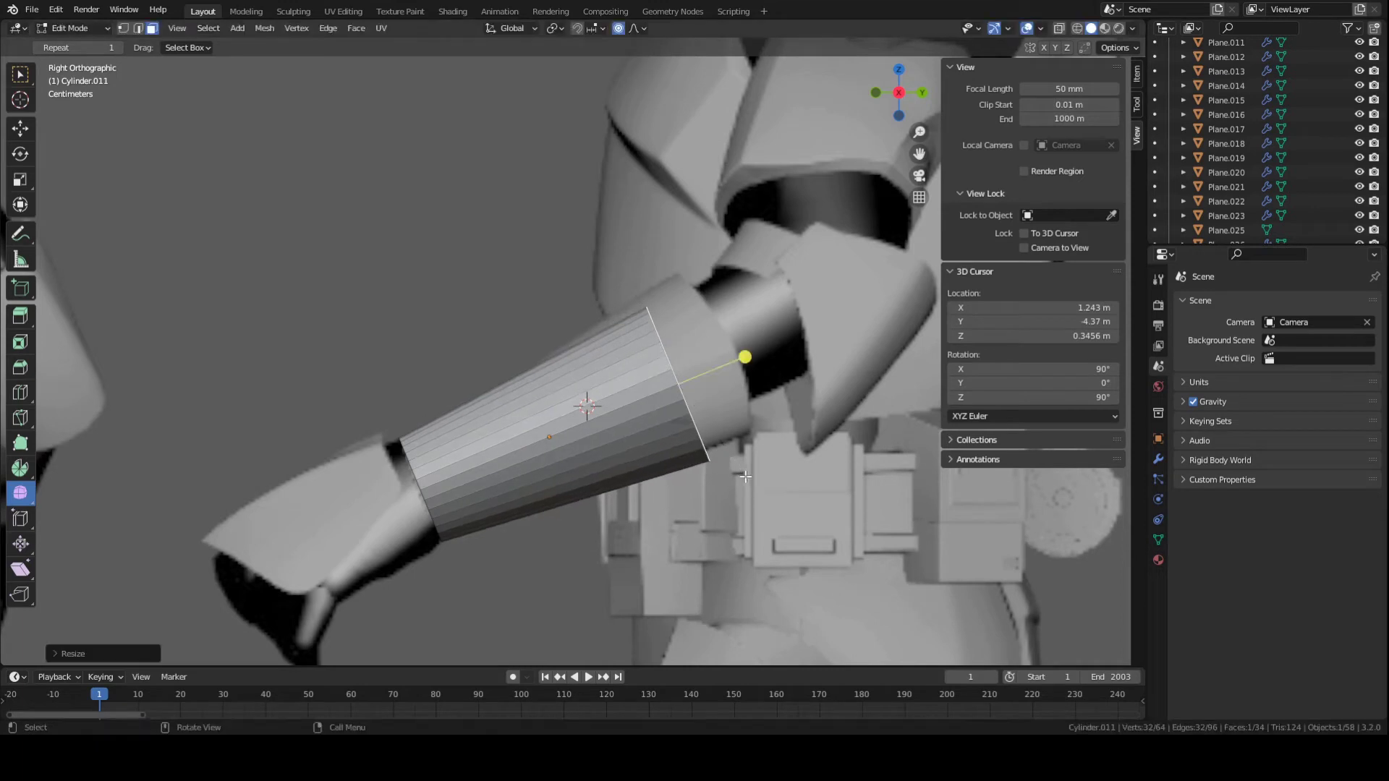
Move the elbow-end cap outward toward the elbow end of the reference guard, and save the file.
{"action": "key", "text": "g"}
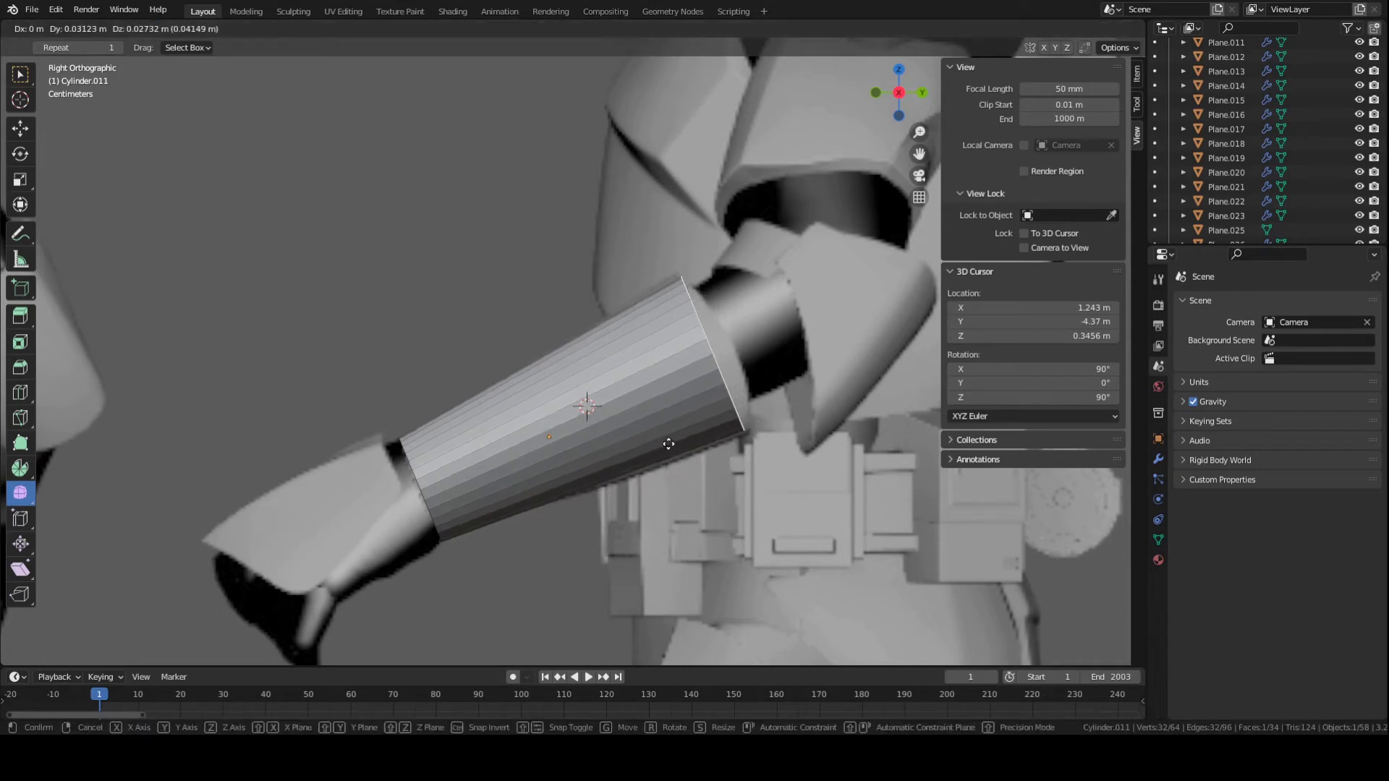
{"action": "left_click", "coordinate": [642, 436]}
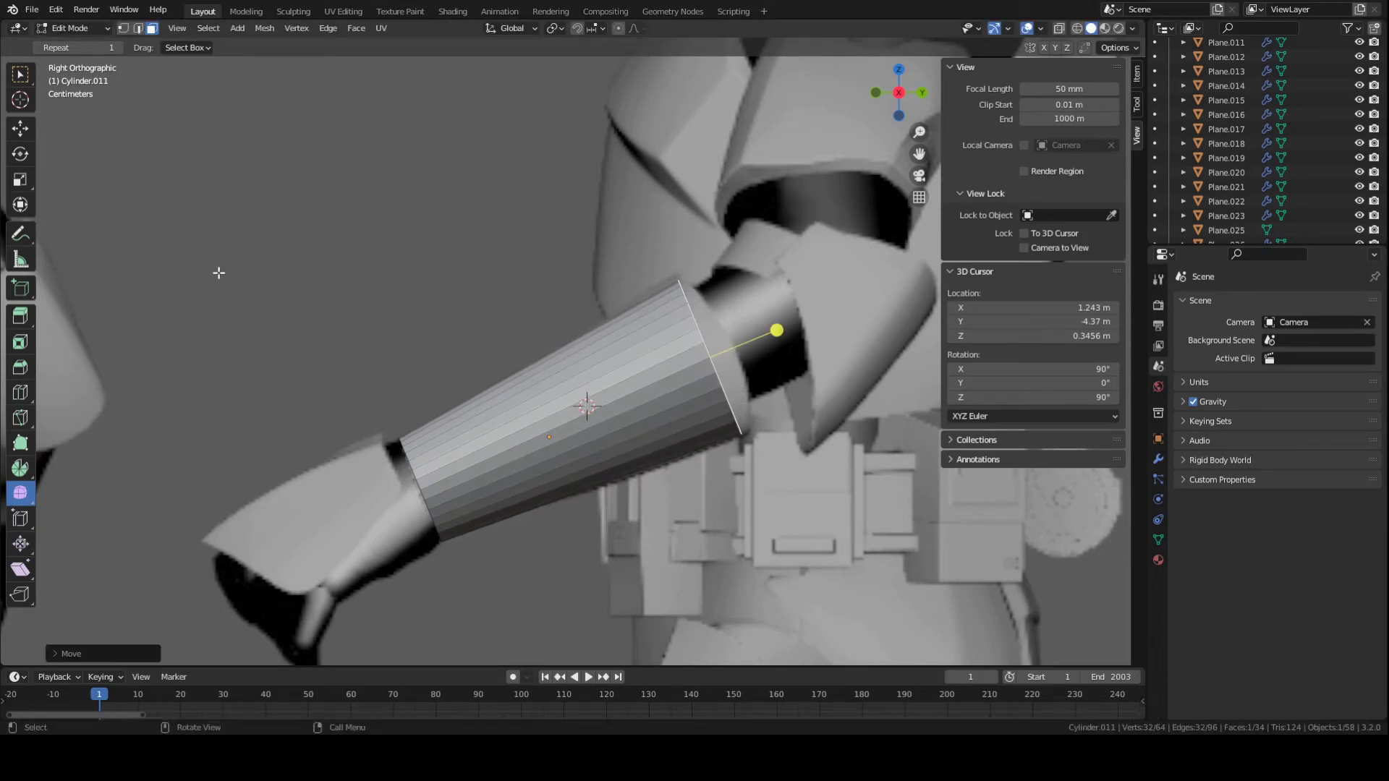
{"action": "key", "text": "ctrl+s"}
{"action": "middle_click_drag", "start_coordinate": [275, 134], "coordinate": [405, 197]}
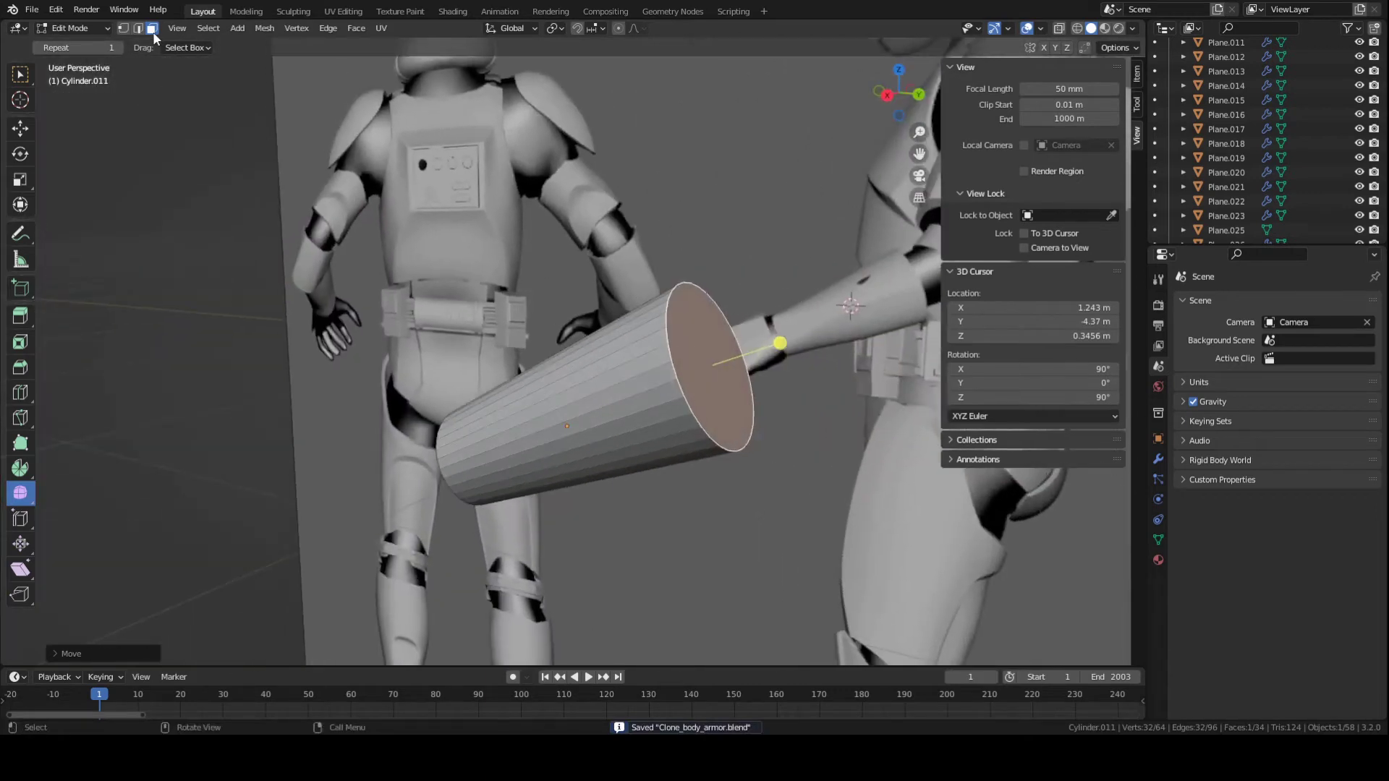
{"action": "key", "text": "KP_3"}
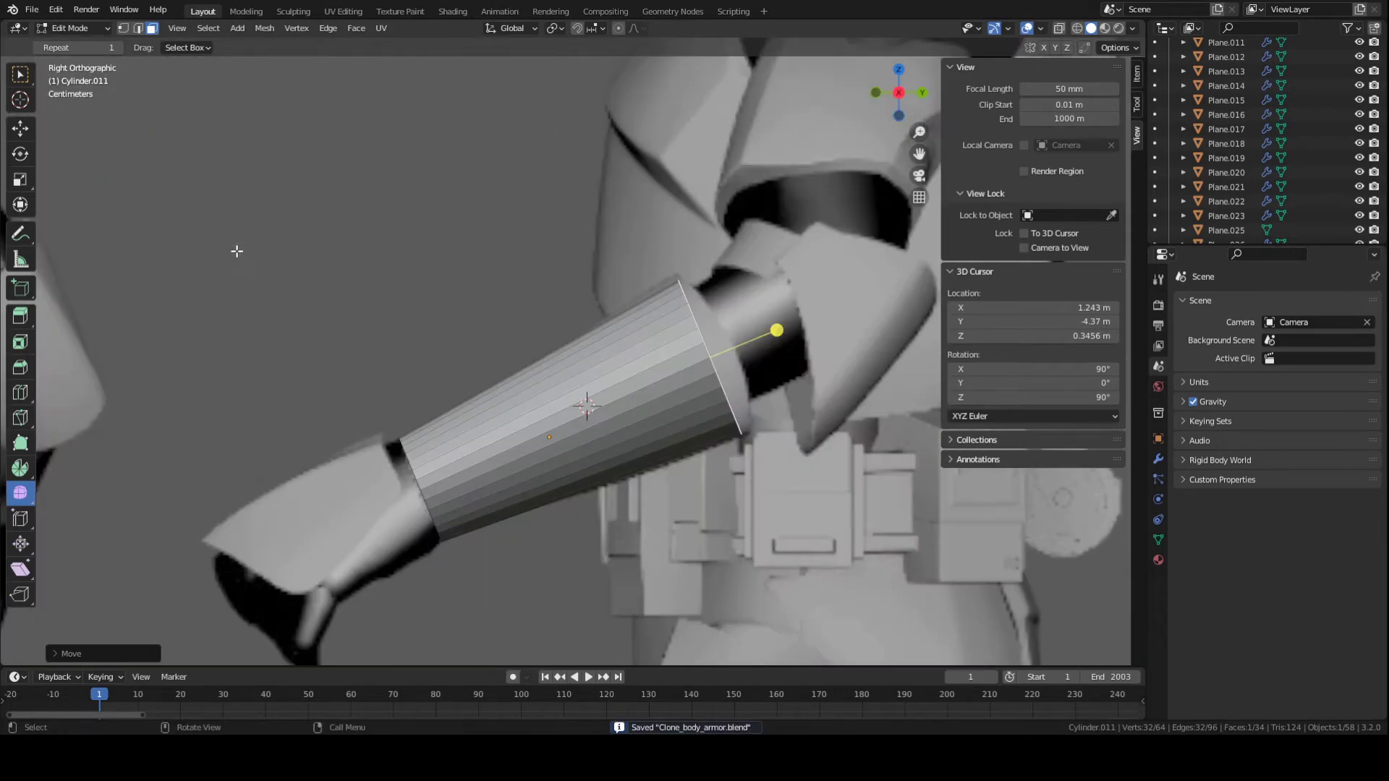
Fine-tune the elbow-end cap's position and scale against the side reference outline, and save the file.
{"action": "key", "text": "g"}
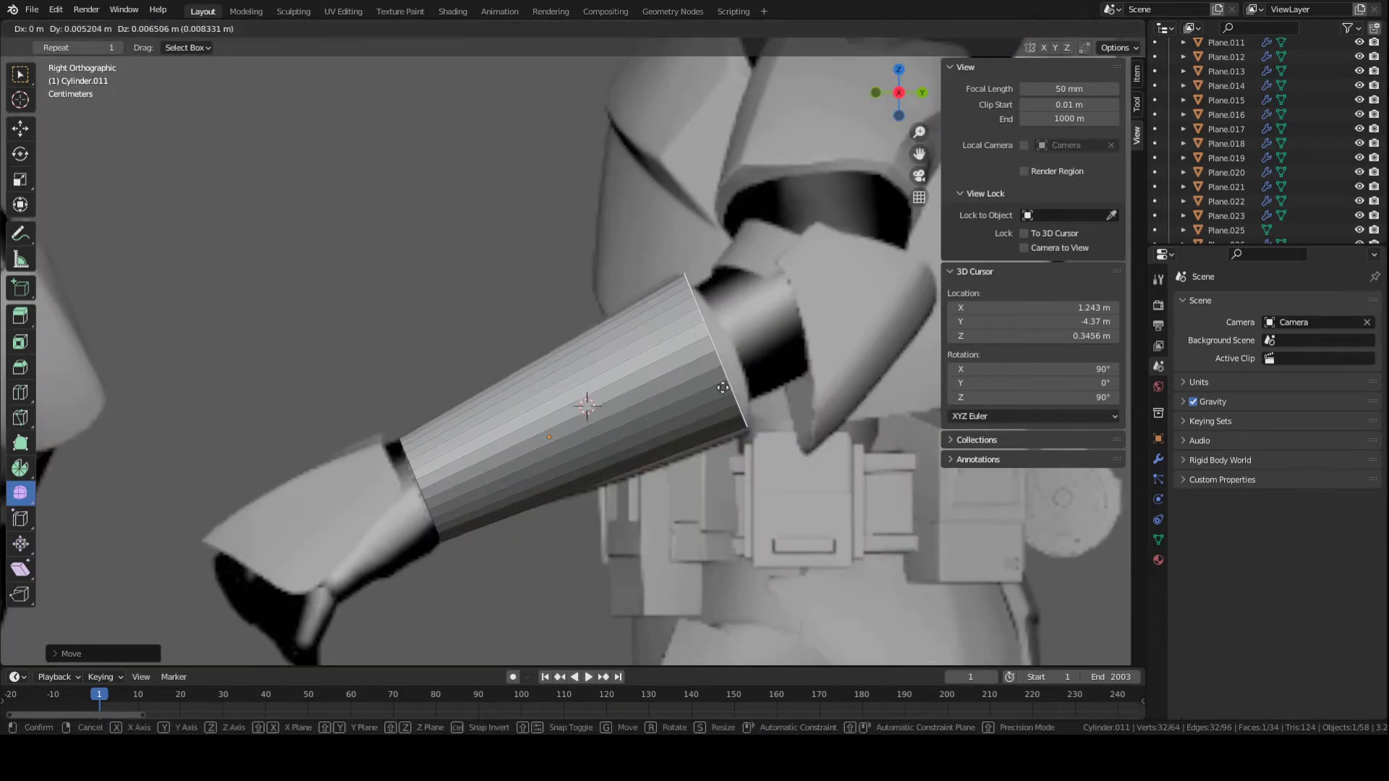
{"action": "left_click", "coordinate": [719, 394]}
{"action": "key", "text": "s"}
{"action": "left_click", "coordinate": [819, 428]}
{"action": "key", "text": "ctrl+s"}
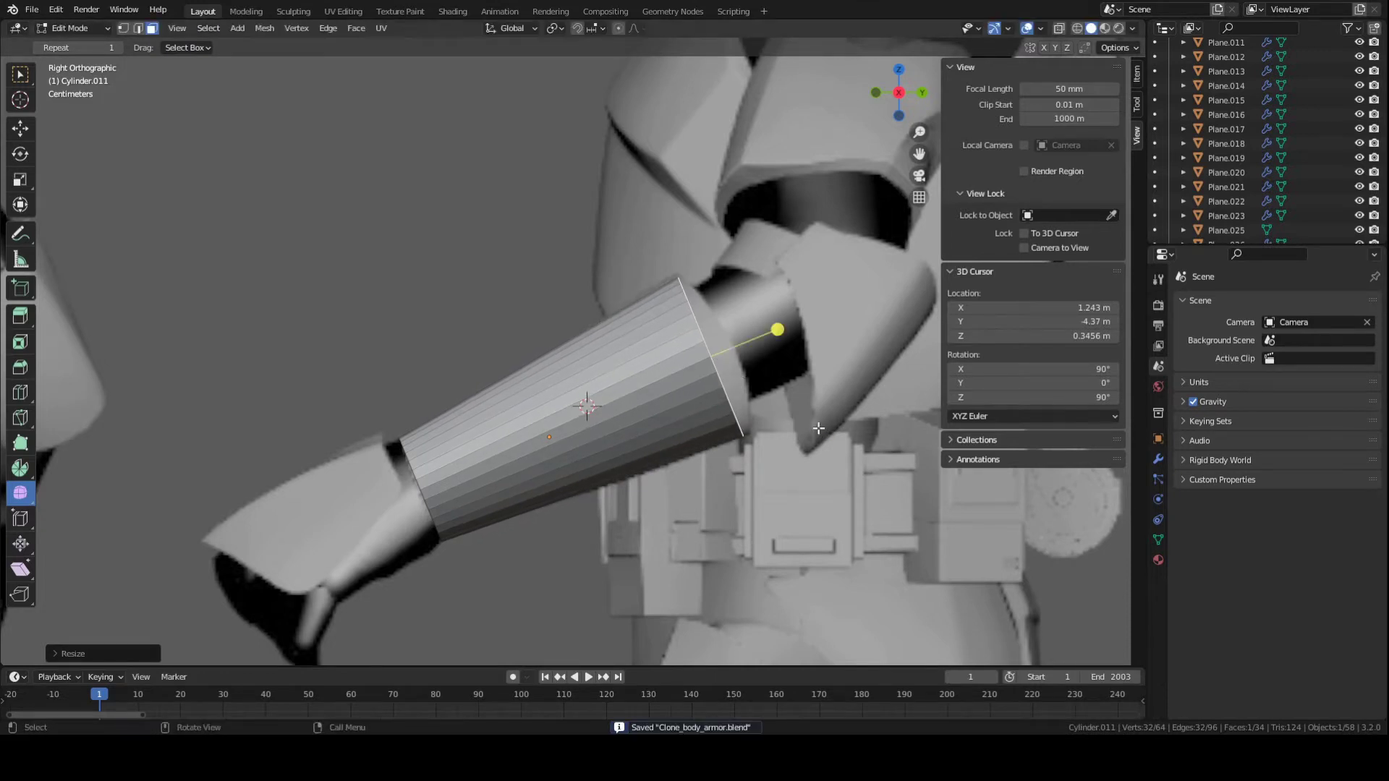
Rescale and reposition the elbow-end cap in the front view to fit the reference forearm.
{"action": "key", "text": "KP_1"}
{"action": "key", "text": "s"}
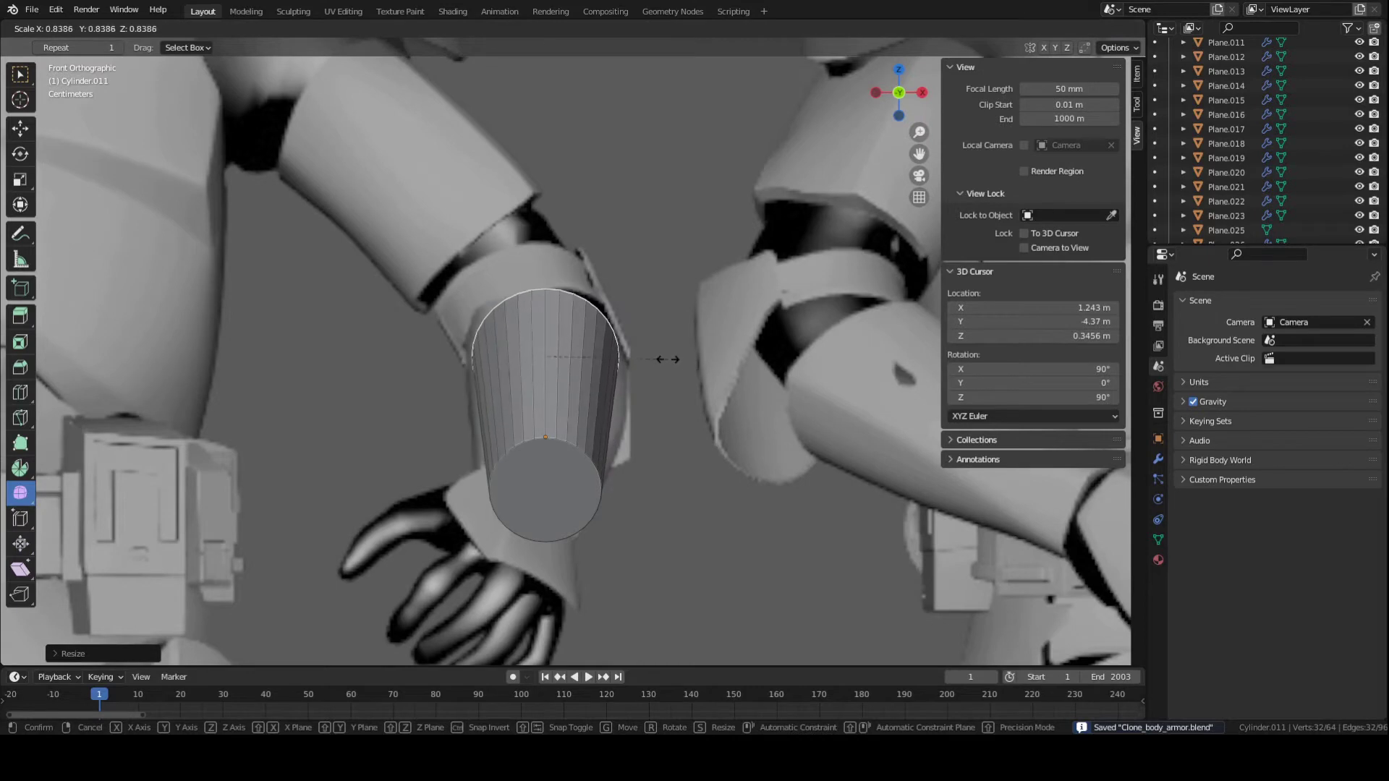
{"action": "left_click", "coordinate": [666, 359]}
{"action": "key", "text": "g"}
{"action": "left_click", "coordinate": [666, 369]}
{"action": "key", "text": "s"}
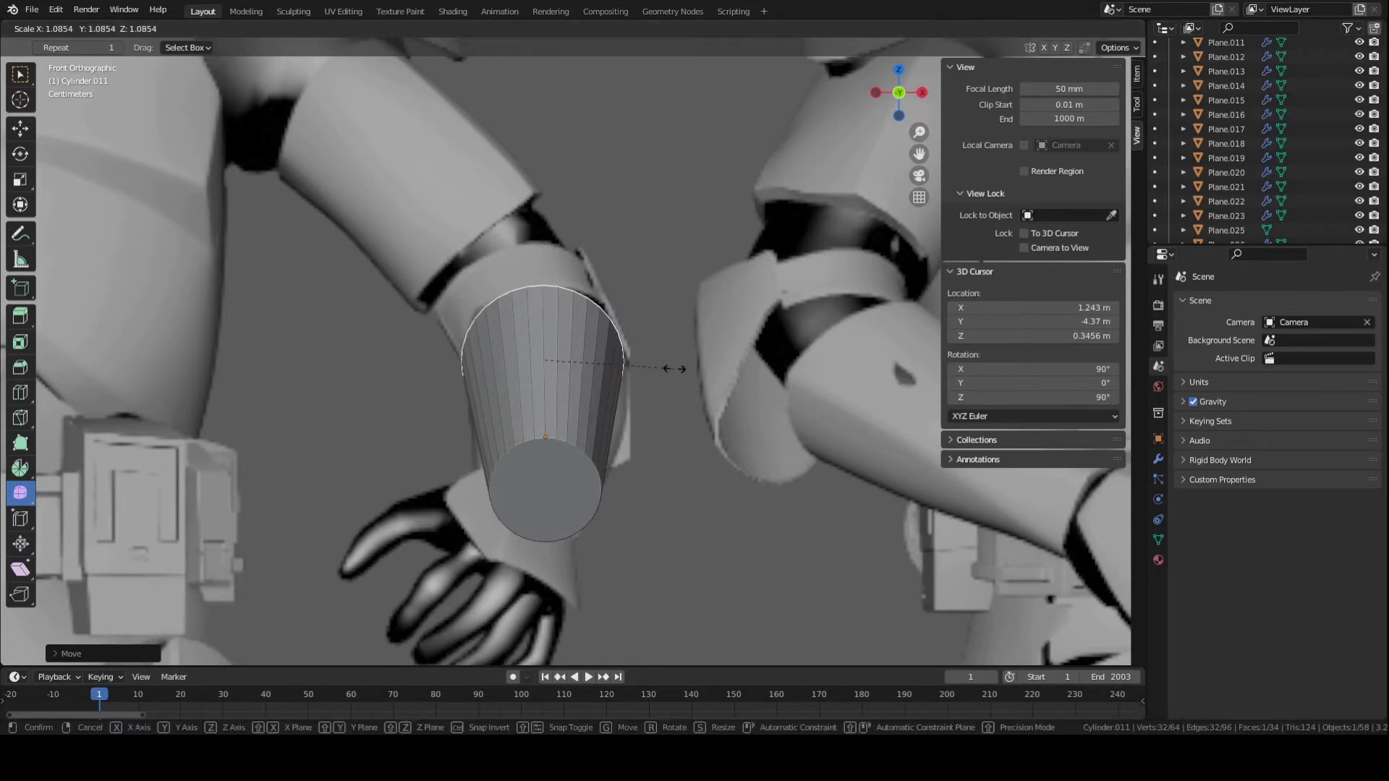
{"action": "left_click", "coordinate": [676, 367]}
Save the file and scale the wrist-end cap along X by about 1.24 in the front view.
{"action": "left_click", "coordinate": [564, 480]}
{"action": "scroll", "coordinate": [616, 465], "scroll_direction": "up", "scroll_amount": 2}
{"action": "key", "text": "ctrl+s"}
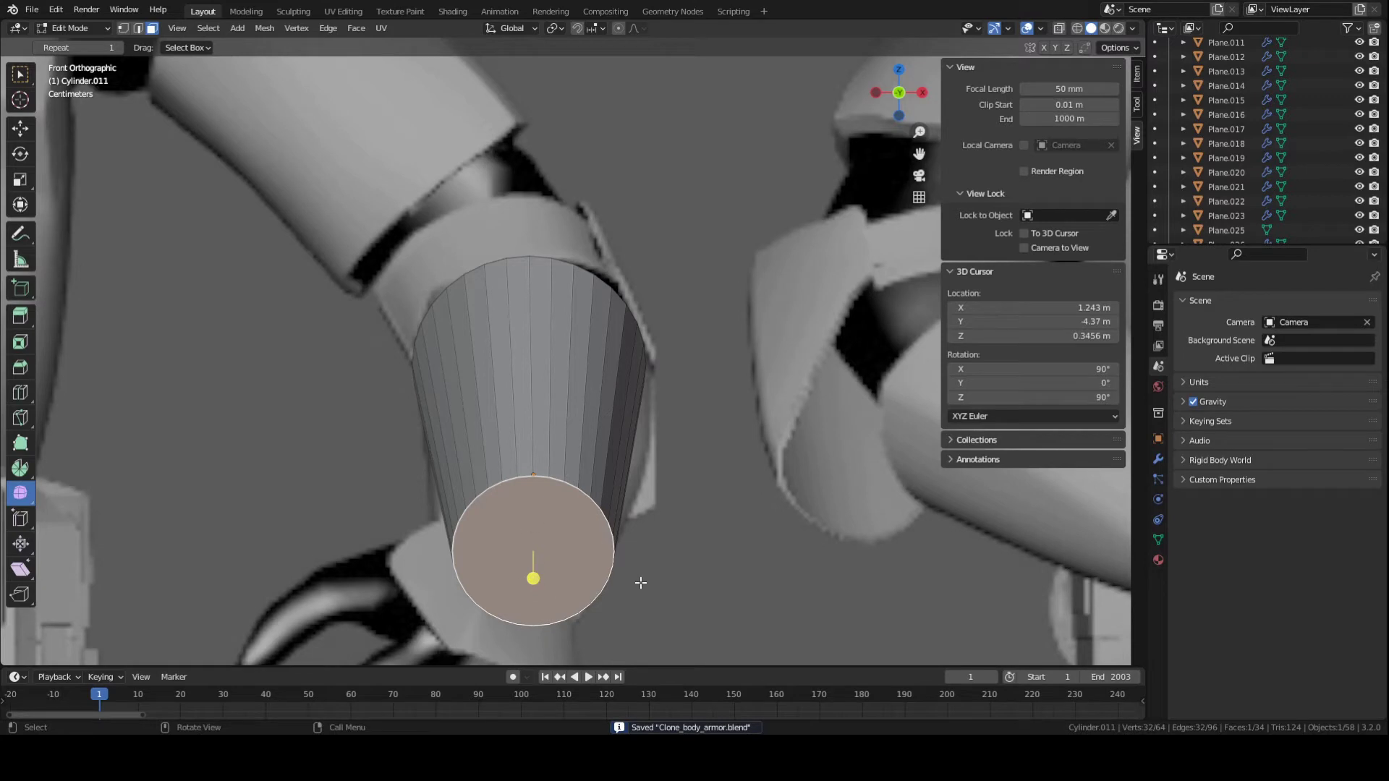
{"action": "key", "text": "s"}
{"action": "key", "text": "x"}
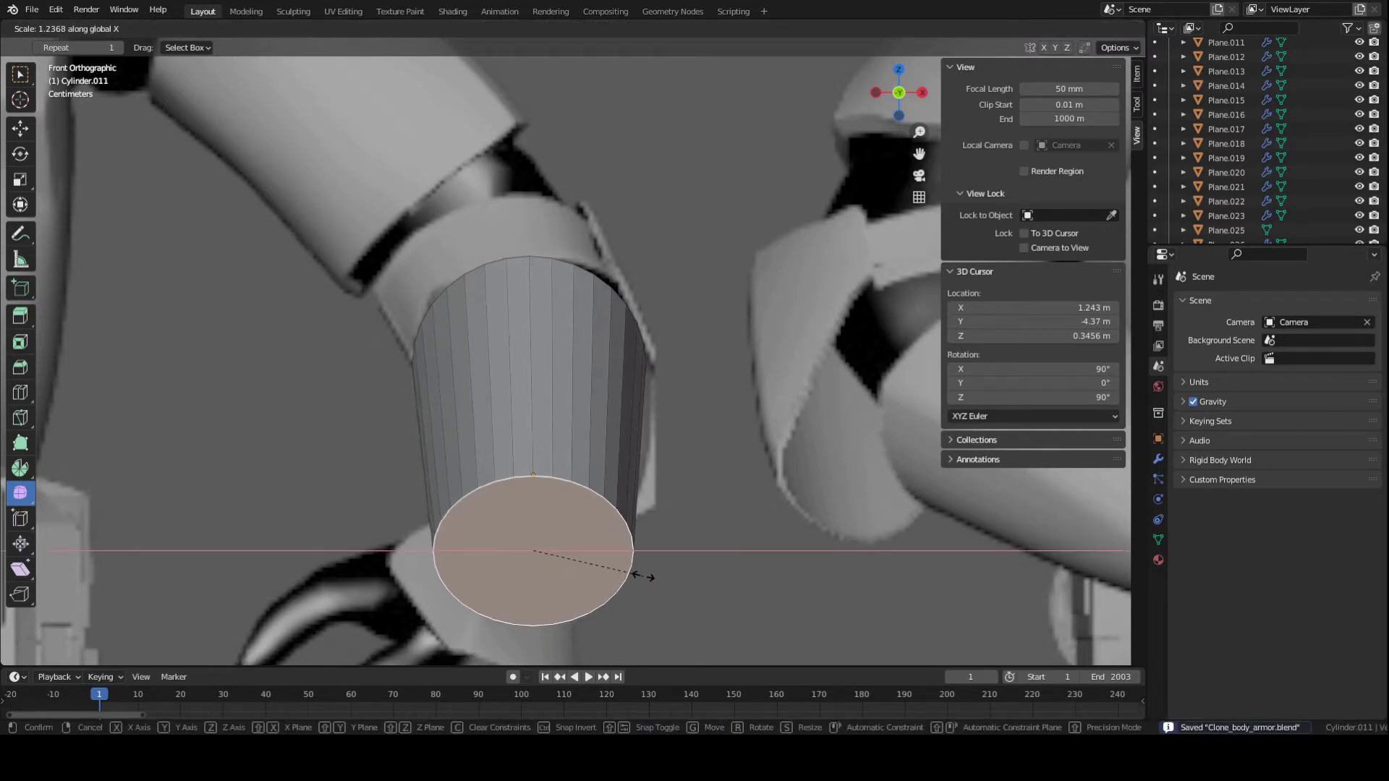
{"action": "left_click", "coordinate": [643, 577]}
{"action": "key", "text": "KP_3"}
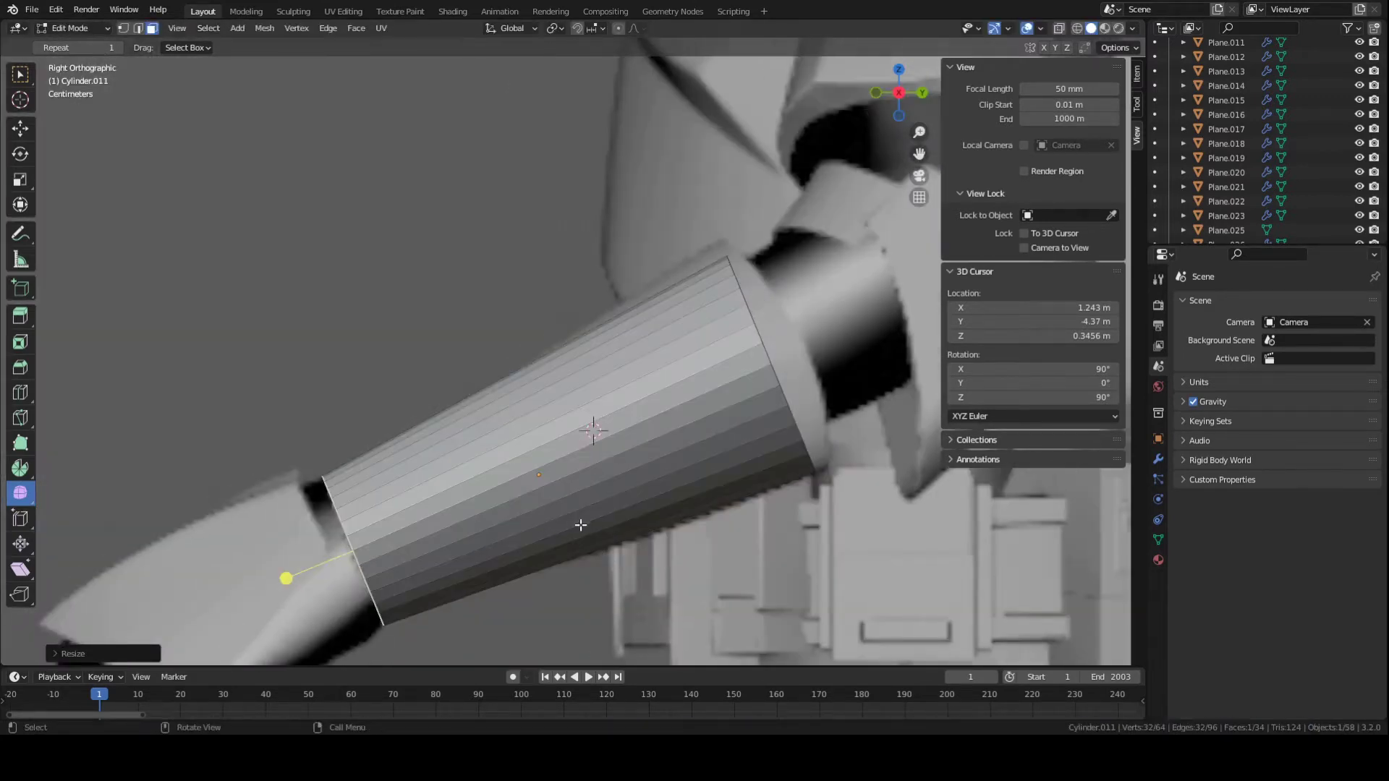
{"action": "key", "text": "alt+z"}
{"action": "key", "text": "g"}
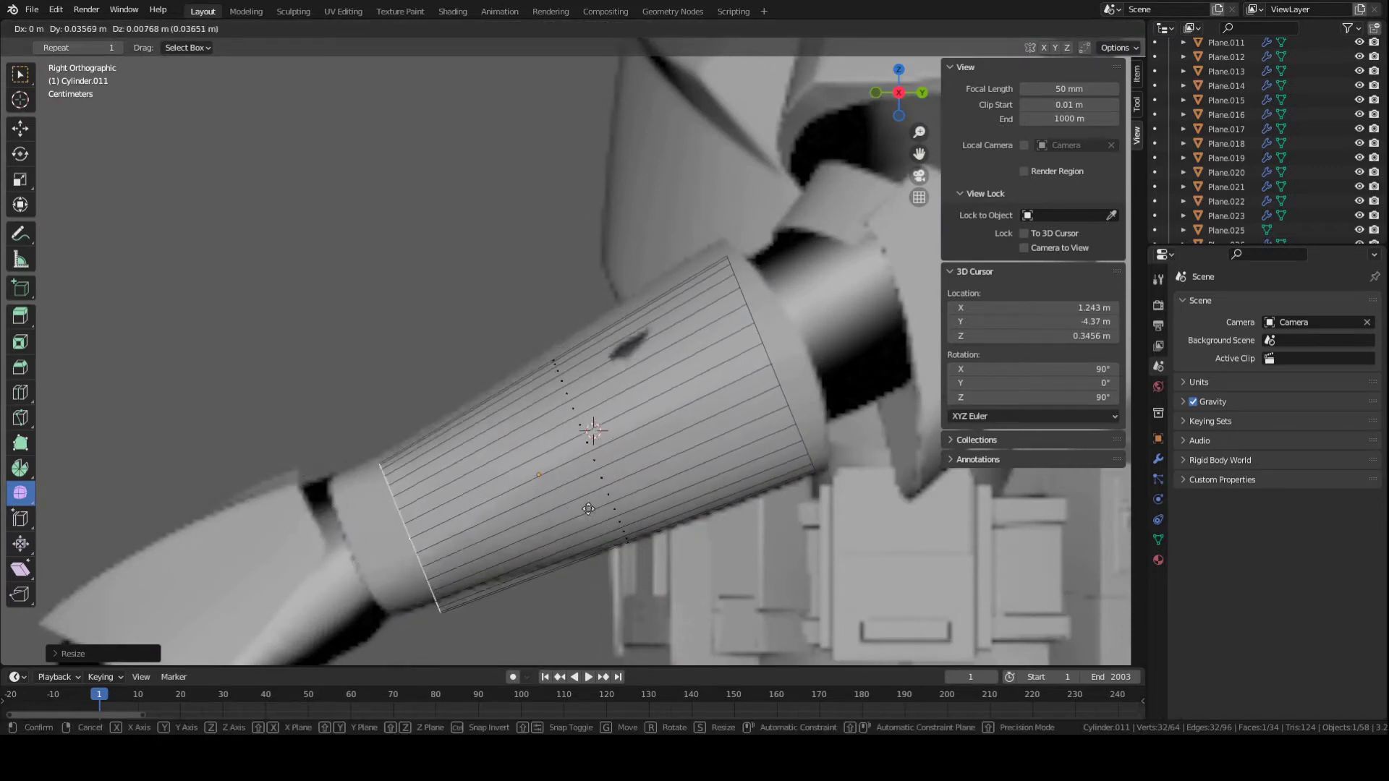
{"action": "right_click", "coordinate": [573, 507]}
Save the file and return the viewport from X-ray to opaque solid shading.
{"action": "key", "text": "ctrl+s"}
{"action": "scroll", "coordinate": [662, 479], "scroll_direction": "down", "scroll_amount": 2}
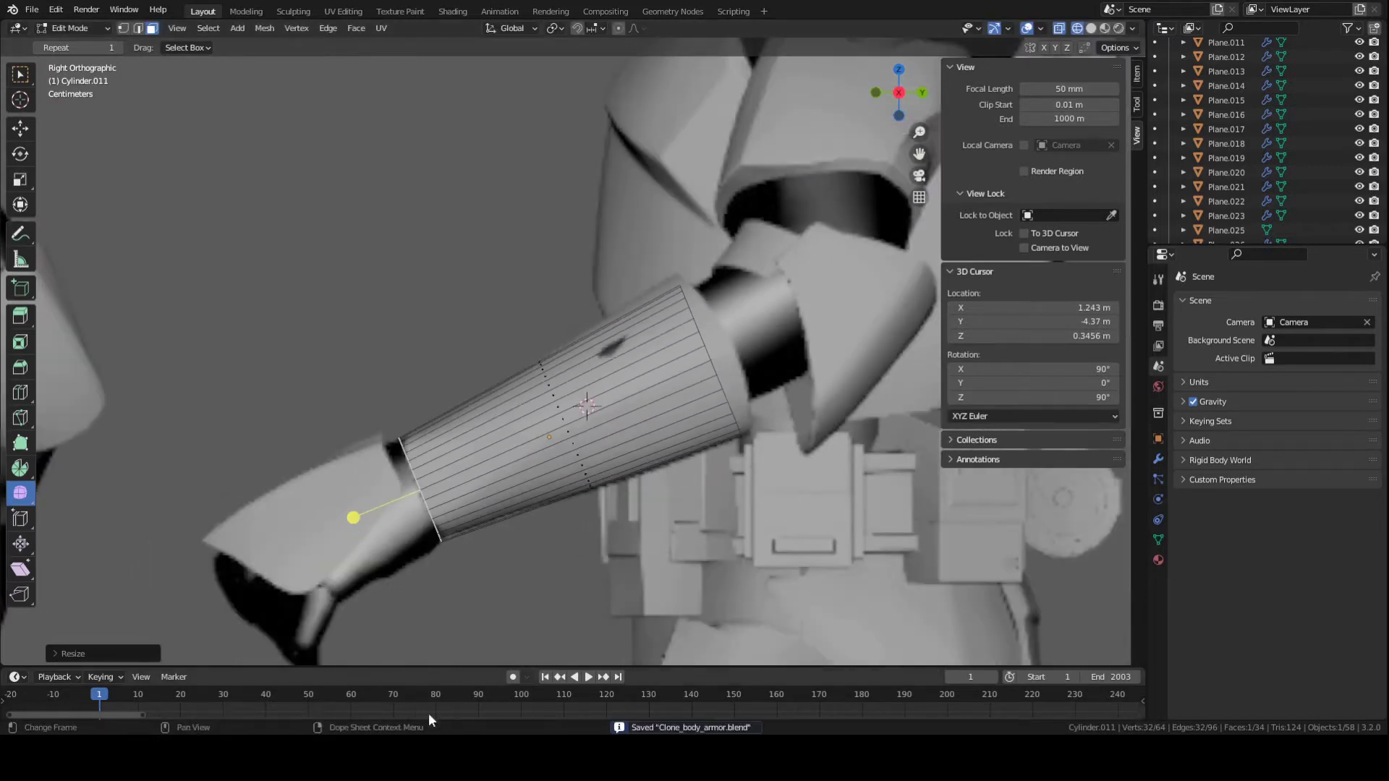
{"action": "scroll", "coordinate": [662, 479], "scroll_direction": "up", "scroll_amount": 1}
{"action": "middle_click_drag", "start_coordinate": [662, 479], "coordinate": [492, 448], "text": "shift"}
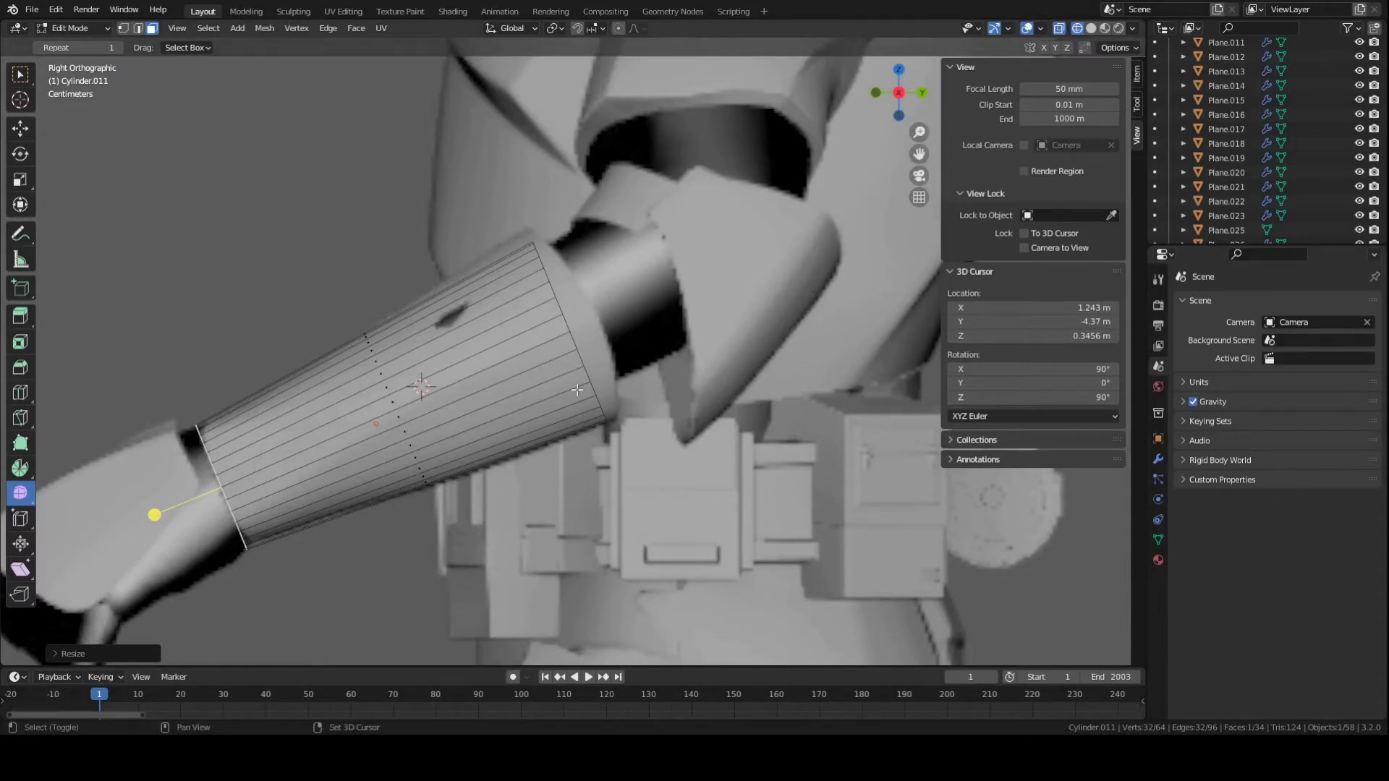
{"action": "middle_click_drag", "start_coordinate": [507, 434], "coordinate": [583, 481]}
{"action": "key", "text": "z"}
{"action": "left_click", "coordinate": [640, 415]}
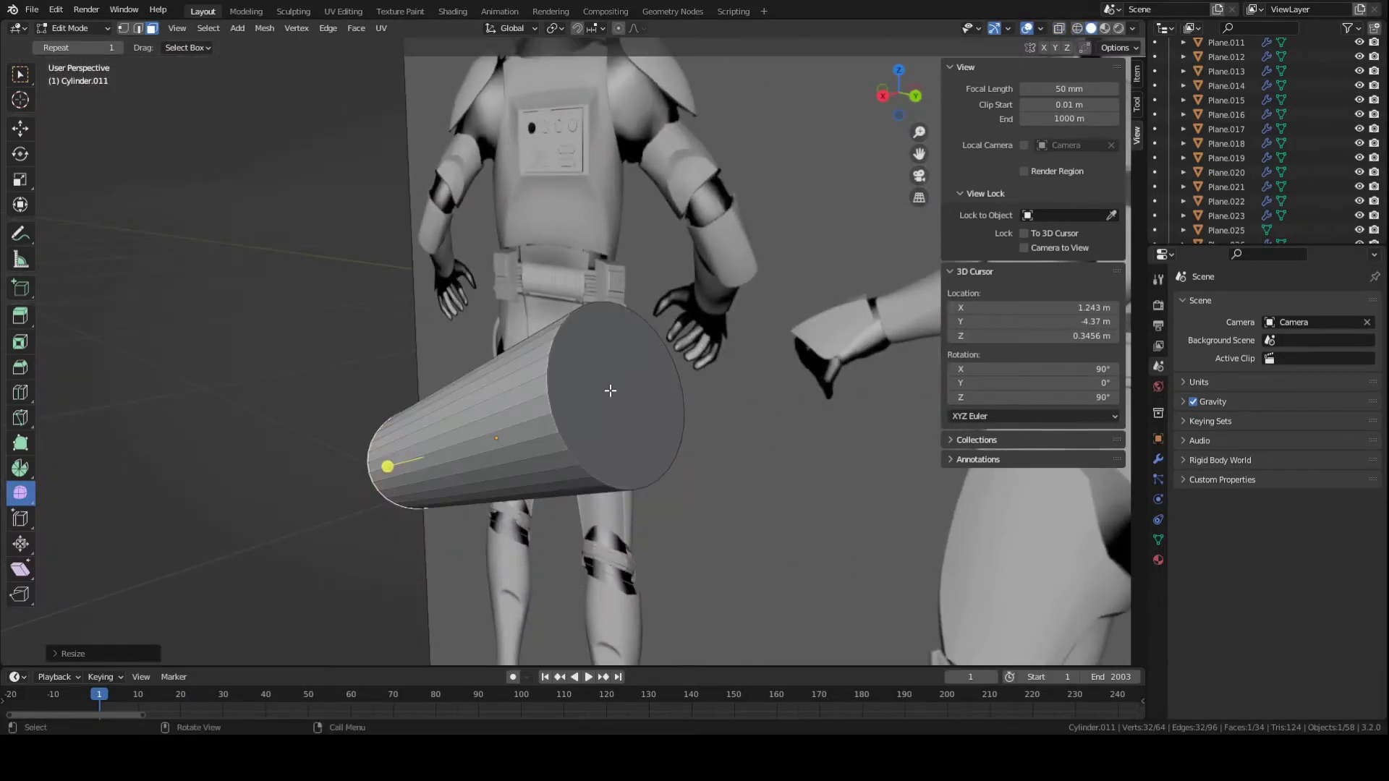
Select both end caps of the tapered cylinder together and save the file.
{"action": "left_click", "coordinate": [610, 391]}
{"action": "middle_click_drag", "start_coordinate": [611, 390], "coordinate": [767, 356]}
{"action": "left_click", "coordinate": [382, 486]}
{"action": "key", "text": "ctrl+s"}
{"action": "middle_click_drag", "start_coordinate": [380, 478], "coordinate": [587, 478]}
{"action": "left_click", "coordinate": [590, 456]}
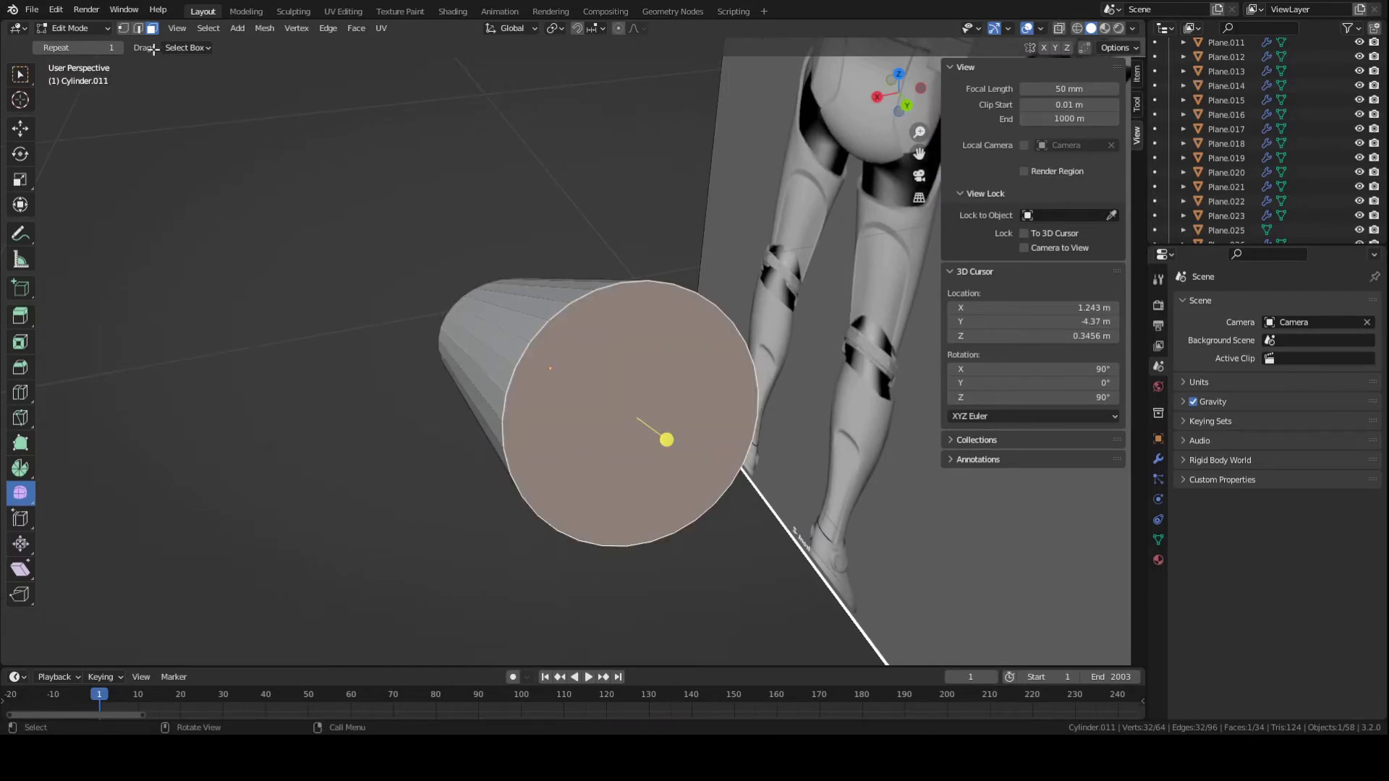
{"action": "middle_click_drag", "start_coordinate": [189, 188], "coordinate": [474, 367]}
{"action": "left_click", "coordinate": [552, 359], "text": "shift"}
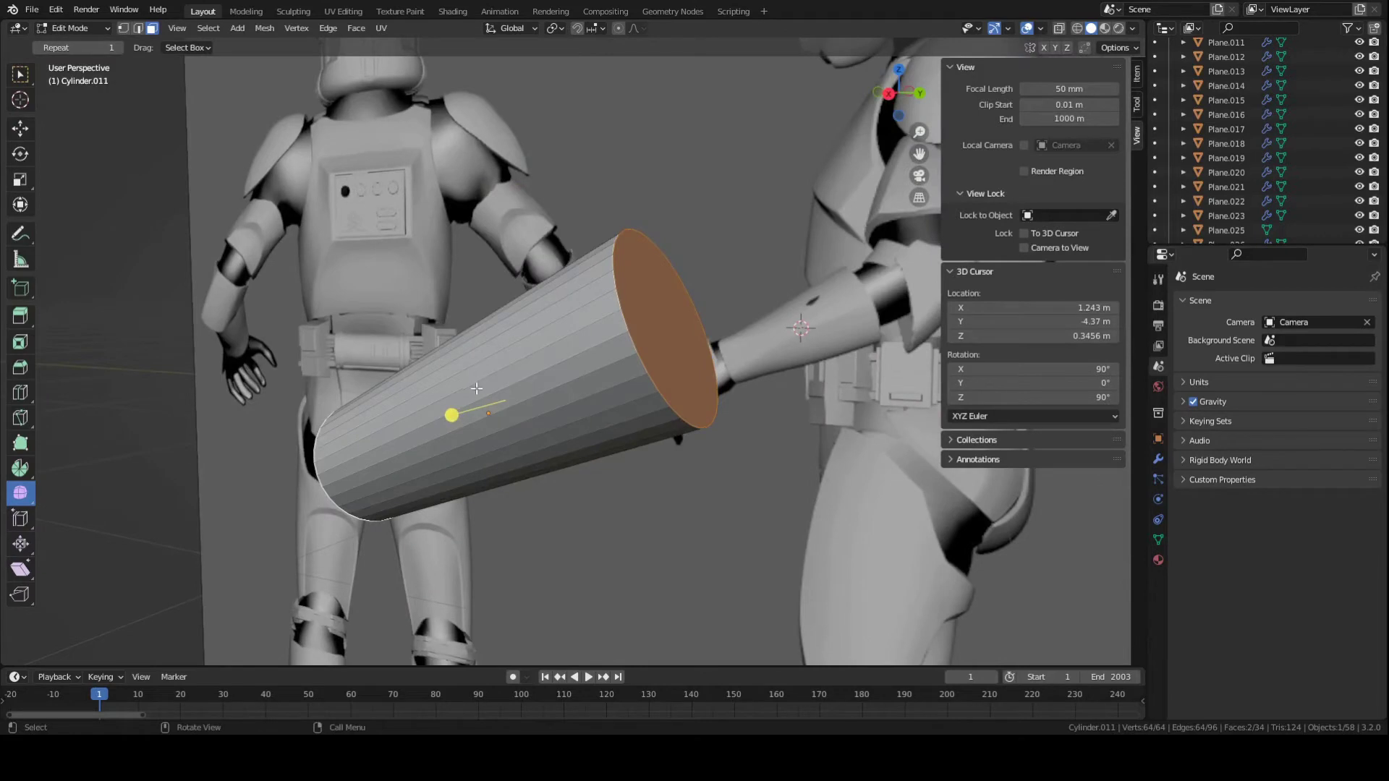
{"action": "key", "text": "ctrl+s"}
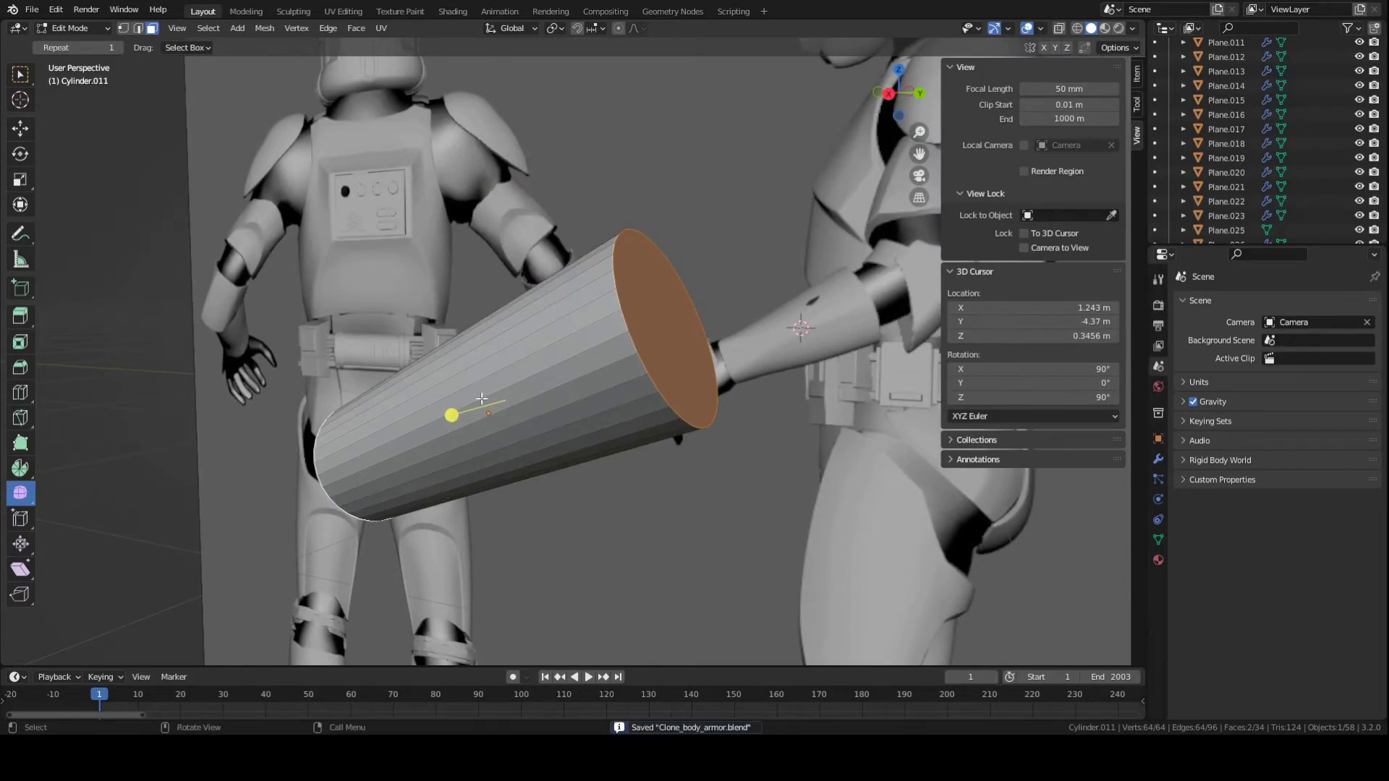
{"action": "key", "text": "i"}
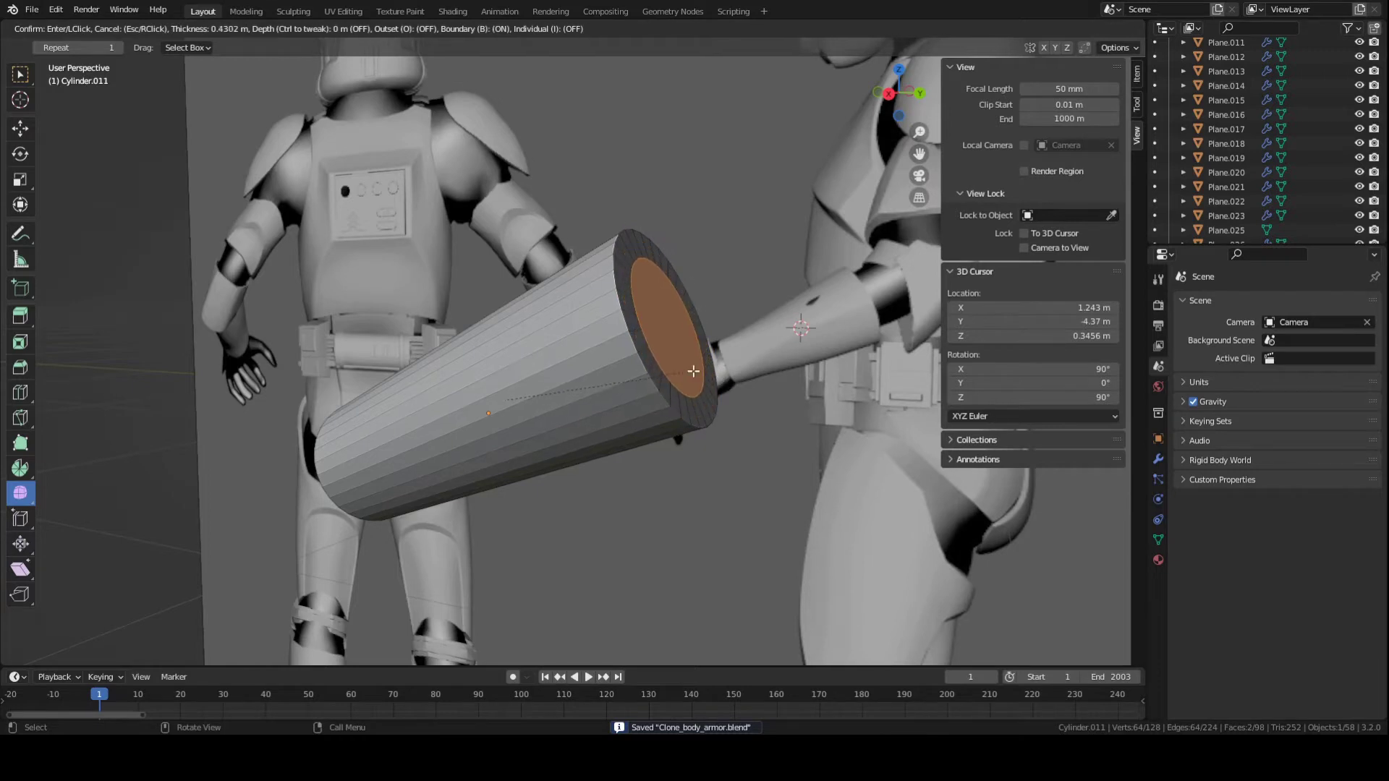
{"action": "left_click", "coordinate": [666, 362]}
{"action": "middle_click_drag", "start_coordinate": [658, 350], "coordinate": [601, 390]}
{"action": "scroll", "coordinate": [634, 405], "scroll_direction": "down", "scroll_amount": 1}
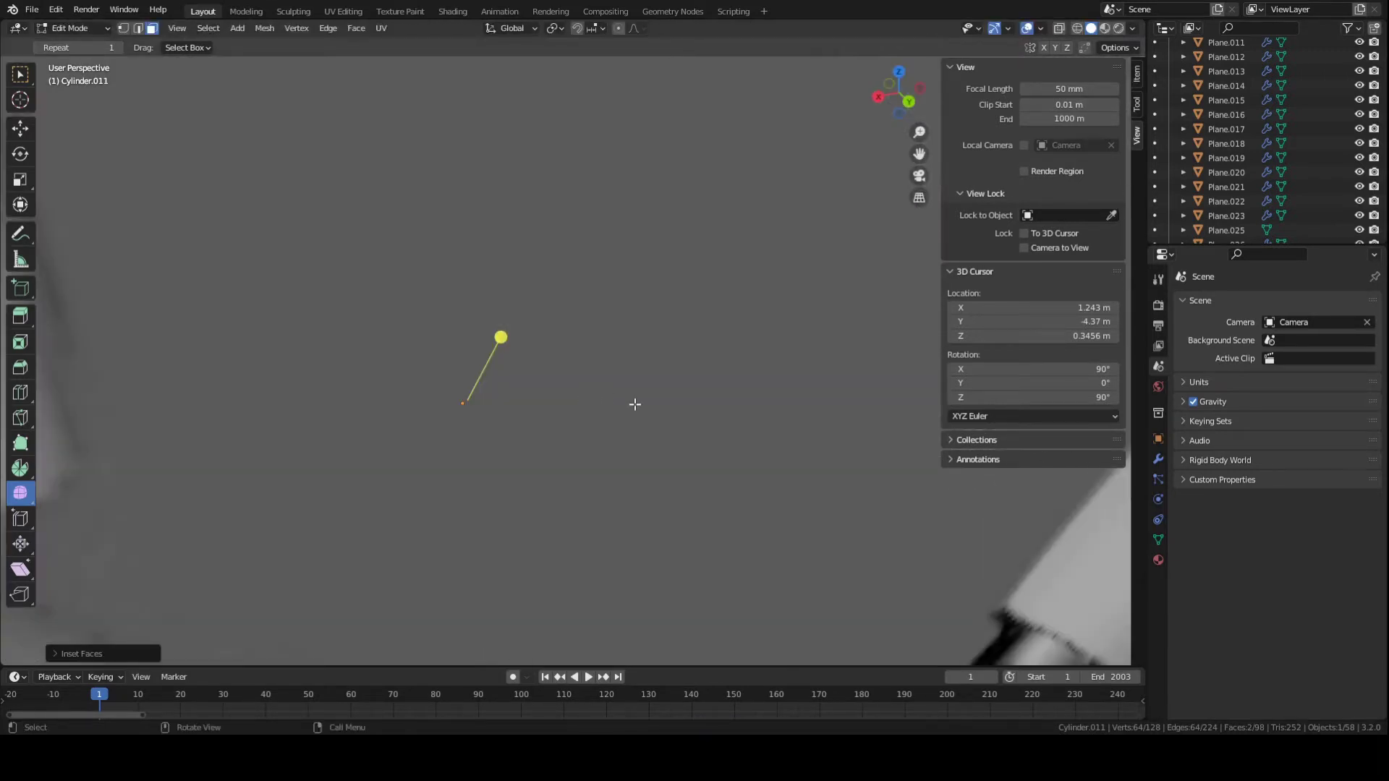
{"action": "scroll", "coordinate": [651, 405], "scroll_direction": "down", "scroll_amount": 5}
{"action": "middle_click_drag", "start_coordinate": [508, 413], "coordinate": [679, 427]}
{"action": "key", "text": "i"}
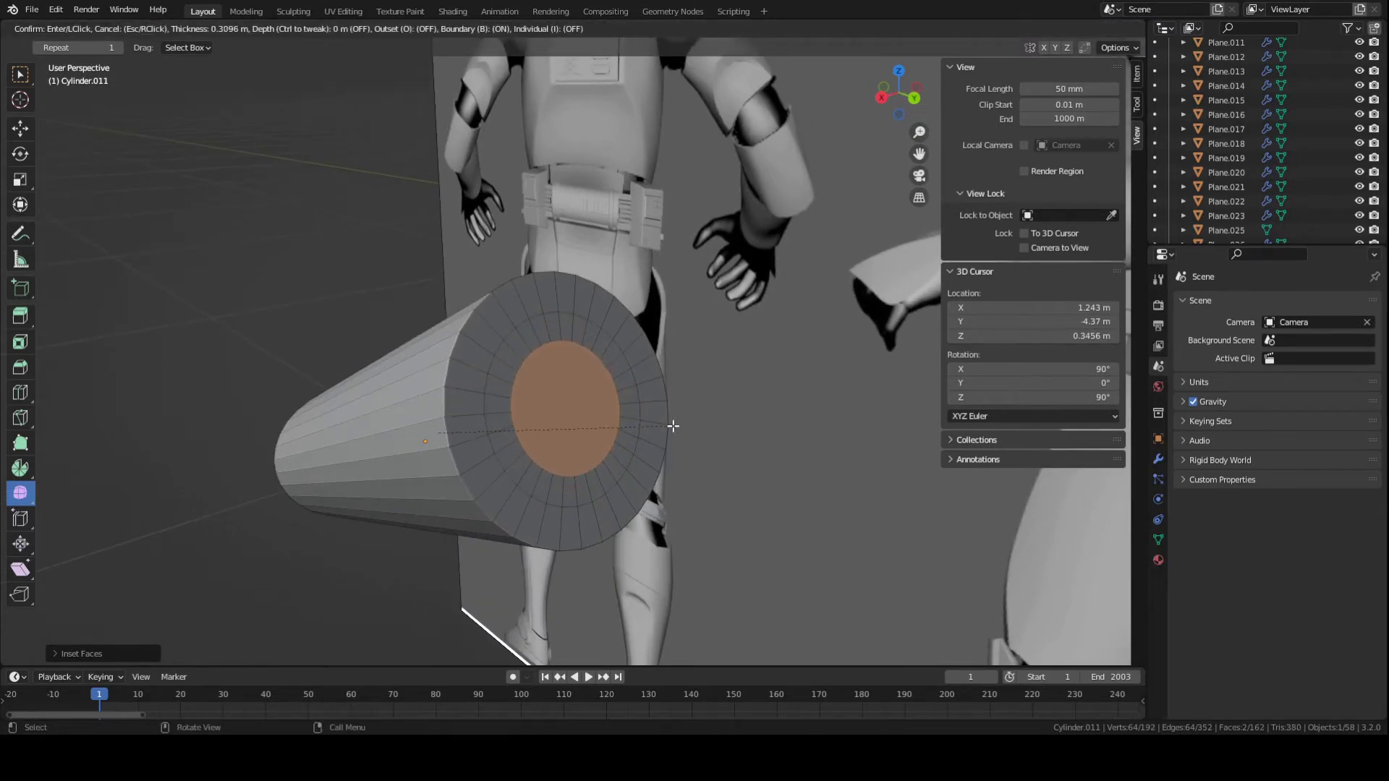
{"action": "key", "text": "Escape"}
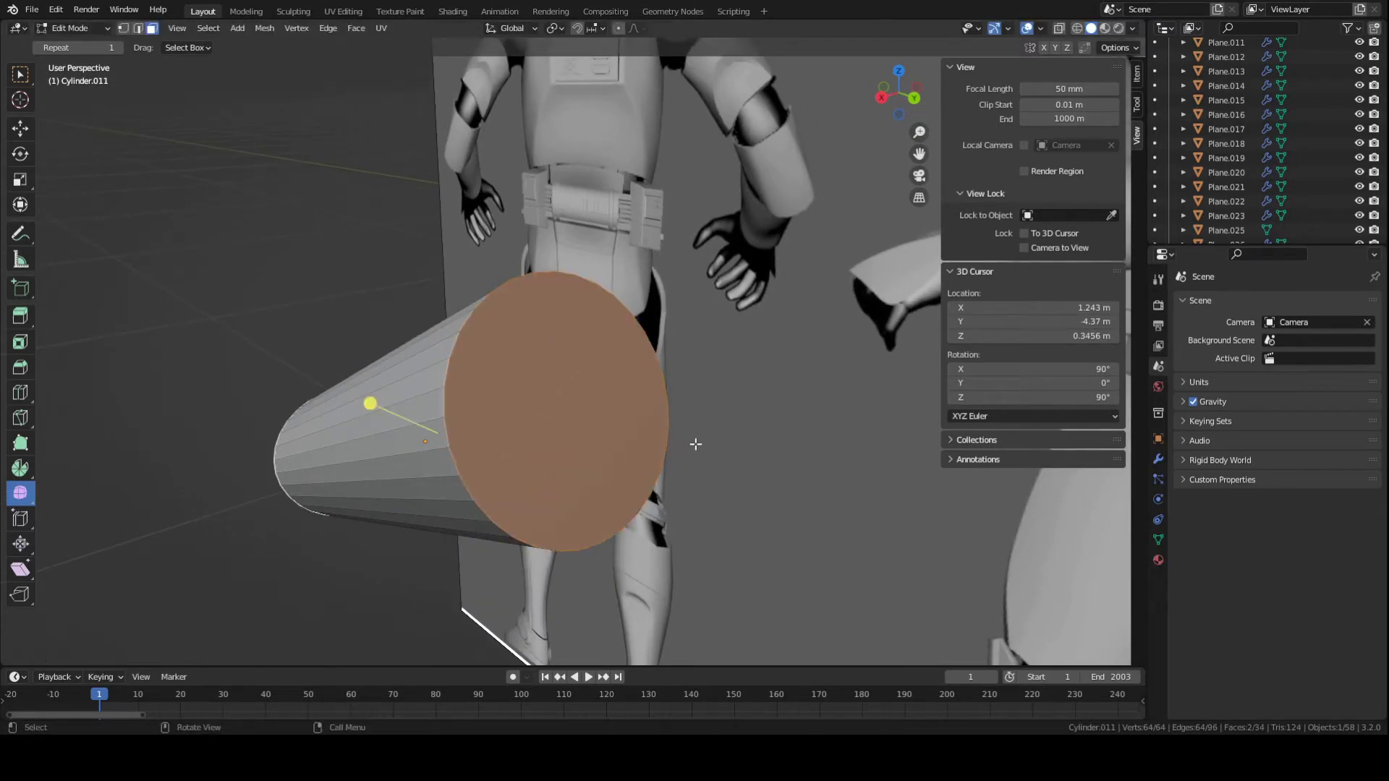
Inset both end caps by about 0.25 m to leave a narrow rim, and save the file.
{"action": "key", "text": "i"}
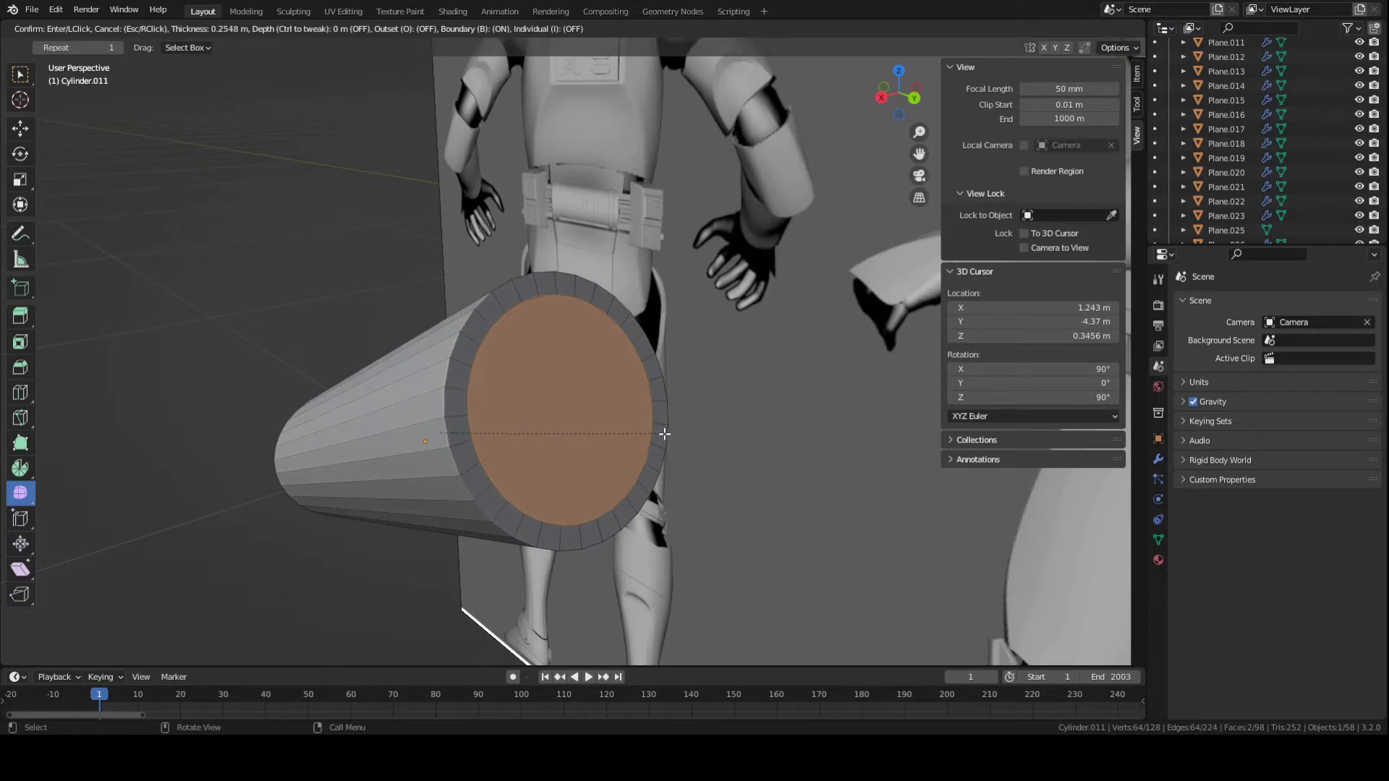
{"action": "left_click", "coordinate": [665, 435]}
{"action": "key", "text": "ctrl+s"}
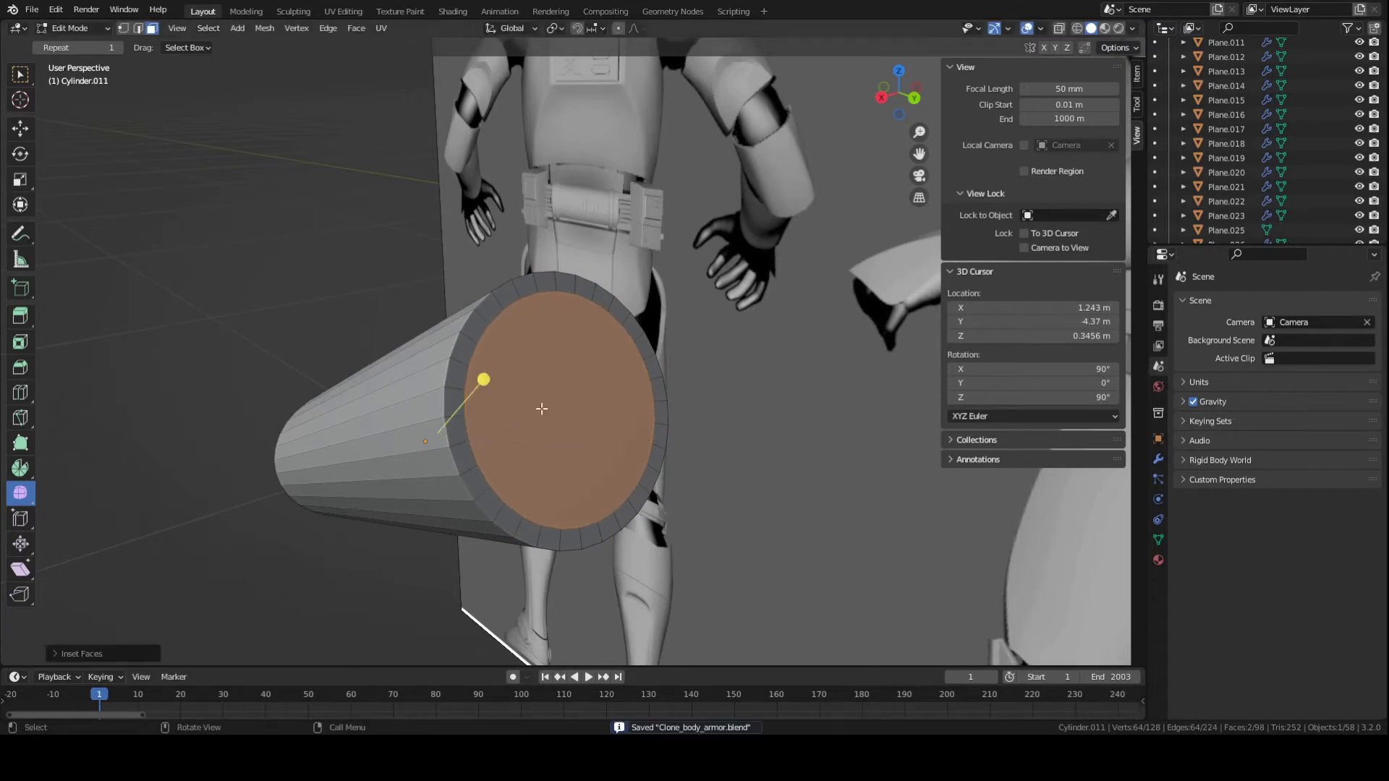
Delete the inset faces at both ends to open the cylinder into a tube, and switch to edge selection.
{"action": "middle_click_drag", "start_coordinate": [542, 408], "coordinate": [817, 528]}
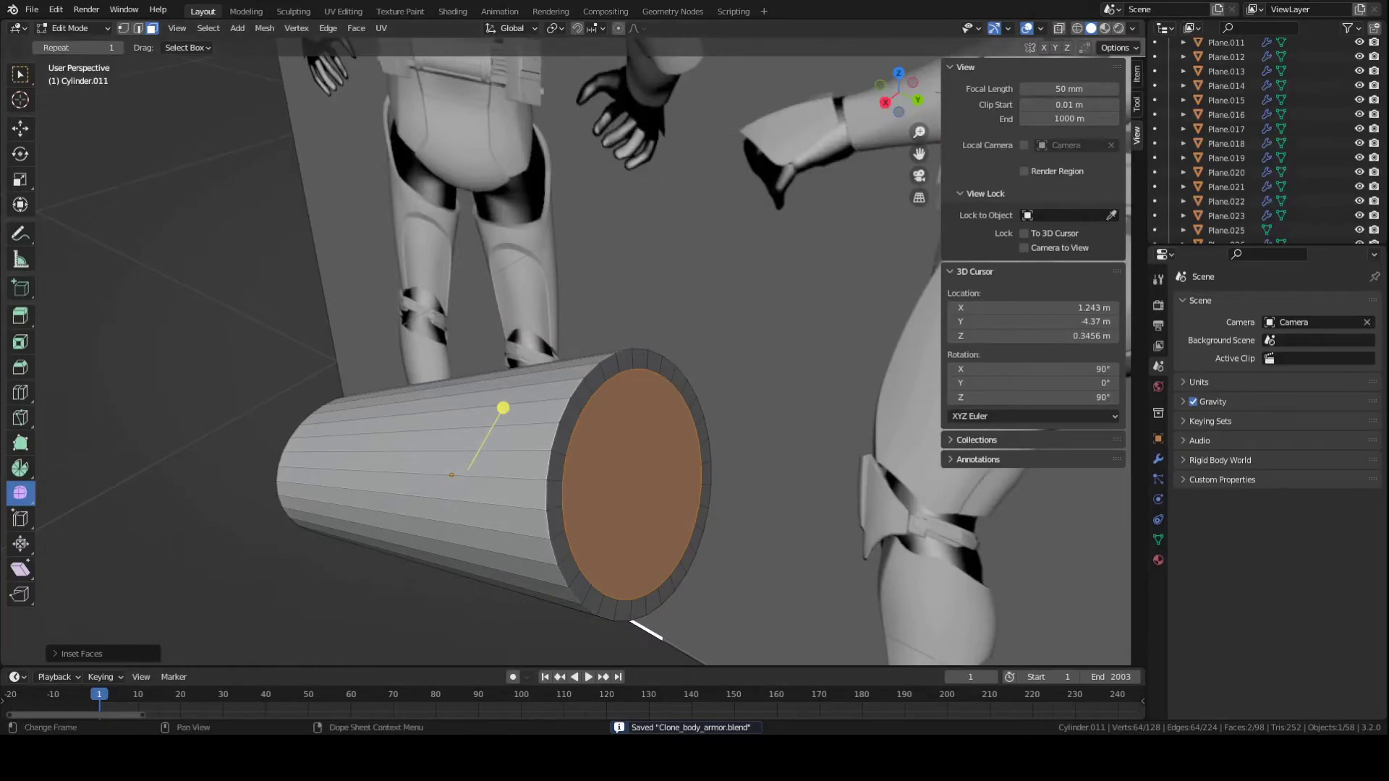
{"action": "middle_click_drag", "start_coordinate": [502, 407], "coordinate": [472, 366]}
{"action": "middle_click_drag", "start_coordinate": [533, 480], "coordinate": [610, 433]}
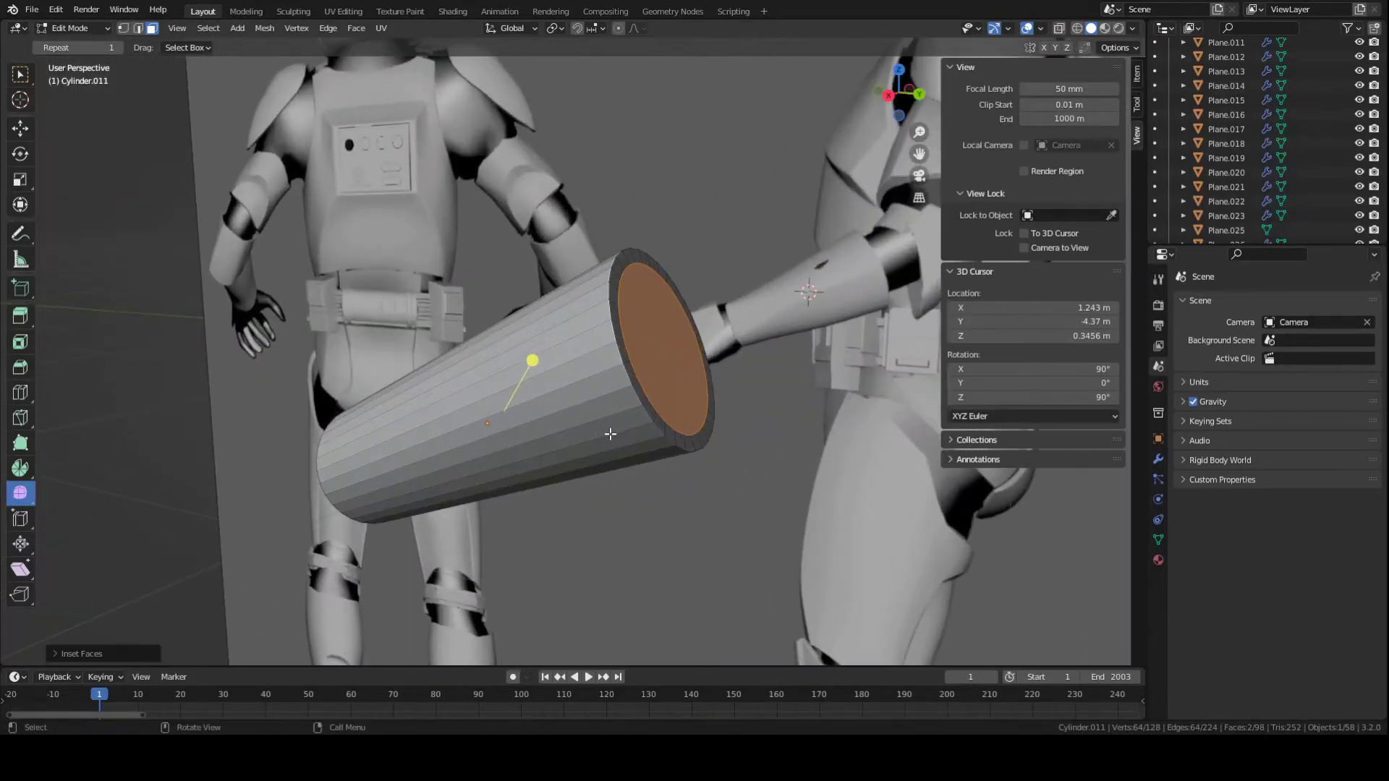
{"action": "key", "text": "x"}
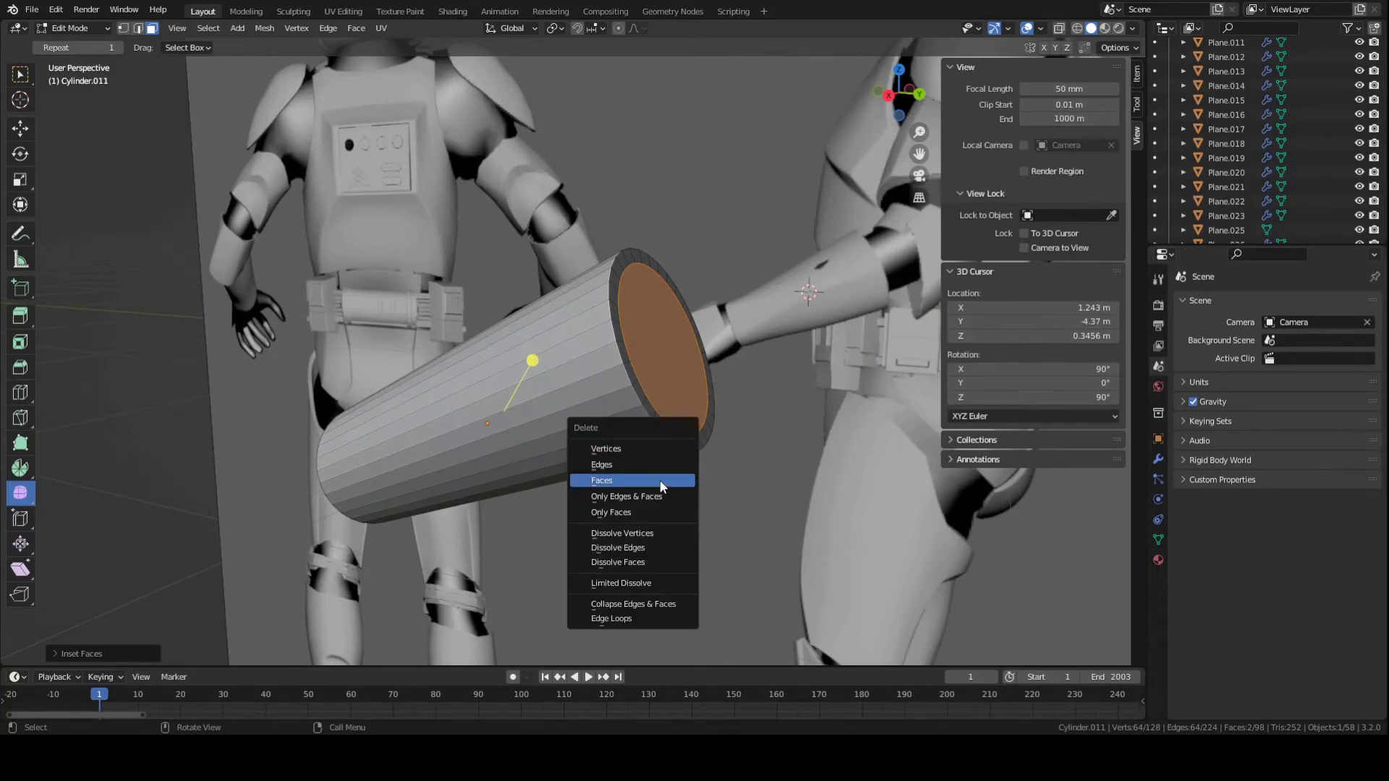
{"action": "left_click", "coordinate": [660, 481]}
{"action": "middle_click_drag", "start_coordinate": [660, 482], "coordinate": [690, 420]}
{"action": "key", "text": "2"}
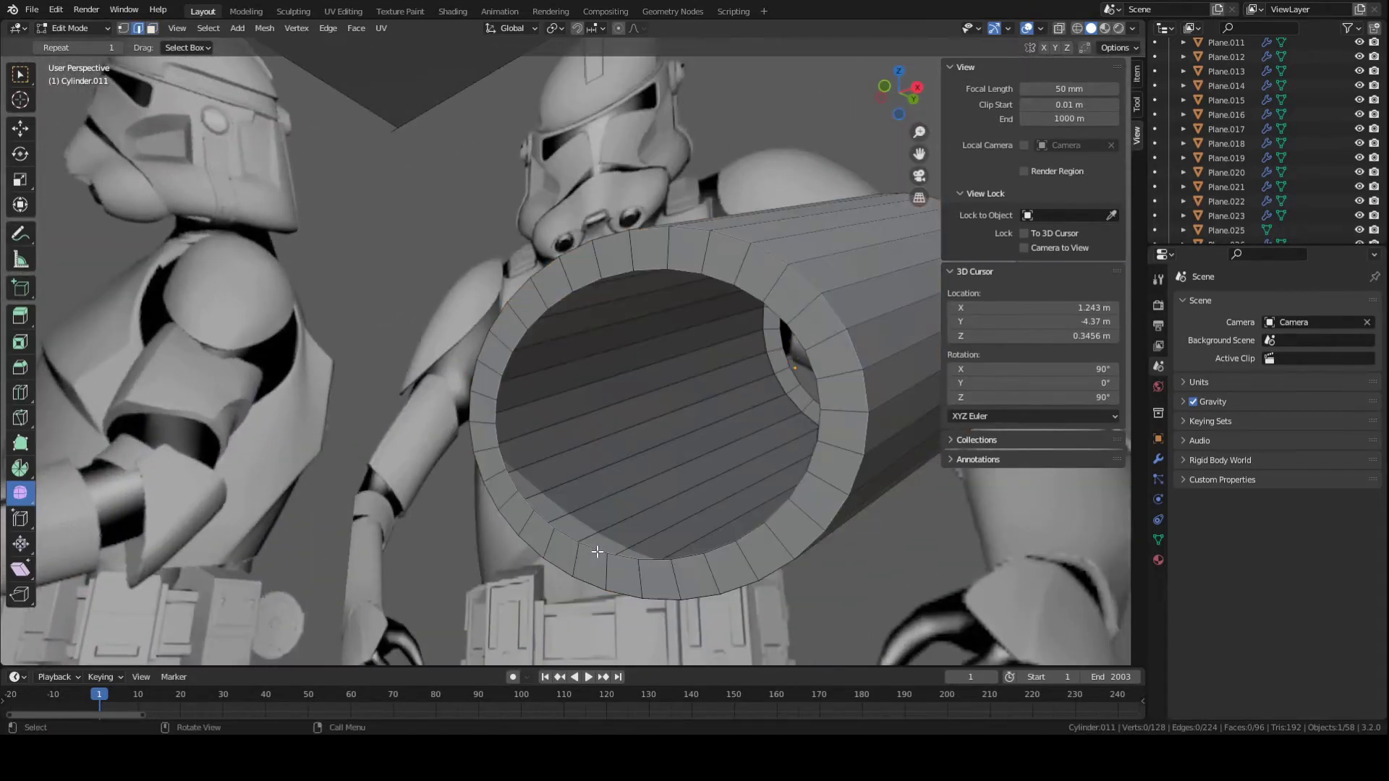
Bridge the inner edge loops of the two rims to form the tube's inner wall, and save the file.
{"action": "key", "text": "ctrl+s"}
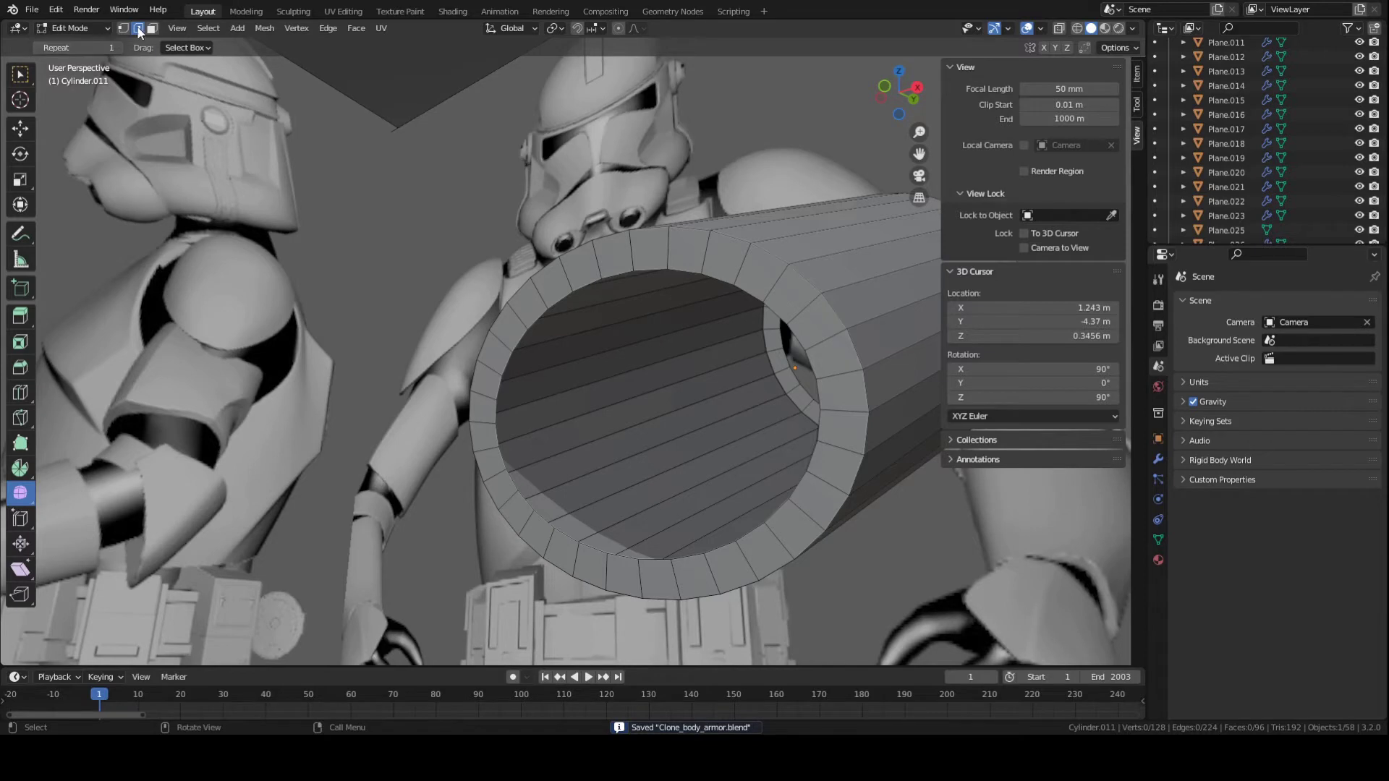
{"action": "scroll", "coordinate": [535, 498], "scroll_direction": "up", "scroll_amount": 2}
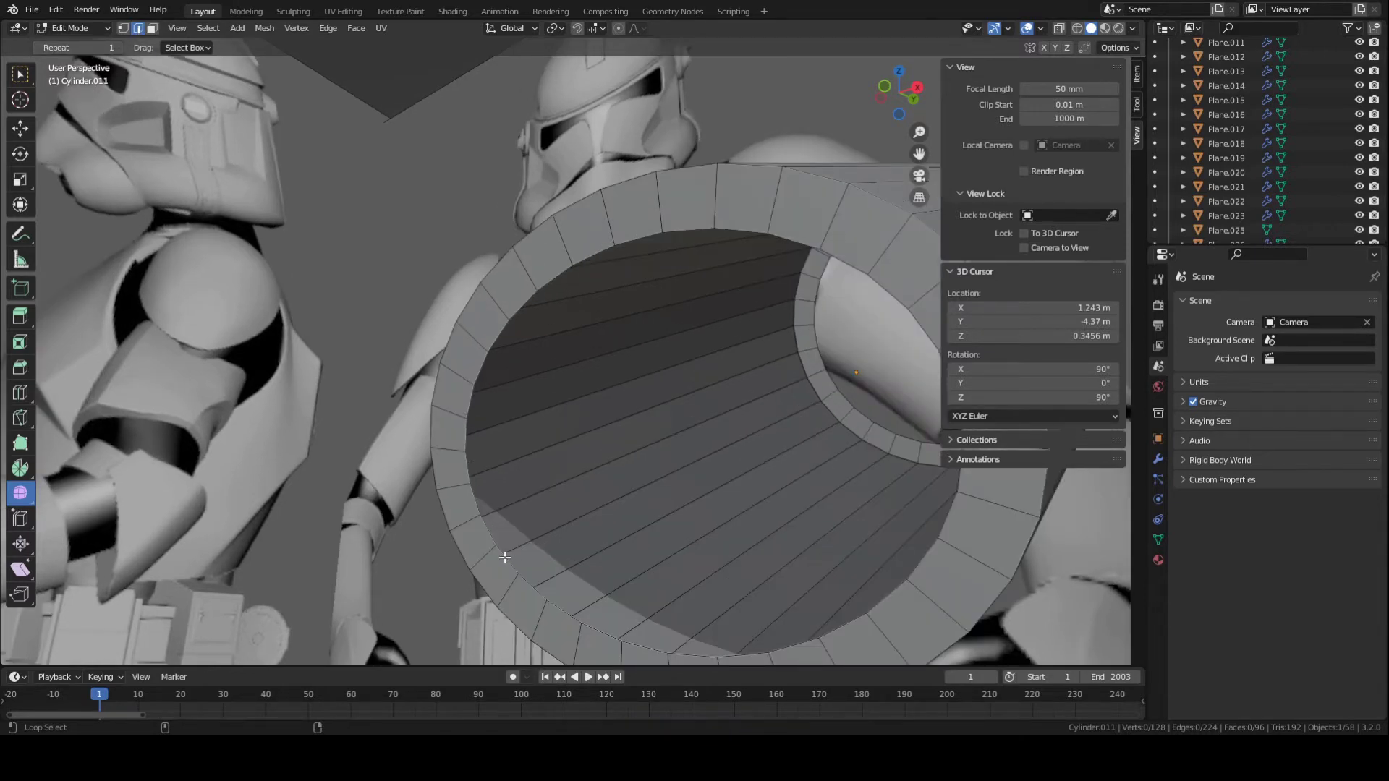
{"action": "left_click", "coordinate": [497, 335], "text": "alt"}
{"action": "middle_click_drag", "start_coordinate": [626, 459], "coordinate": [487, 449]}
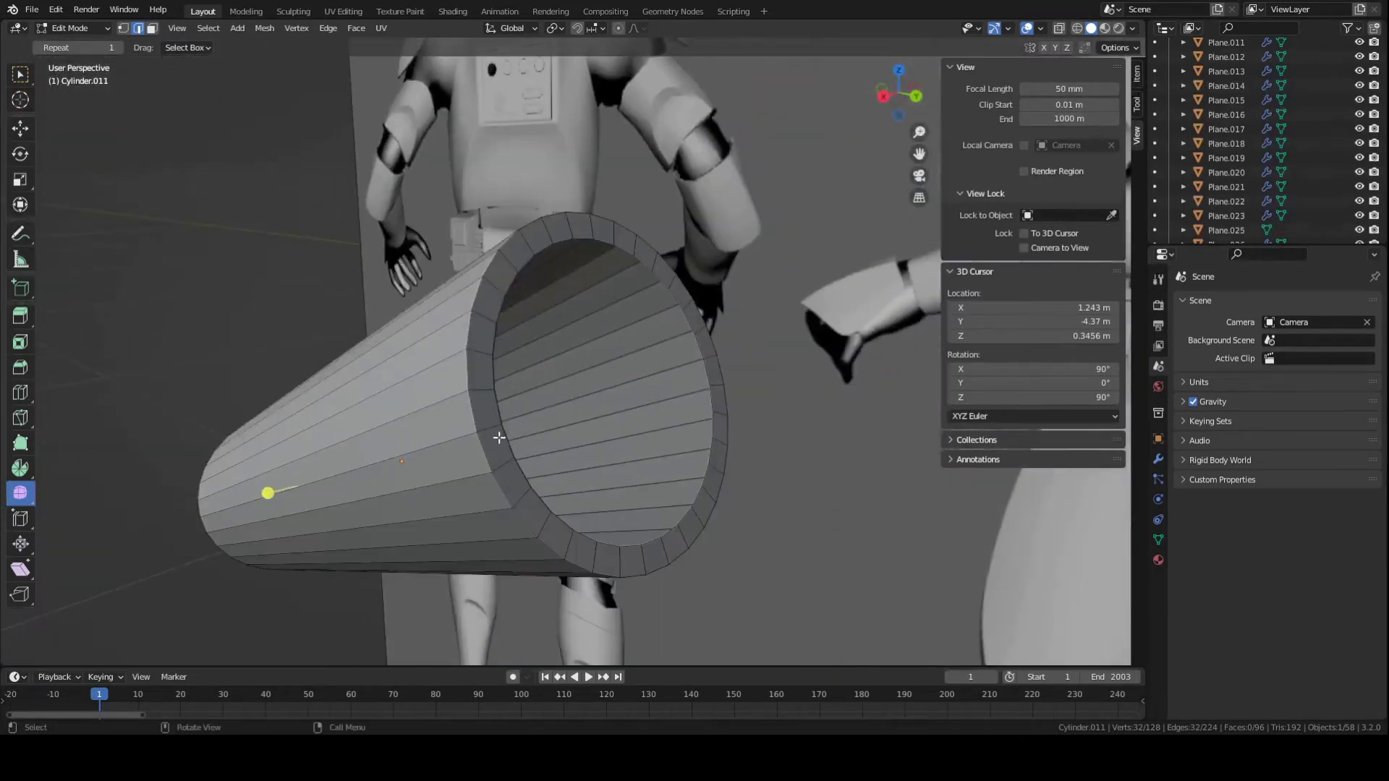
{"action": "scroll", "coordinate": [499, 438], "scroll_direction": "up", "scroll_amount": 2}
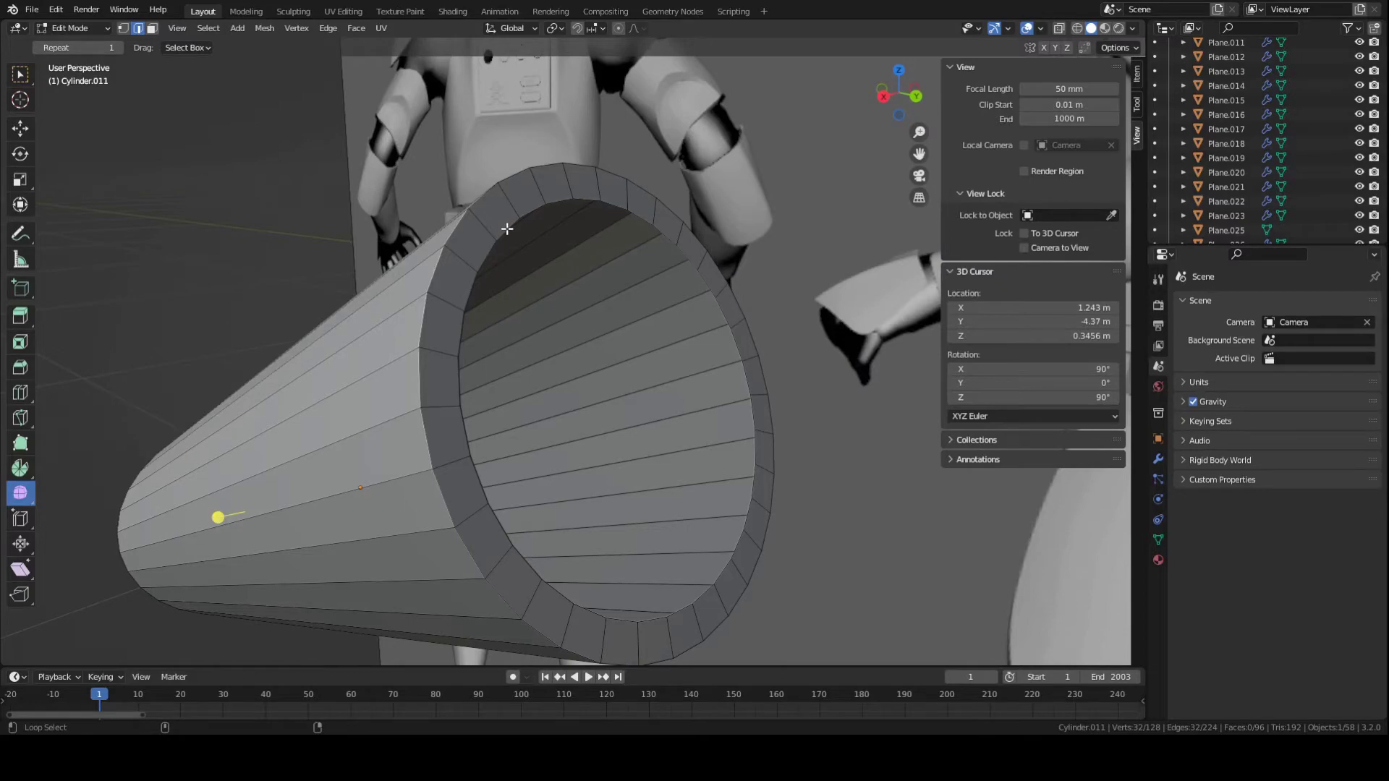
{"action": "left_click", "coordinate": [507, 228], "text": "alt+shift"}
{"action": "scroll", "coordinate": [507, 228], "scroll_direction": "down", "scroll_amount": 3}
{"action": "middle_click_drag", "start_coordinate": [506, 229], "coordinate": [477, 351]}
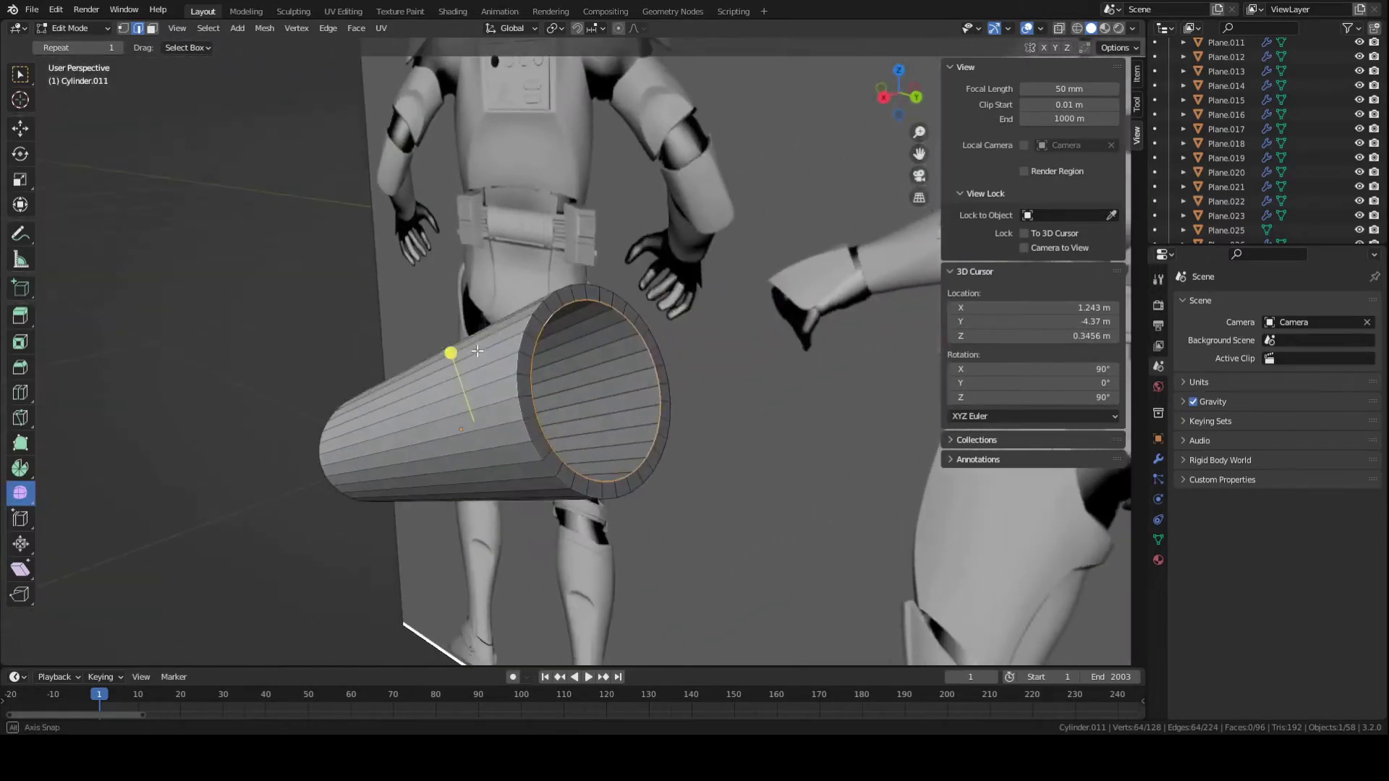
{"action": "scroll", "coordinate": [512, 386], "scroll_direction": "up", "scroll_amount": 2}
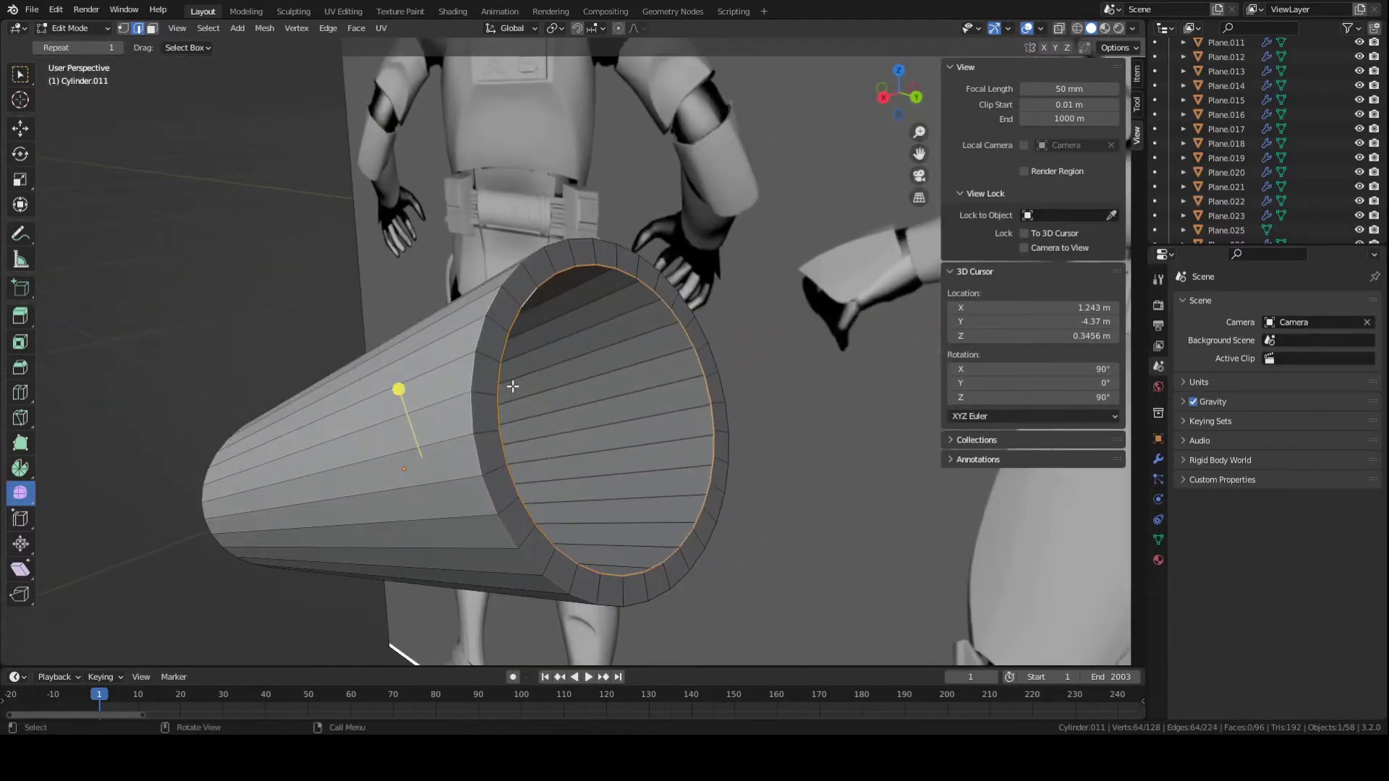
{"action": "right_click", "coordinate": [556, 397]}
{"action": "left_click", "coordinate": [534, 353]}
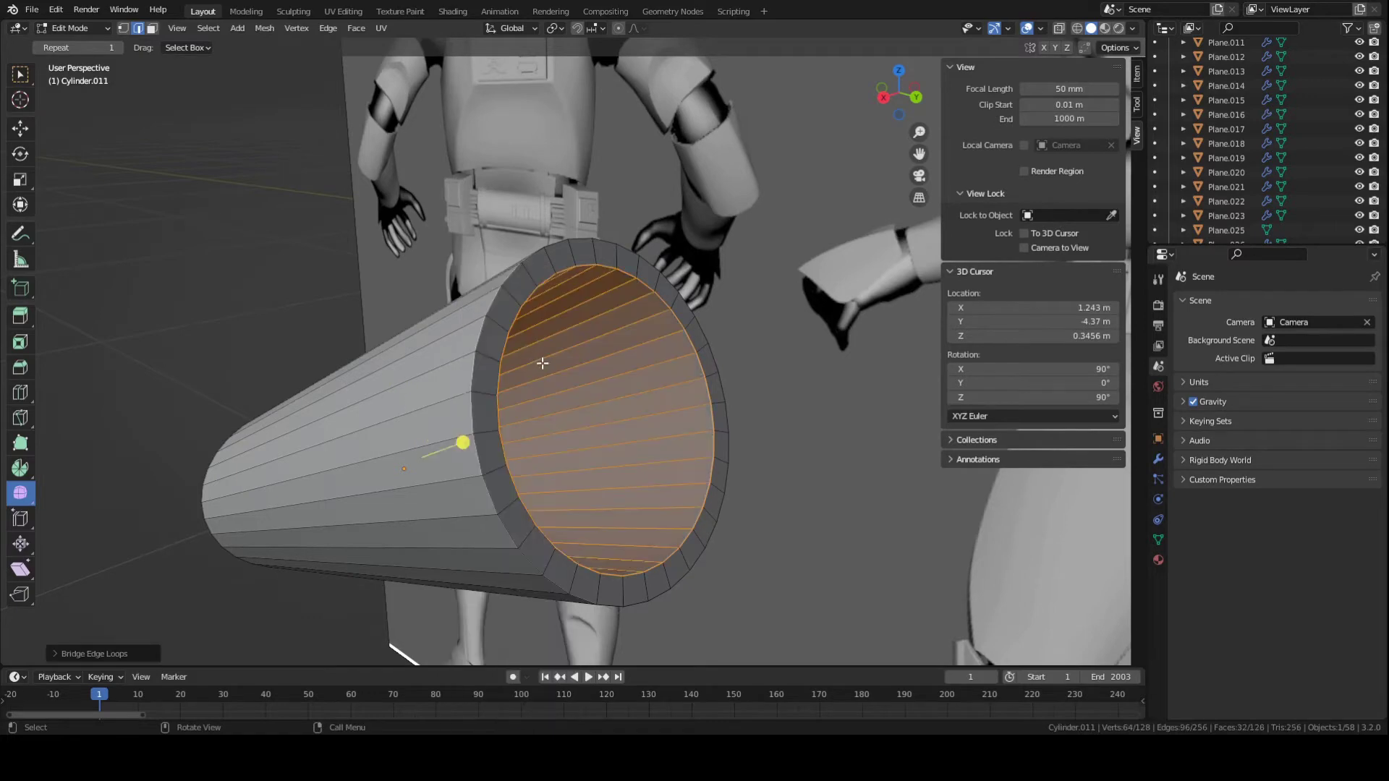
{"action": "middle_click_drag", "start_coordinate": [542, 363], "coordinate": [574, 338]}
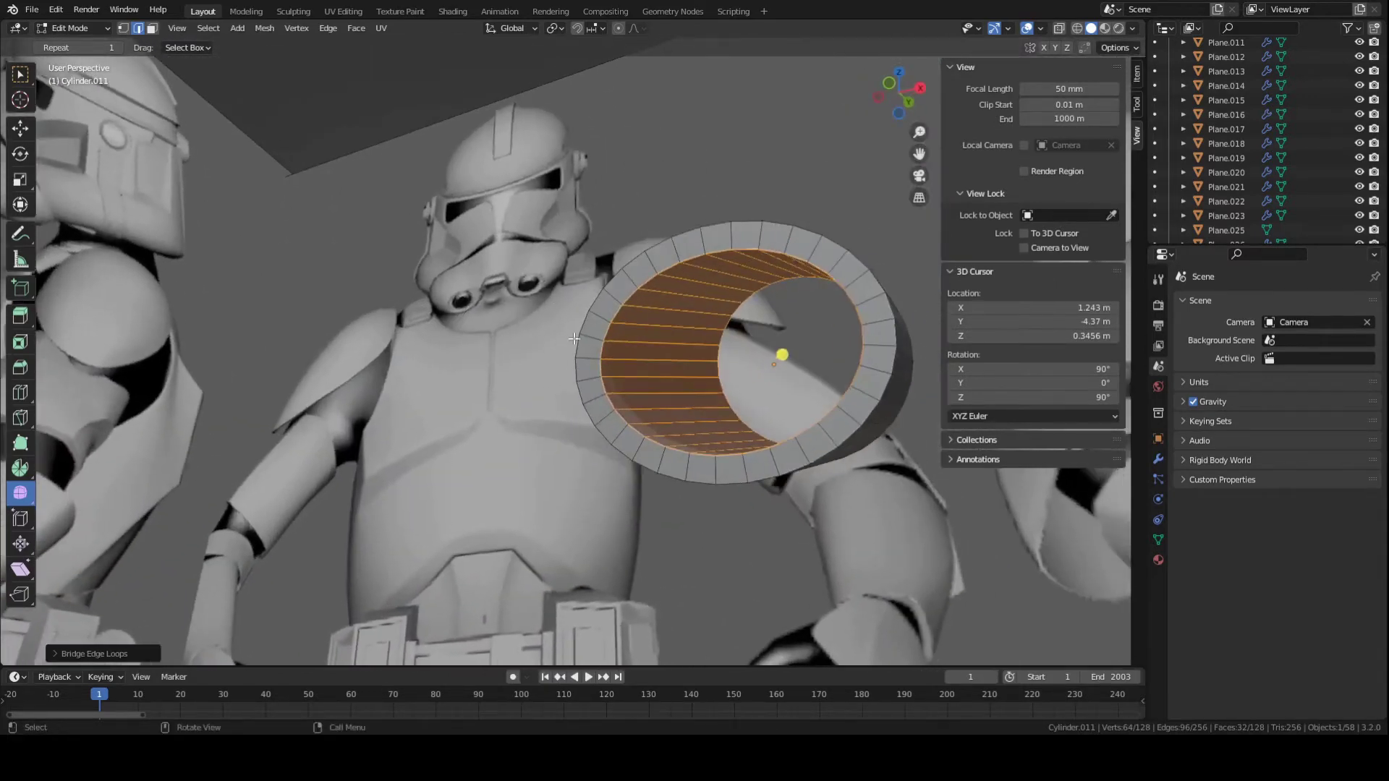
{"action": "middle_click_drag", "start_coordinate": [657, 367], "coordinate": [502, 390]}
{"action": "key", "text": "KP_3"}
{"action": "key", "text": "ctrl+s"}
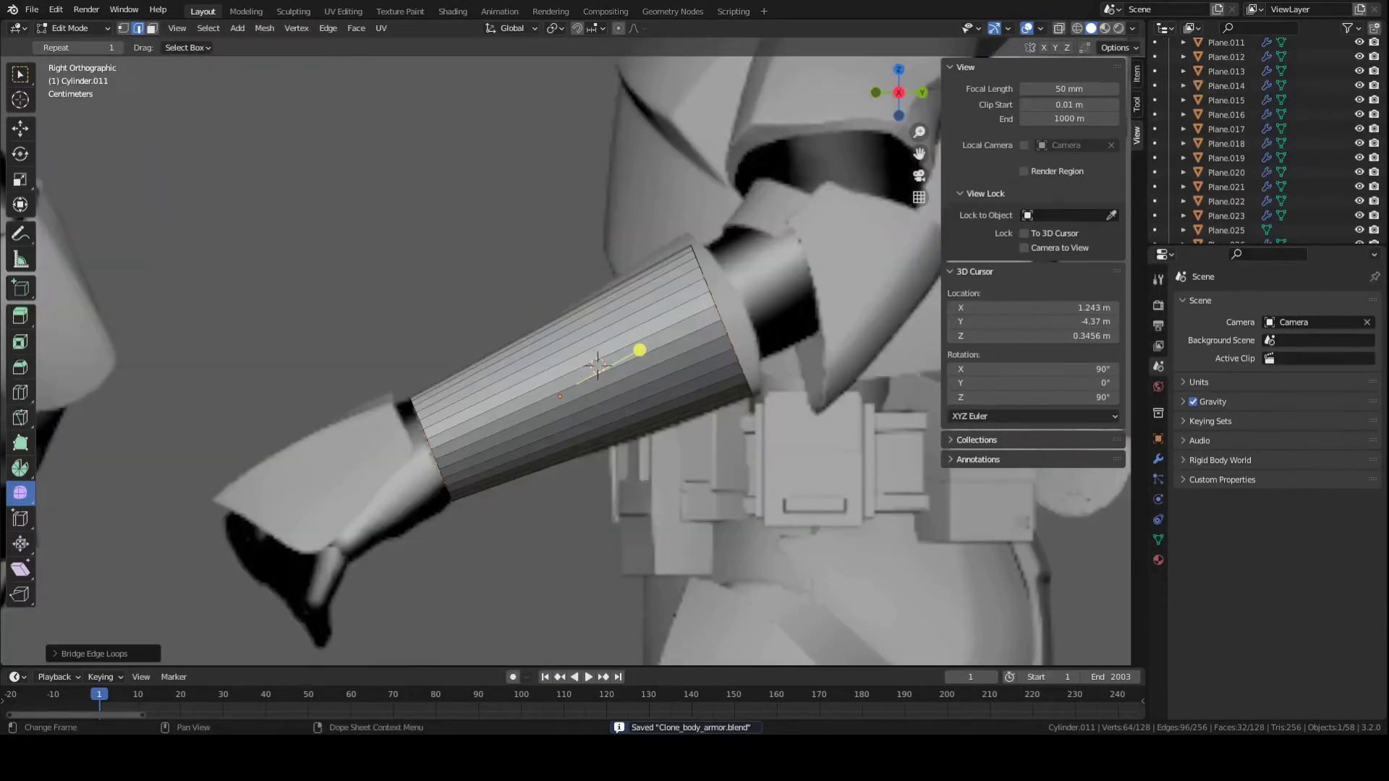
Select five adjacent rim faces on each side of the tube's wide end and turn on proportional editing in the right side view.
{"action": "scroll", "coordinate": [642, 452], "scroll_direction": "up", "scroll_amount": 3}
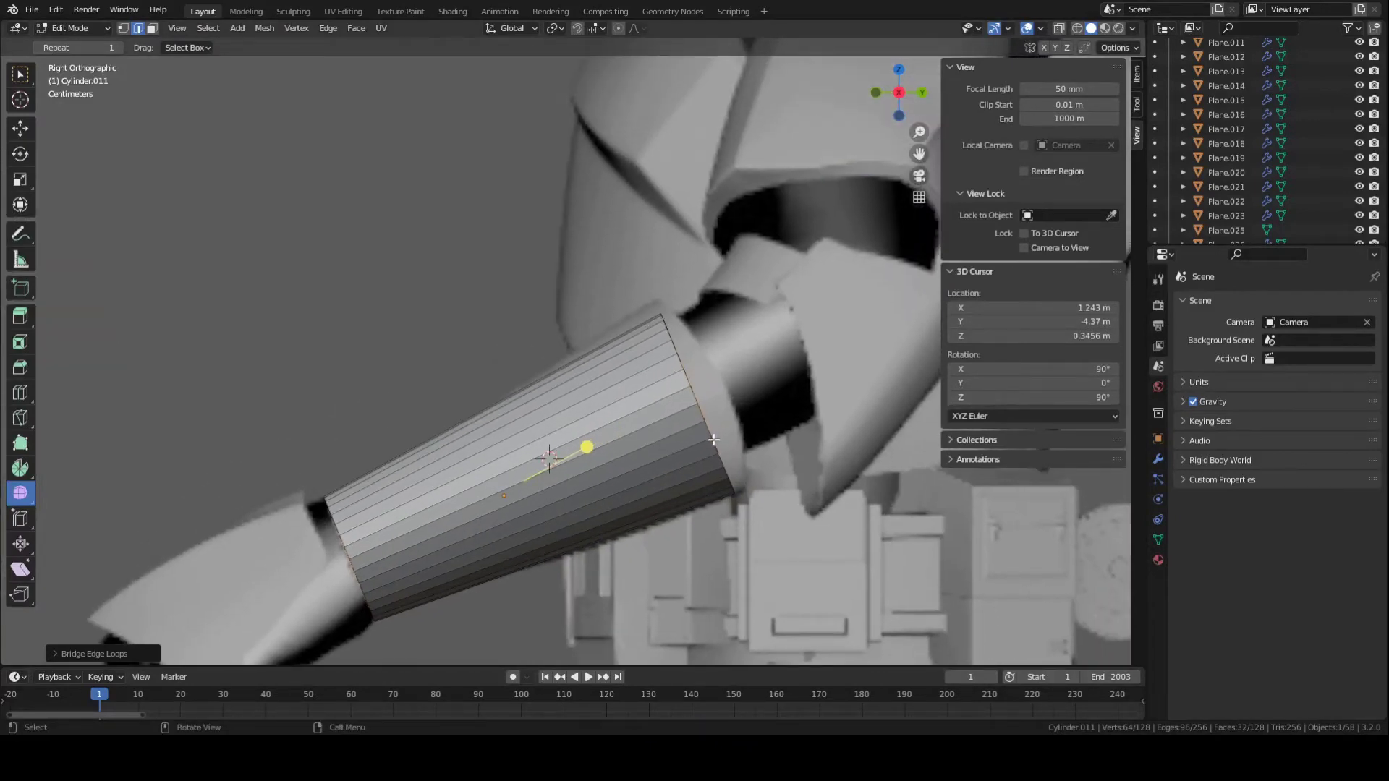
{"action": "middle_click_drag", "start_coordinate": [693, 403], "coordinate": [640, 423]}
{"action": "key", "text": "3"}
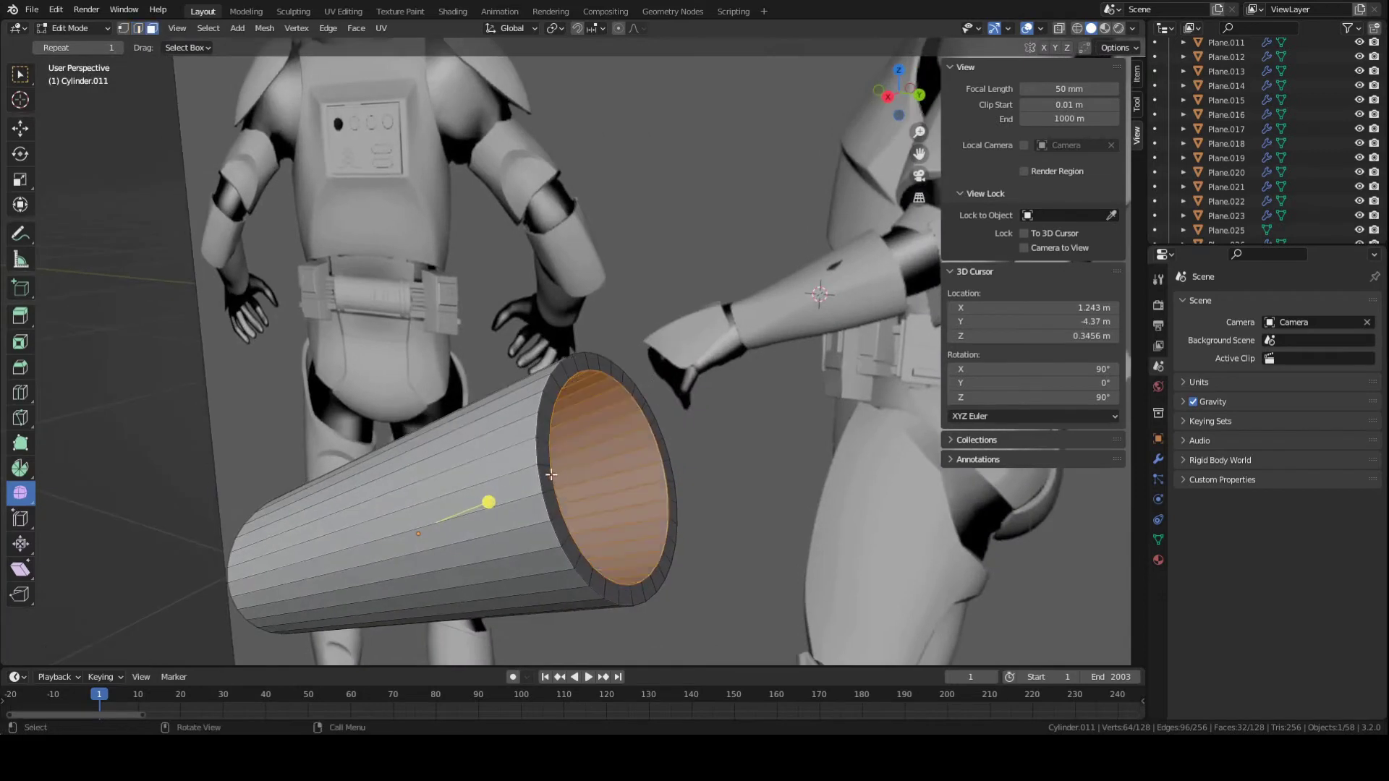
{"action": "left_click", "coordinate": [544, 455]}
{"action": "left_click", "coordinate": [552, 510], "text": "shift"}
{"action": "left_click", "coordinate": [564, 529], "text": "shift"}
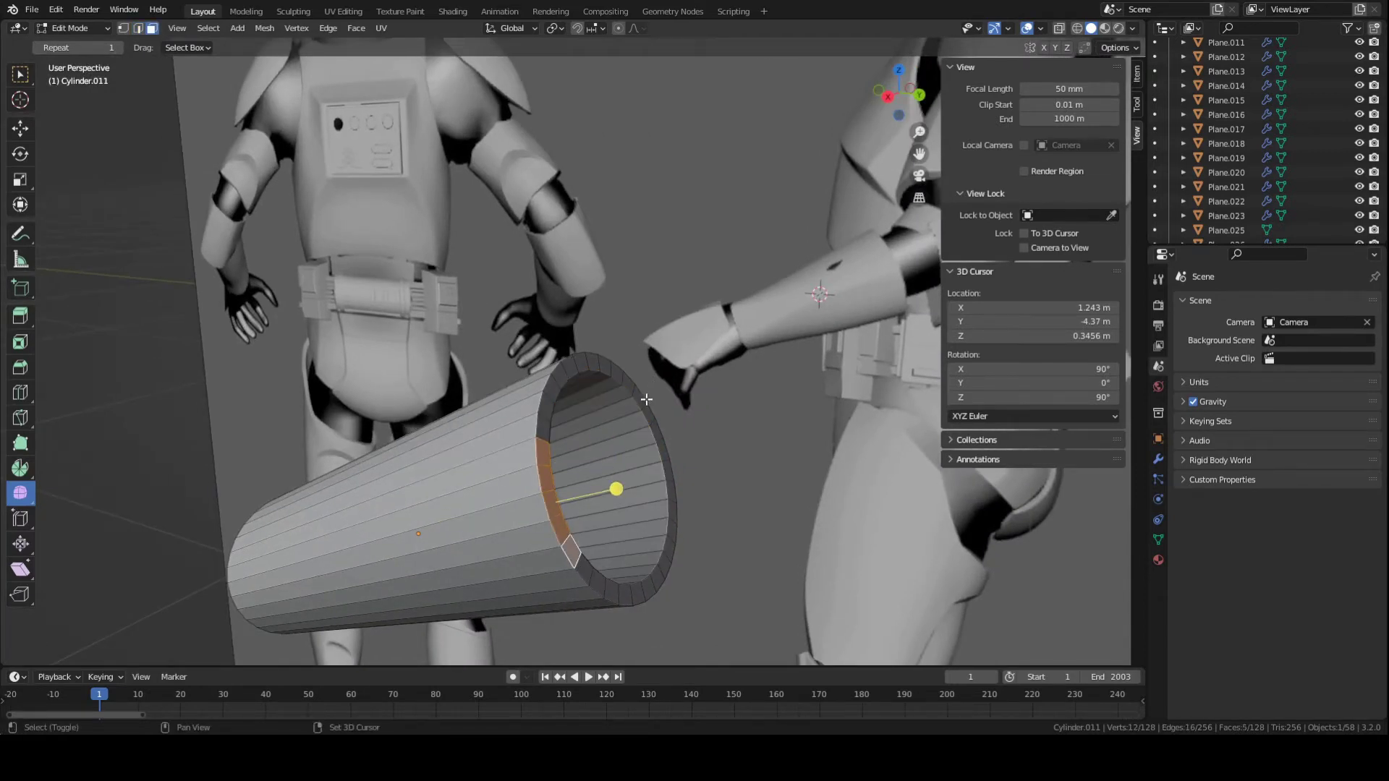
{"action": "left_click", "coordinate": [668, 483], "text": "shift"}
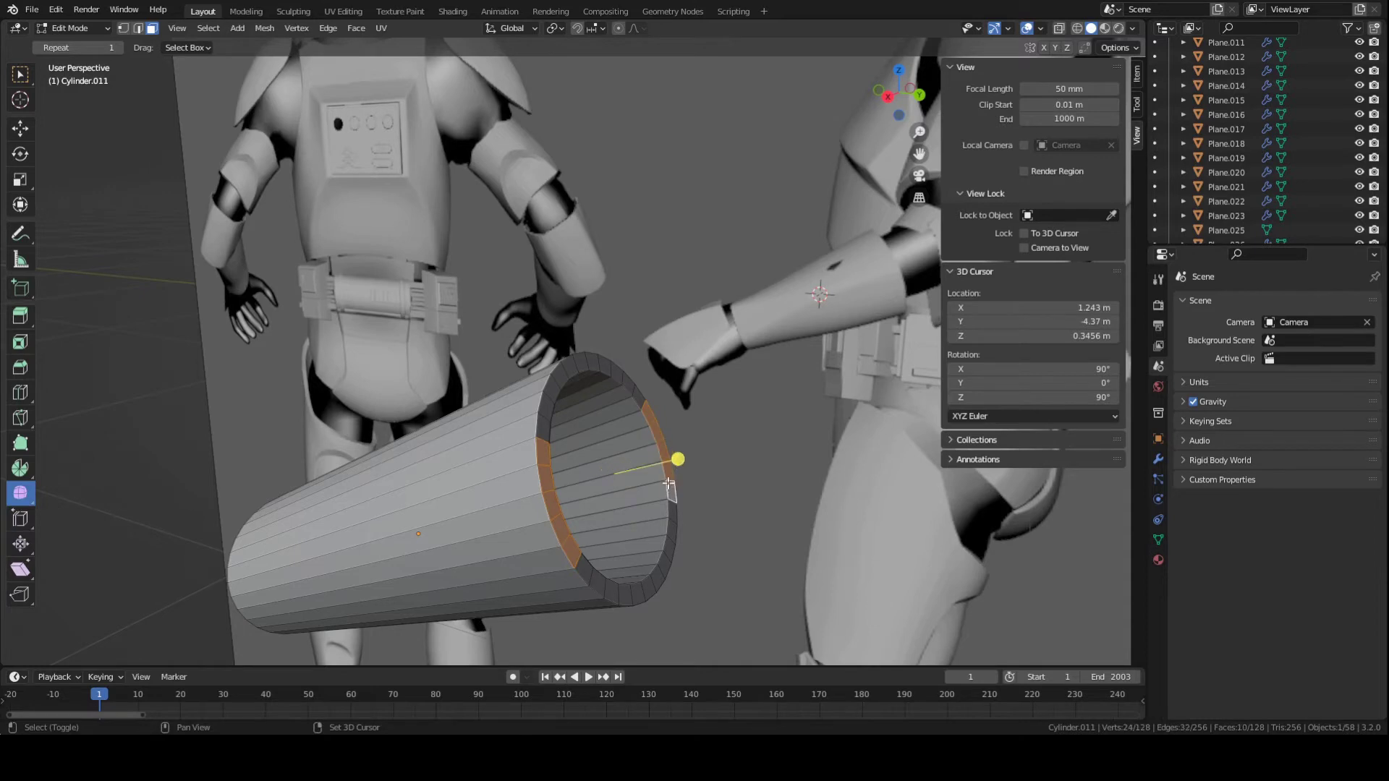
{"action": "key", "text": "KP_3"}
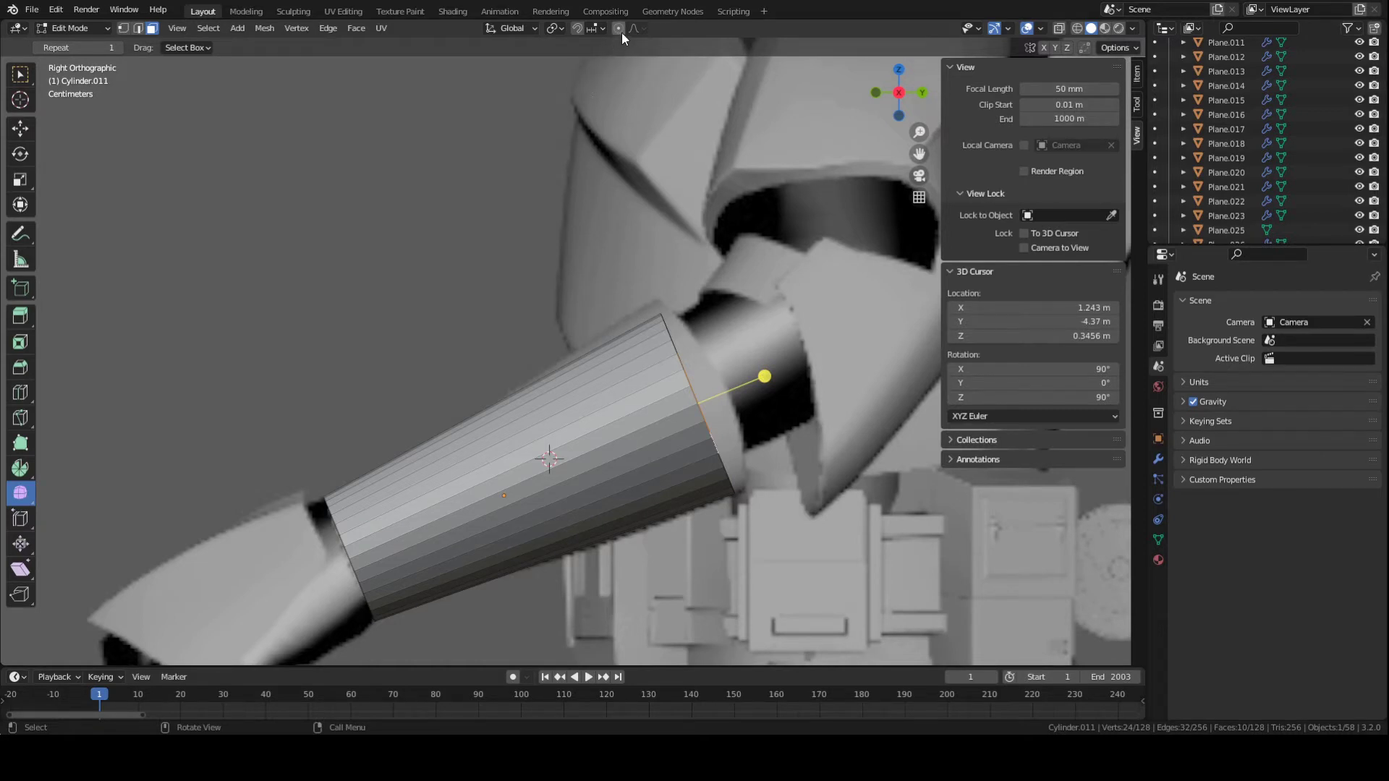
{"action": "key", "text": "g"}
{"action": "key", "text": "y"}
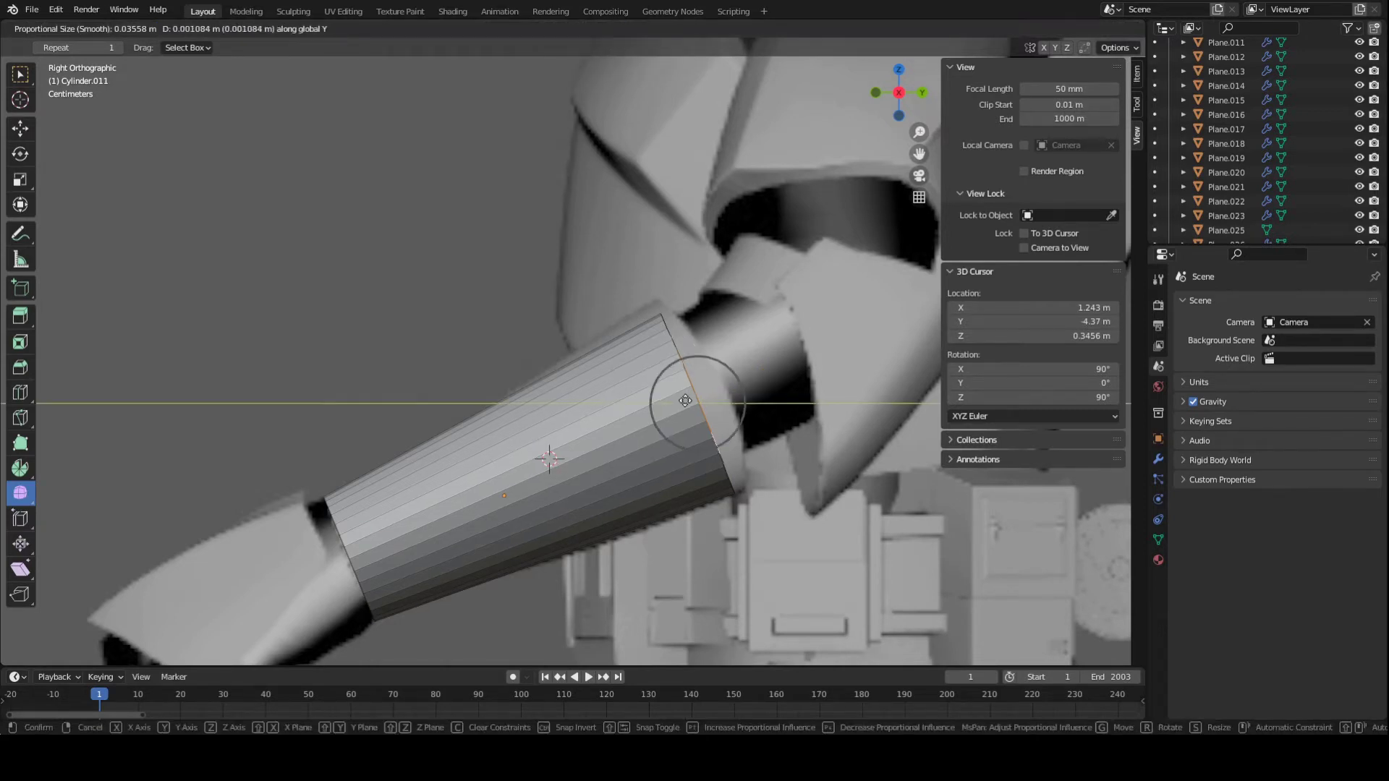
{"action": "right_click", "coordinate": [702, 393]}
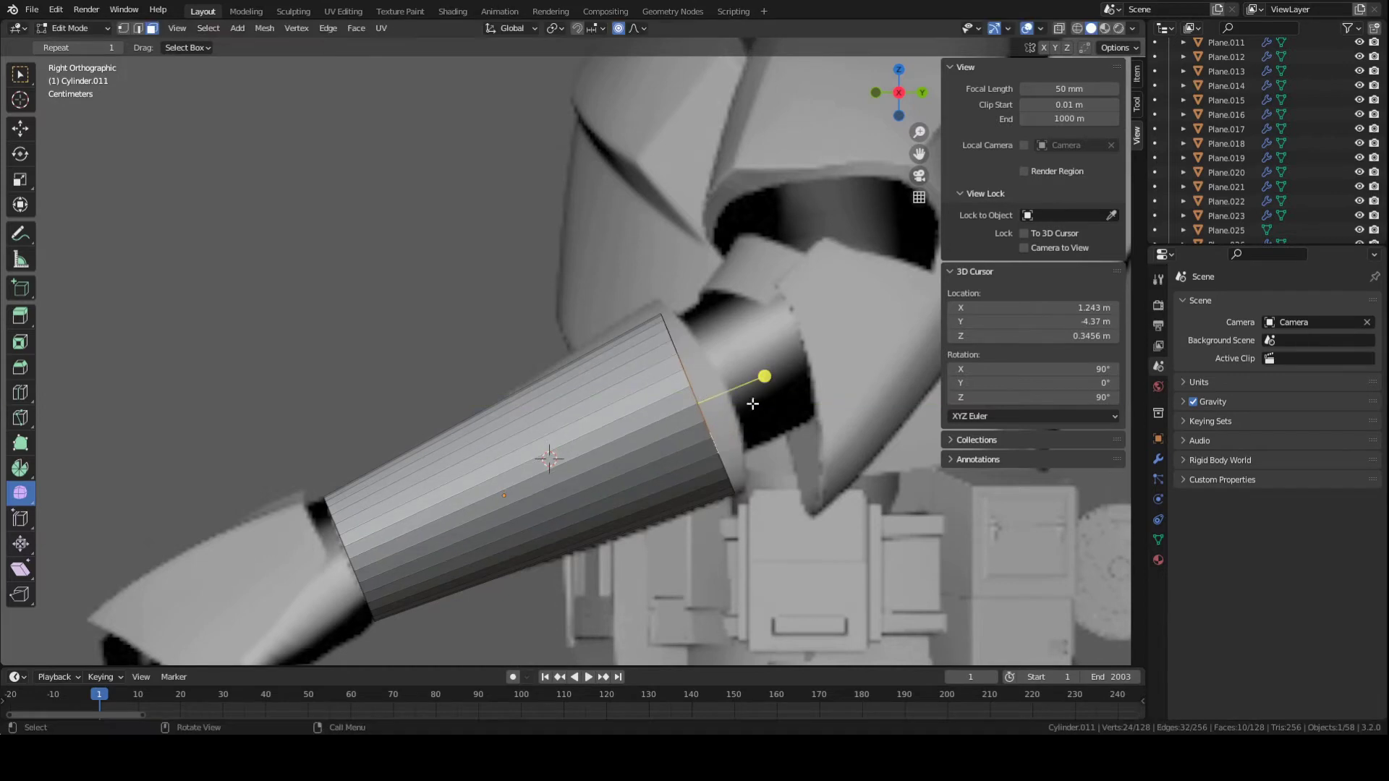
Move the selected rim faces about 0.028 m towards the elbow, using smooth proportional falloff with a size of about 0.12 m.
{"action": "key", "text": "g"}
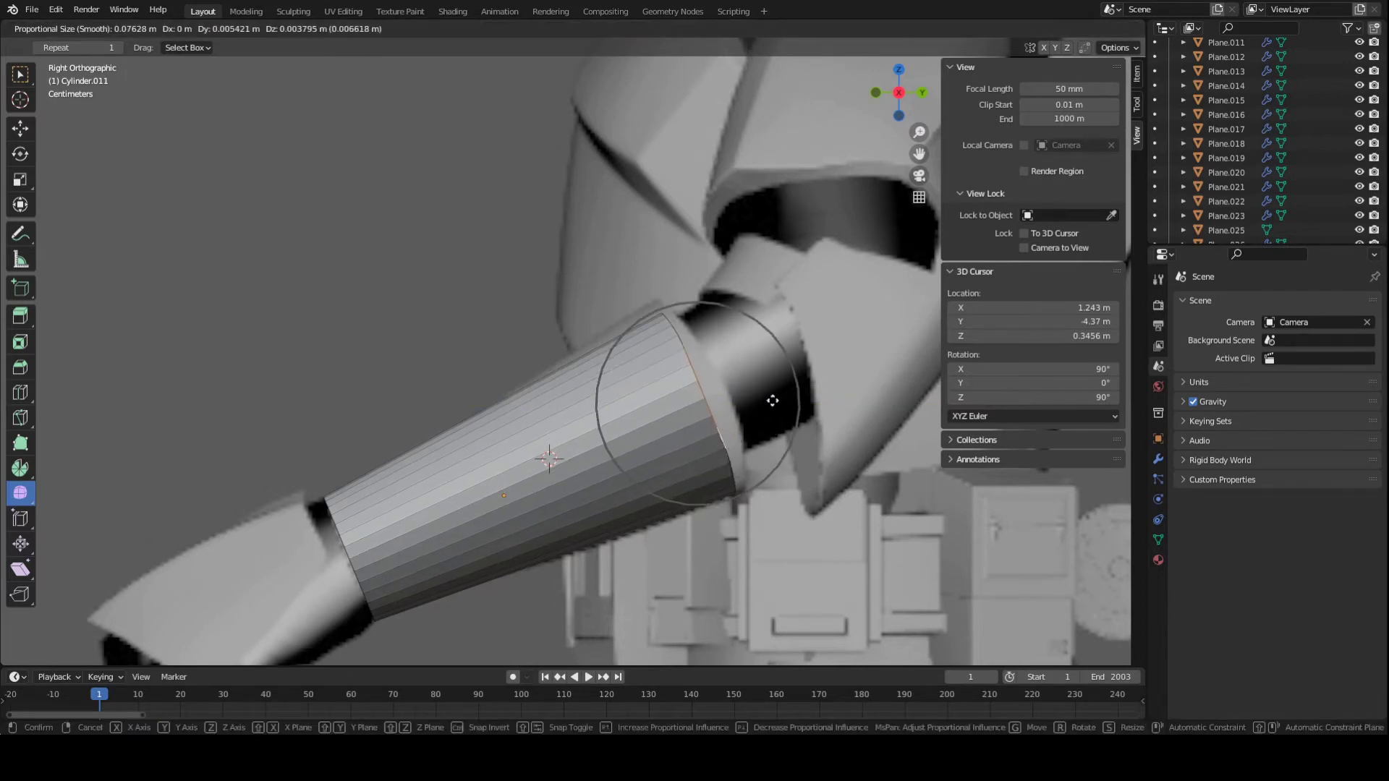
{"action": "scroll", "coordinate": [773, 397], "scroll_direction": "down", "scroll_amount": 4}
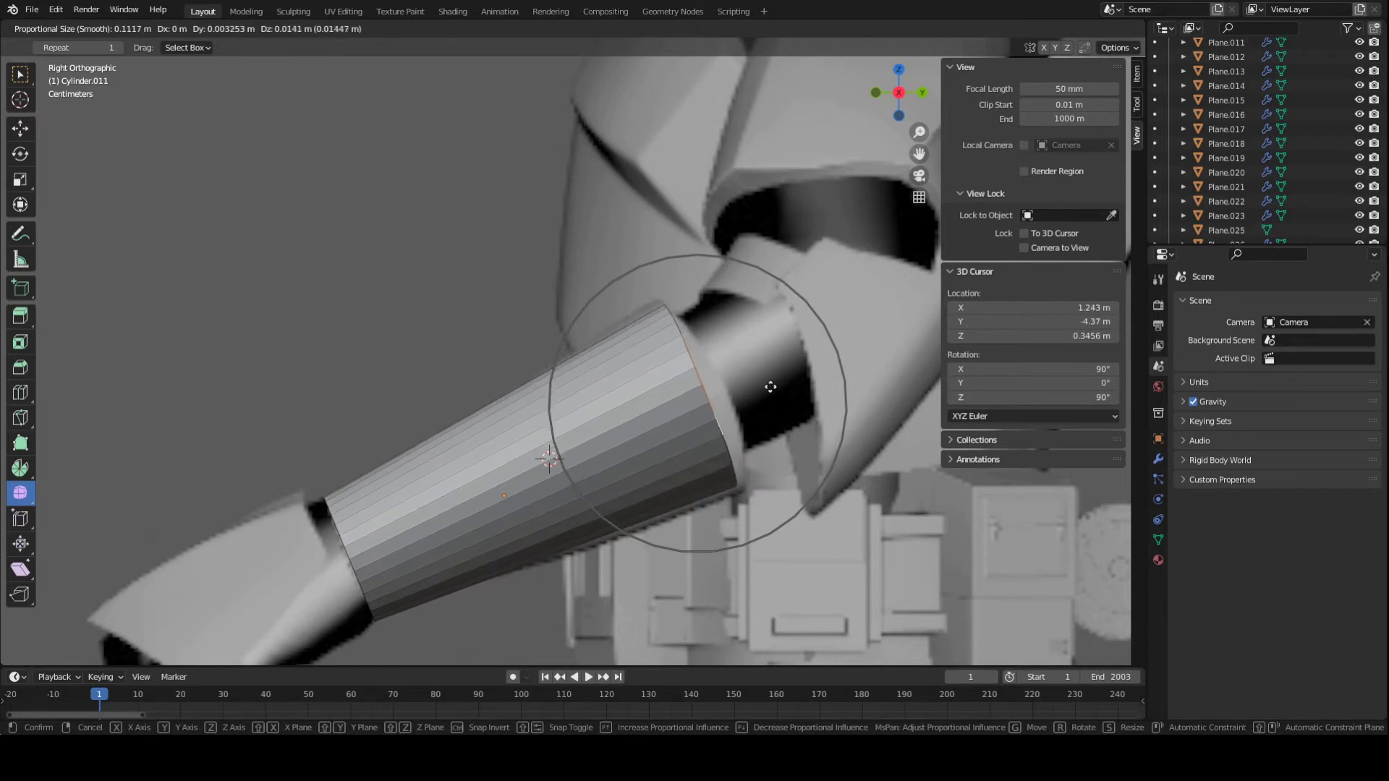
{"action": "scroll", "coordinate": [785, 389], "scroll_direction": "up", "scroll_amount": 3}
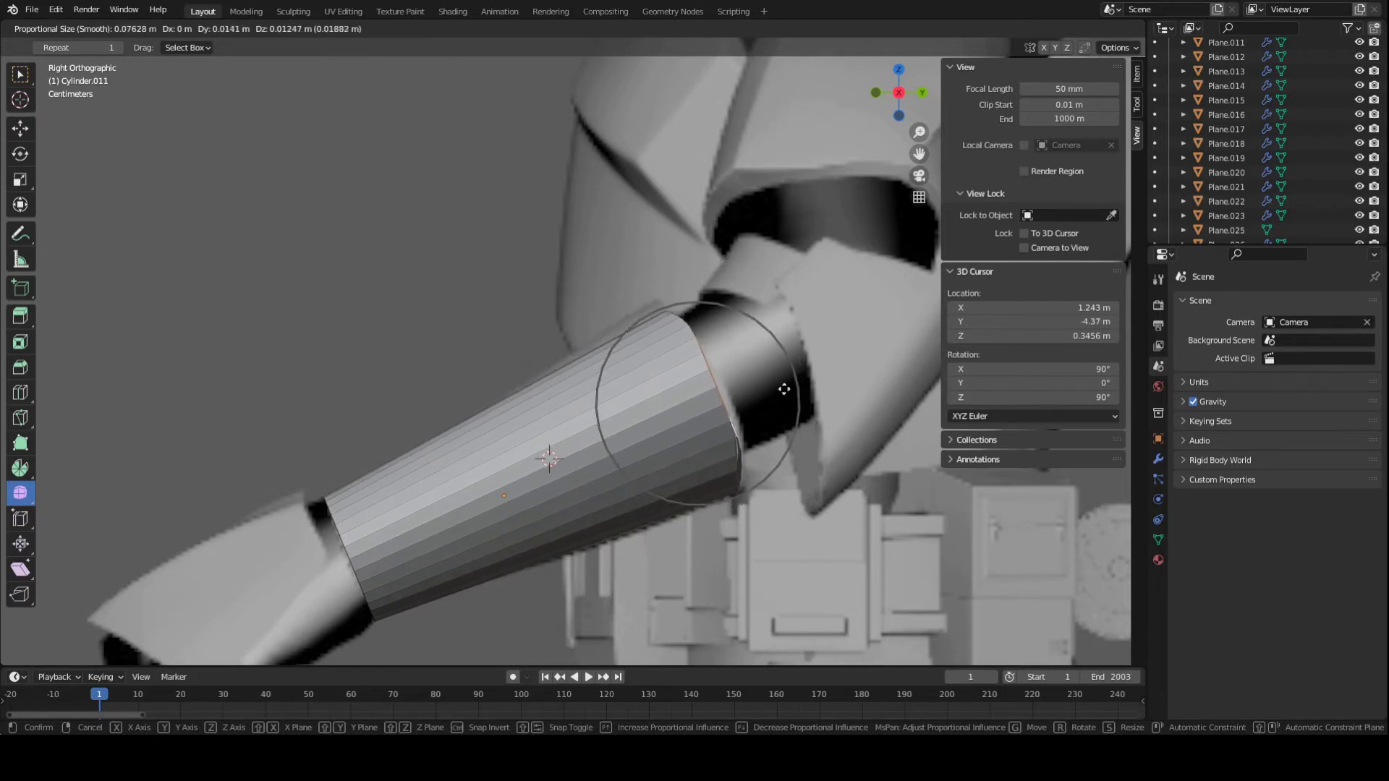
{"action": "scroll", "coordinate": [785, 390], "scroll_direction": "down", "scroll_amount": 2}
{"action": "scroll", "coordinate": [788, 390], "scroll_direction": "down", "scroll_amount": 2}
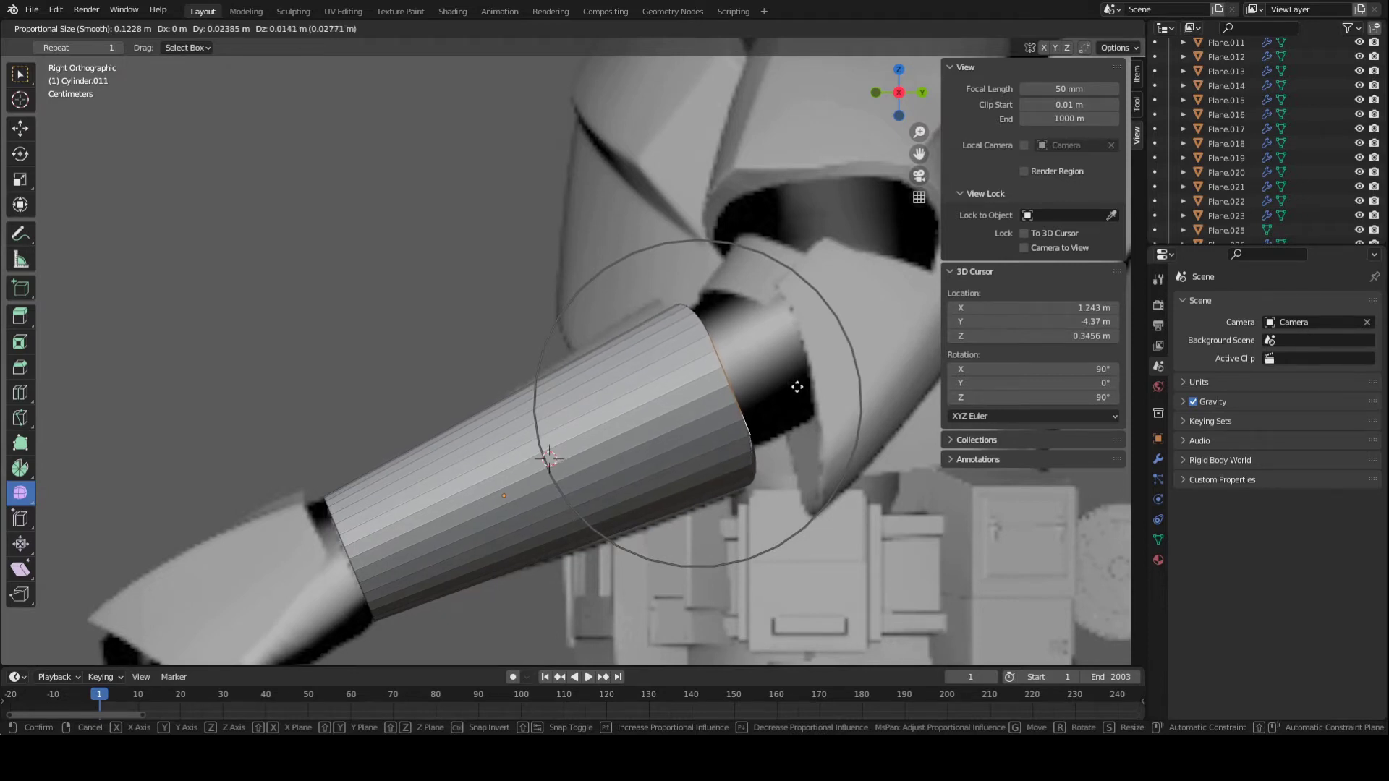
{"action": "left_click", "coordinate": [797, 386]}
In wireframe display, select the vertices at the wide rim's upper corner and move them about 0.01 m back to the reference outline.
{"action": "middle_click_drag", "start_coordinate": [778, 379], "coordinate": [753, 403], "text": "shift"}
{"action": "scroll", "coordinate": [722, 366], "scroll_direction": "up", "scroll_amount": 3}
{"action": "key", "text": "a"}
{"action": "key", "text": "alt+a"}
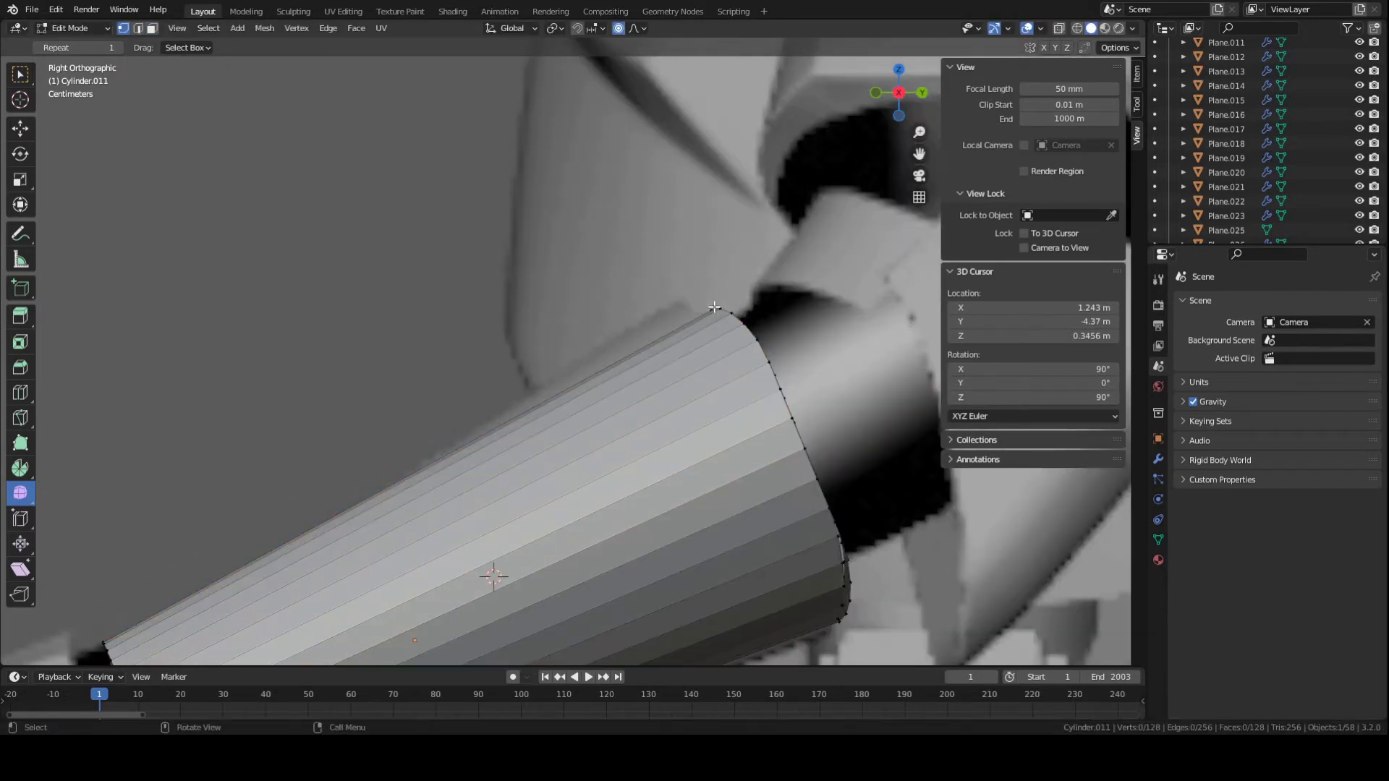
{"action": "key", "text": "z"}
{"action": "left_click", "coordinate": [591, 311]}
{"action": "key", "text": "c"}
{"action": "left_click_drag", "start_coordinate": [706, 304], "coordinate": [738, 325]}
{"action": "right_click", "coordinate": [739, 327]}
{"action": "key", "text": "g"}
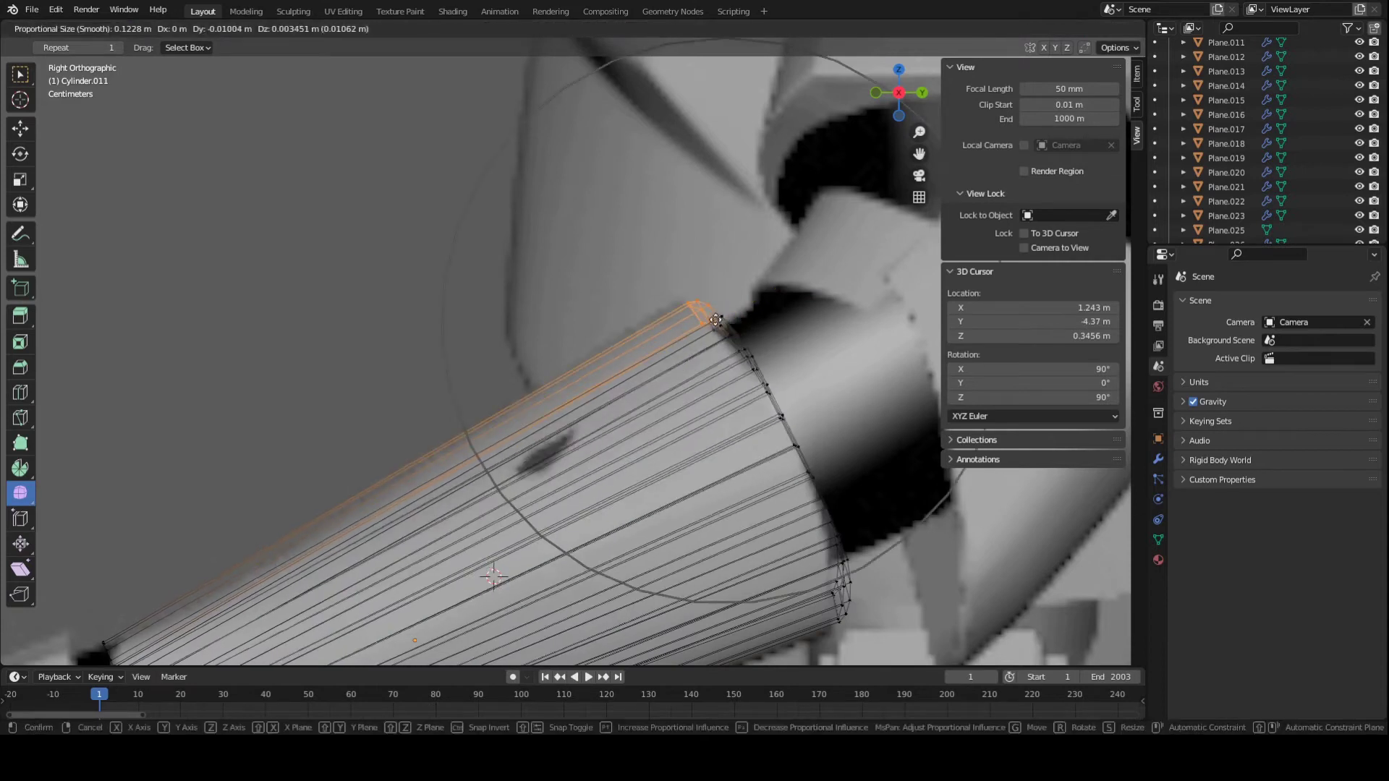
{"action": "left_click", "coordinate": [708, 317]}
Clear the vertex selection, keep the wireframe display and save the file.
{"action": "middle_click_drag", "start_coordinate": [753, 272], "coordinate": [715, 133], "text": "shift"}
{"action": "key", "text": "a"}
{"action": "key", "text": "alt+a"}
{"action": "key", "text": "c"}
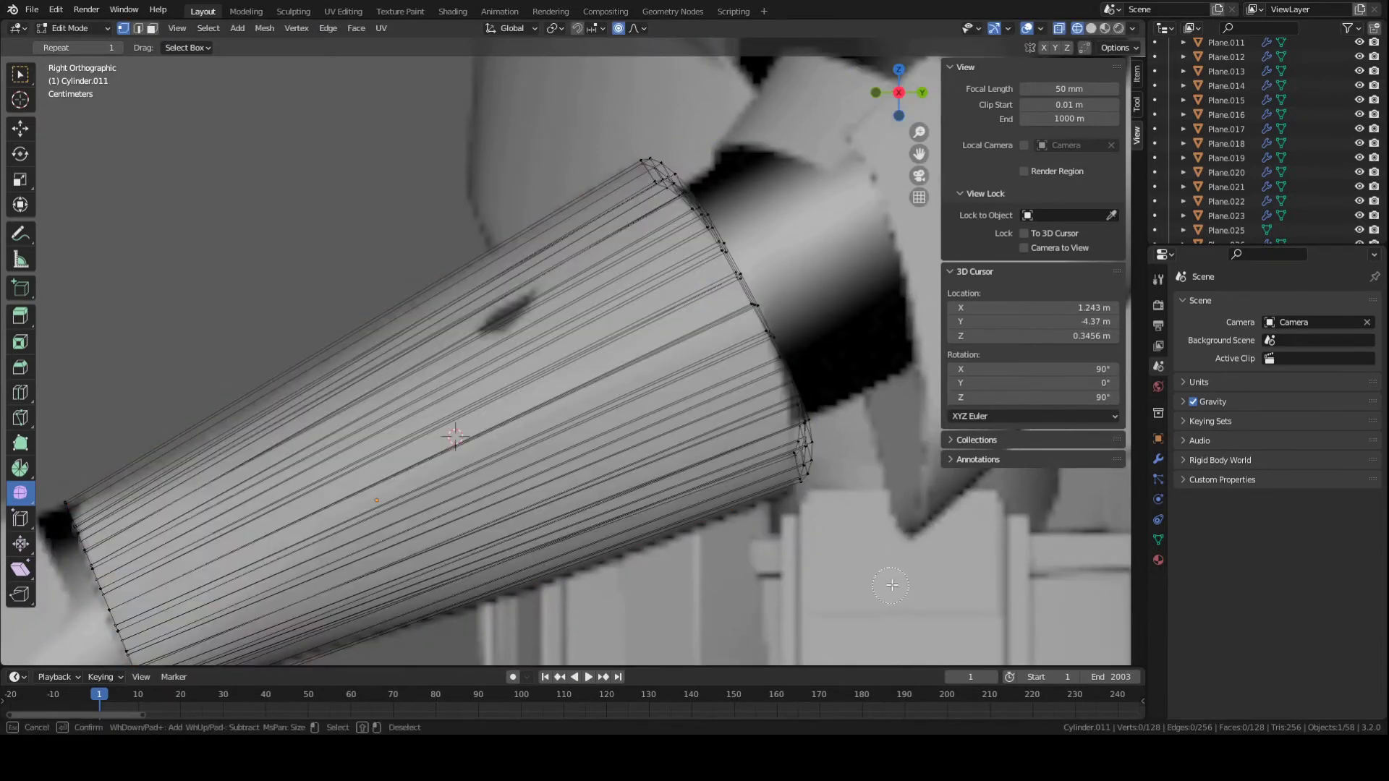
{"action": "key", "text": "Escape"}
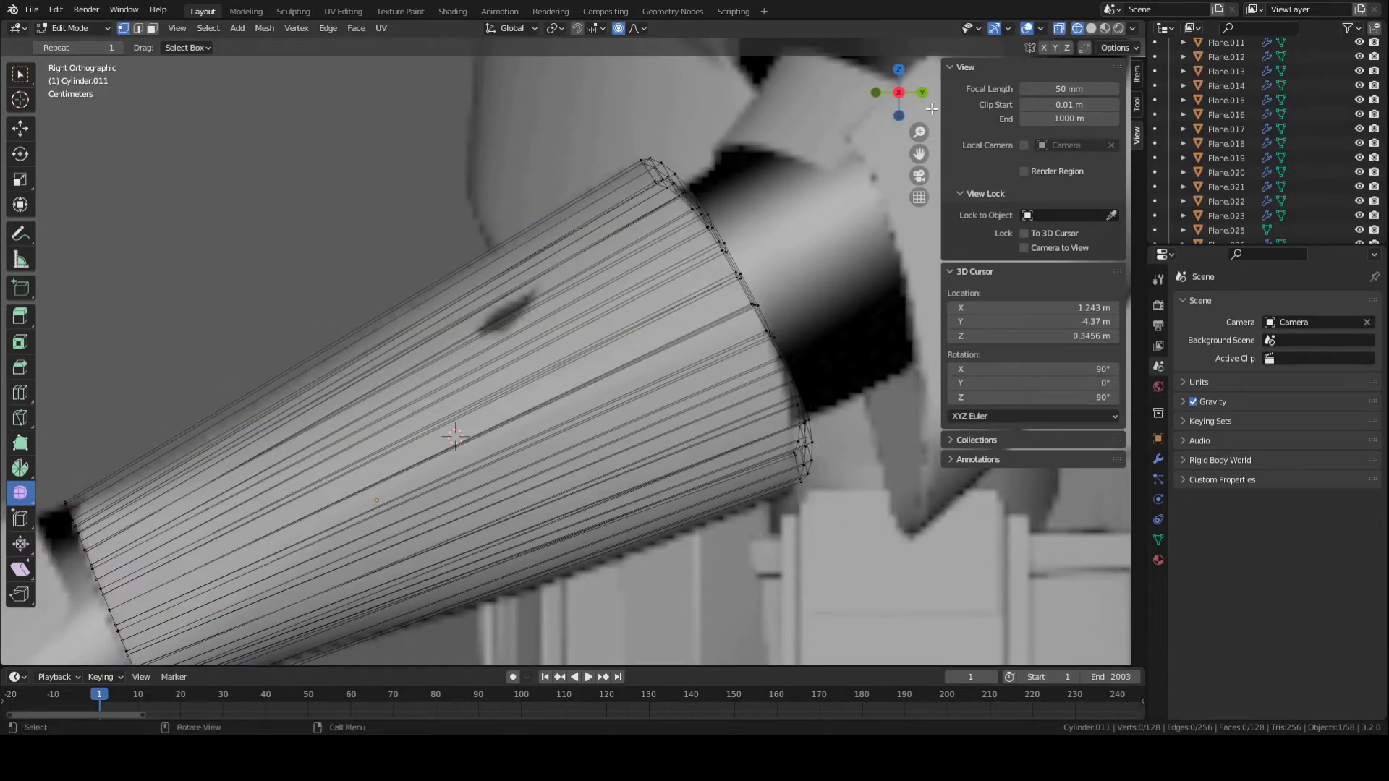
{"action": "key", "text": "z"}
{"action": "left_click", "coordinate": [582, 263]}
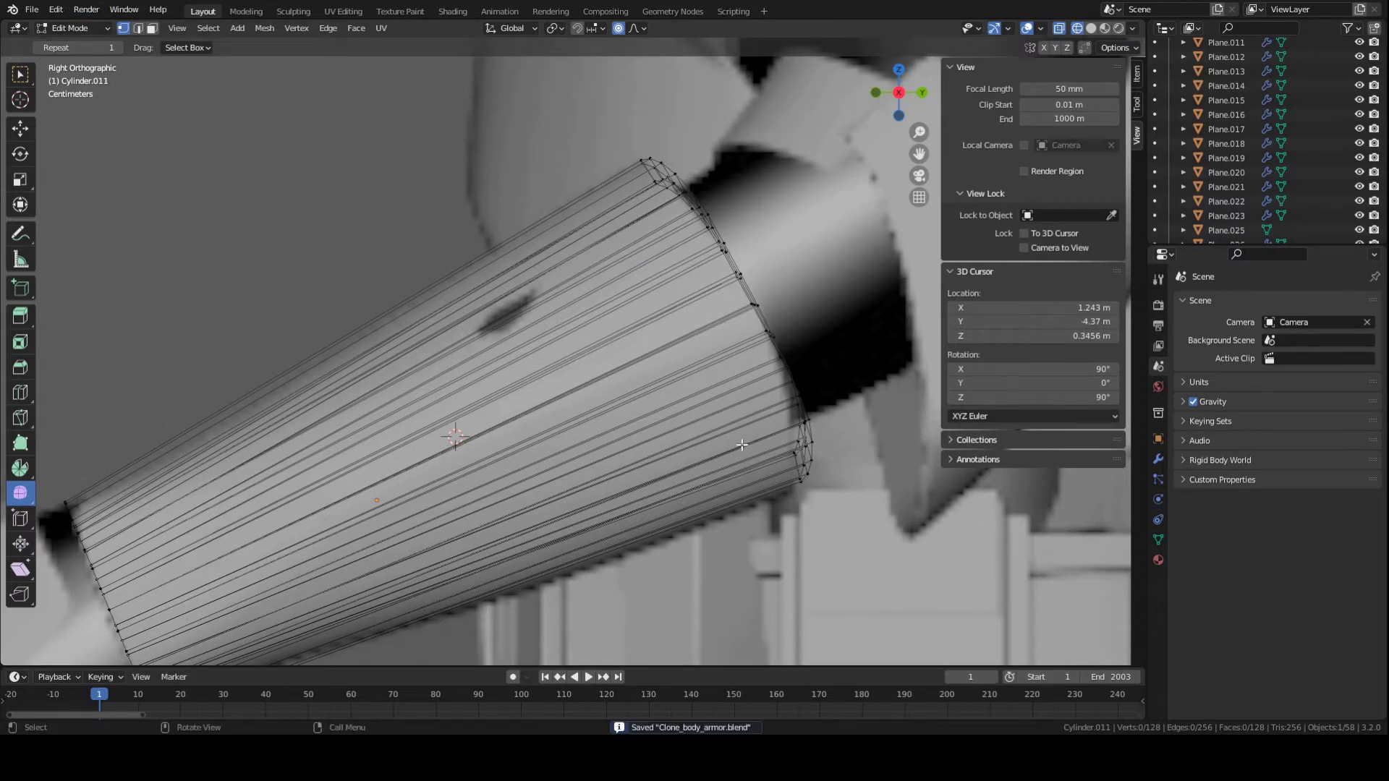
{"action": "key", "text": "c"}
{"action": "mouse_move", "coordinate": [803, 417]}
{"action": "left_mouse_down"}
{"action": "mouse_move", "coordinate": [798, 397]}
{"action": "mouse_move", "coordinate": [802, 471]}
{"action": "left_mouse_up"}
{"action": "key", "text": "Escape"}
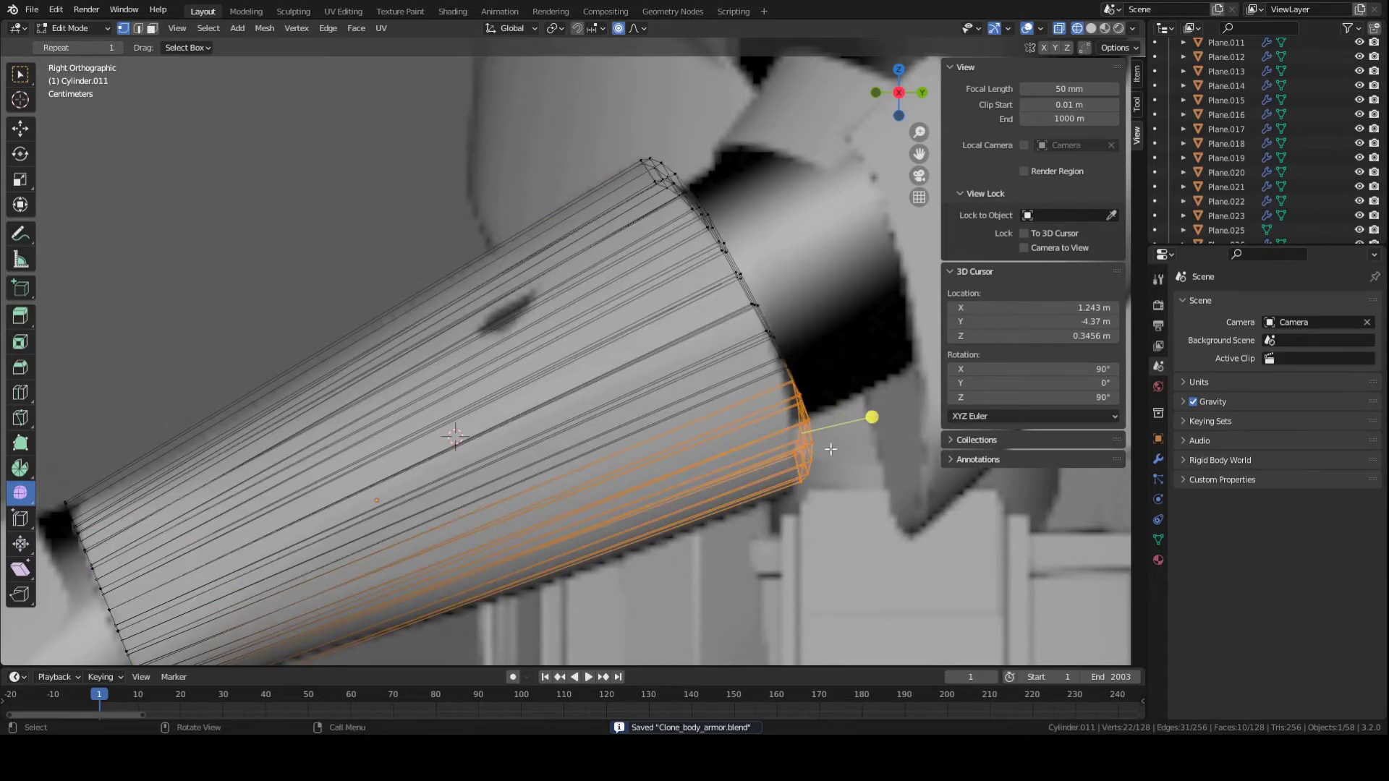
{"action": "key", "text": "g"}
{"action": "right_click", "coordinate": [821, 451]}
Select the vertices at the wide rim's lower corner, rotate them slightly and move them down towards the wrist to match the reference.
{"action": "key", "text": "alt+a"}
{"action": "key", "text": "c"}
{"action": "left_click_drag", "start_coordinate": [810, 489], "coordinate": [801, 455]}
{"action": "key", "text": "Escape"}
{"action": "key", "text": "r"}
{"action": "left_click", "coordinate": [862, 512]}
{"action": "key", "text": "g"}
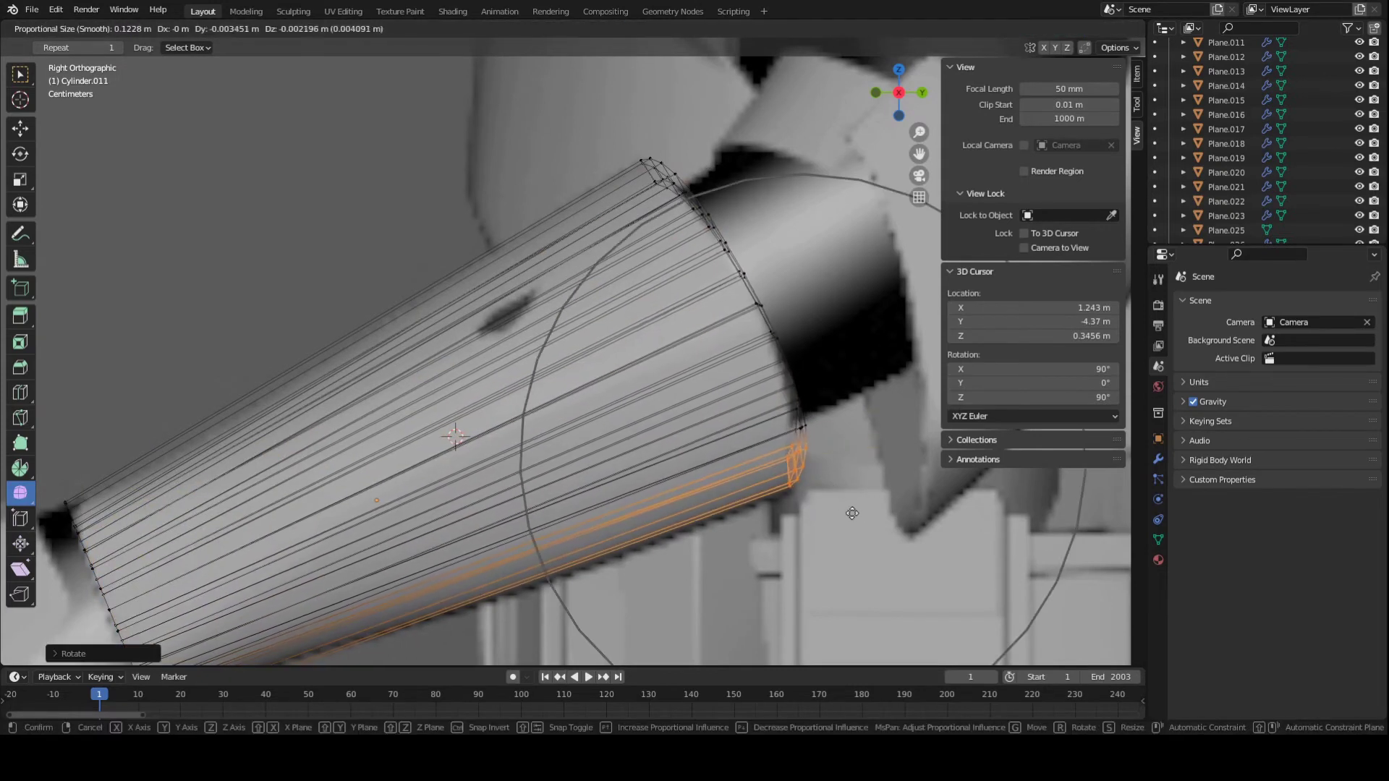
{"action": "left_click", "coordinate": [848, 518]}
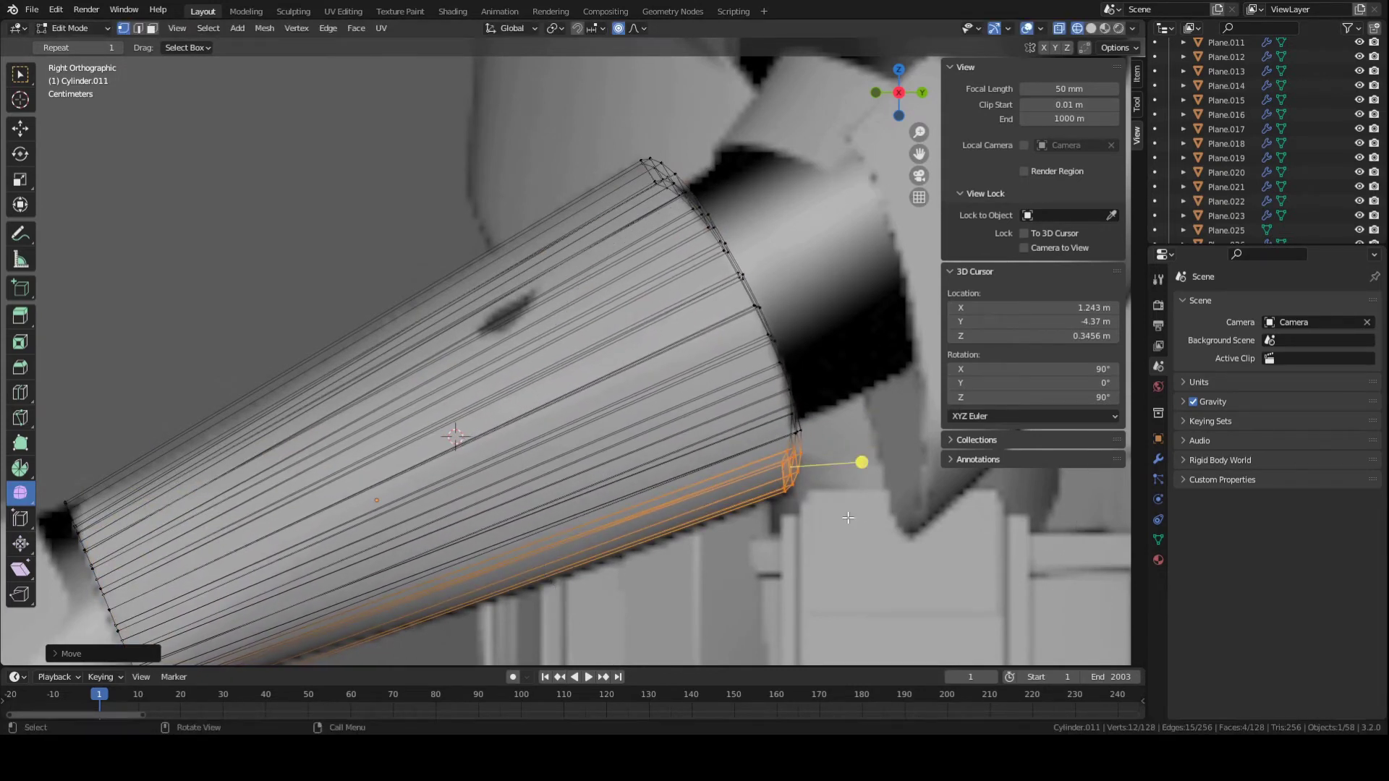
Show the wide rim in the front orthographic view with nothing selected.
{"action": "scroll", "coordinate": [848, 518], "scroll_direction": "down", "scroll_amount": 4}
{"action": "key", "text": "KP_1"}
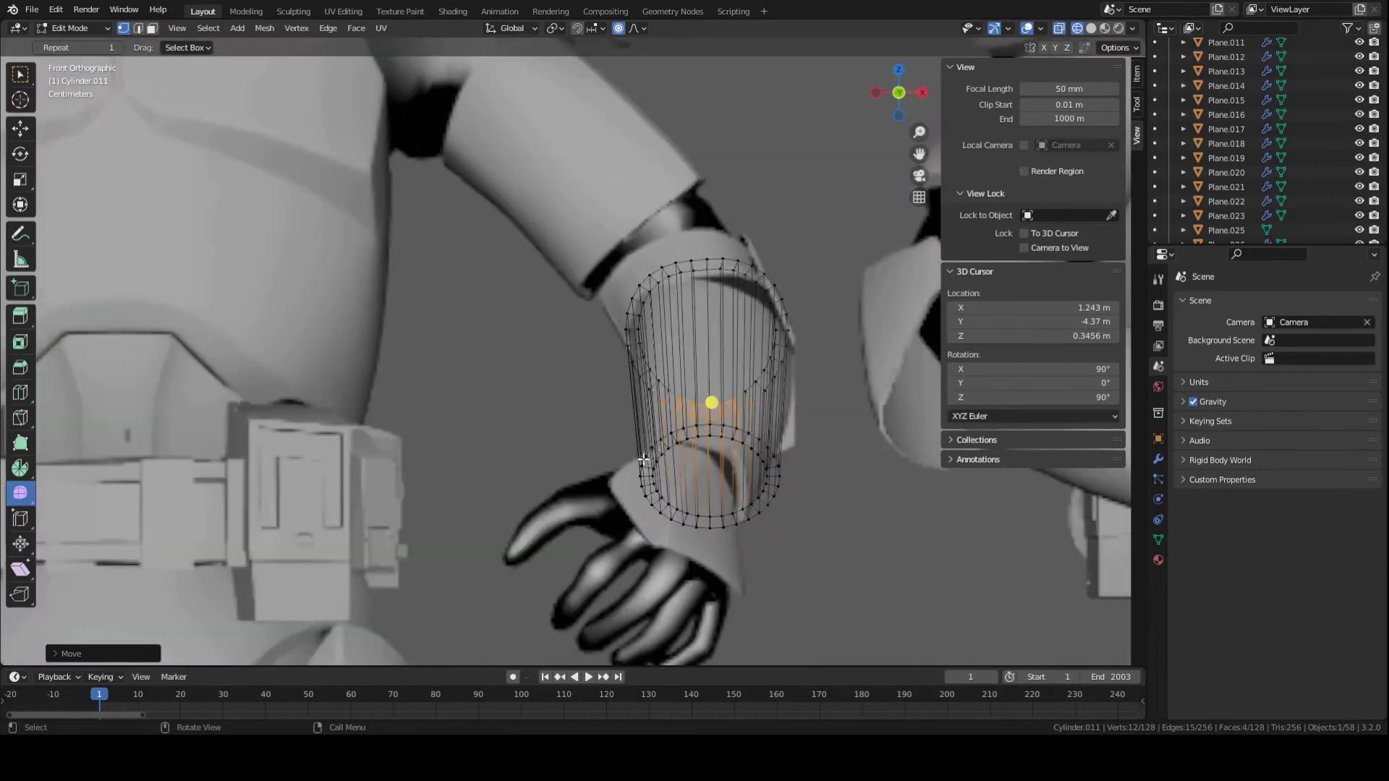
{"action": "scroll", "coordinate": [664, 372], "scroll_direction": "up", "scroll_amount": 5}
{"action": "key", "text": "alt+a"}
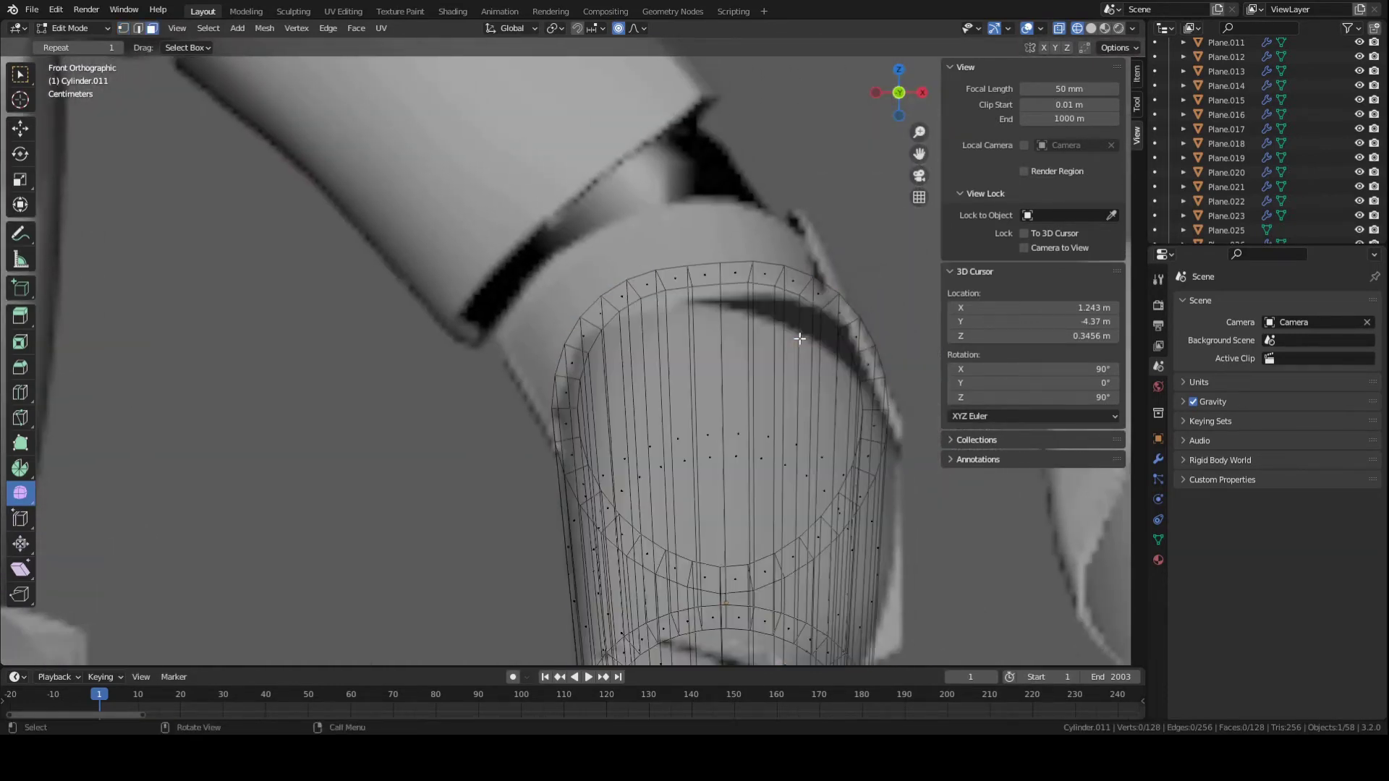
{"action": "key", "text": "3"}
{"action": "middle_click_drag", "start_coordinate": [871, 317], "coordinate": [692, 276], "text": "shift"}
{"action": "left_click", "coordinate": [586, 248], "text": "shift"}
{"action": "left_click", "coordinate": [562, 242], "text": "shift"}
{"action": "key", "text": "g"}
{"action": "scroll", "coordinate": [687, 293], "scroll_direction": "up", "scroll_amount": 6}
{"action": "scroll", "coordinate": [686, 293], "scroll_direction": "down", "scroll_amount": 1}
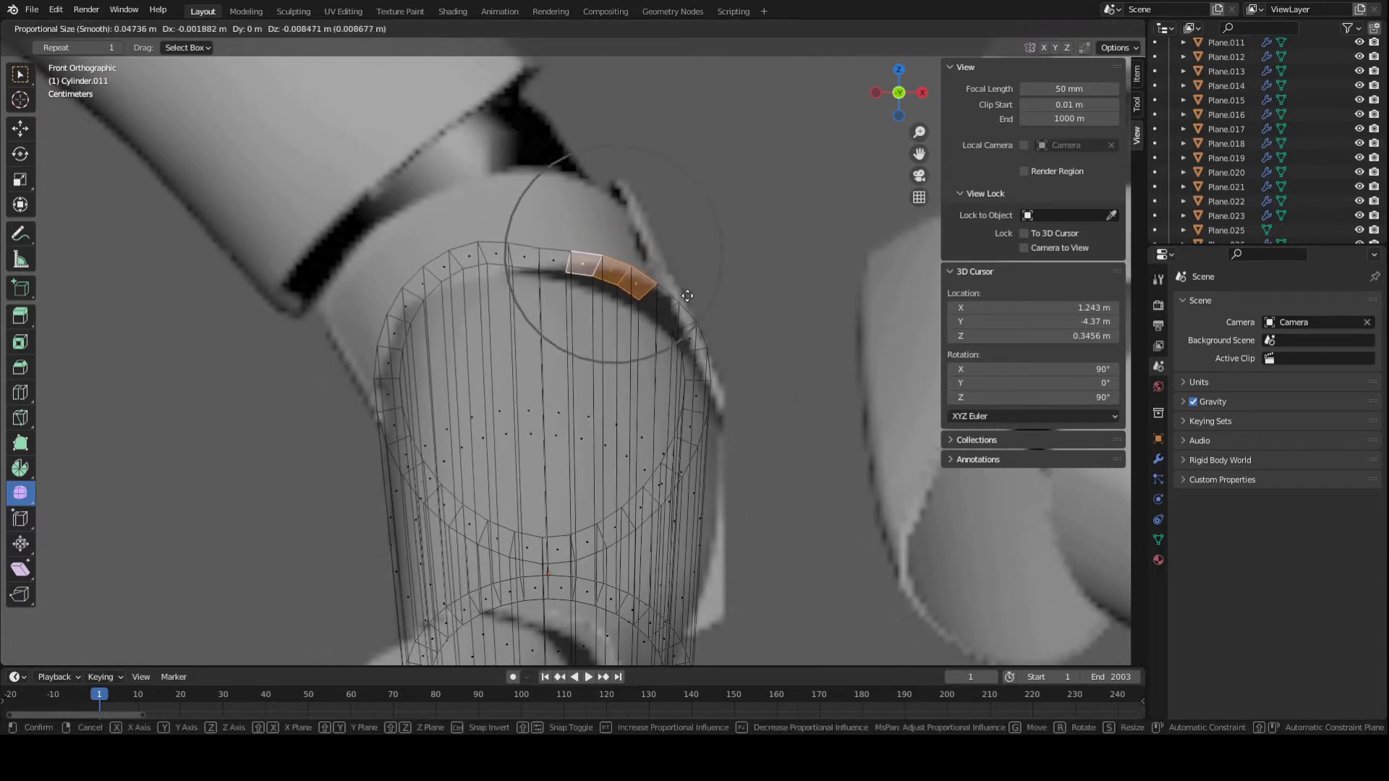
{"action": "scroll", "coordinate": [681, 322], "scroll_direction": "down", "scroll_amount": 1}
{"action": "scroll", "coordinate": [681, 323], "scroll_direction": "down", "scroll_amount": 4}
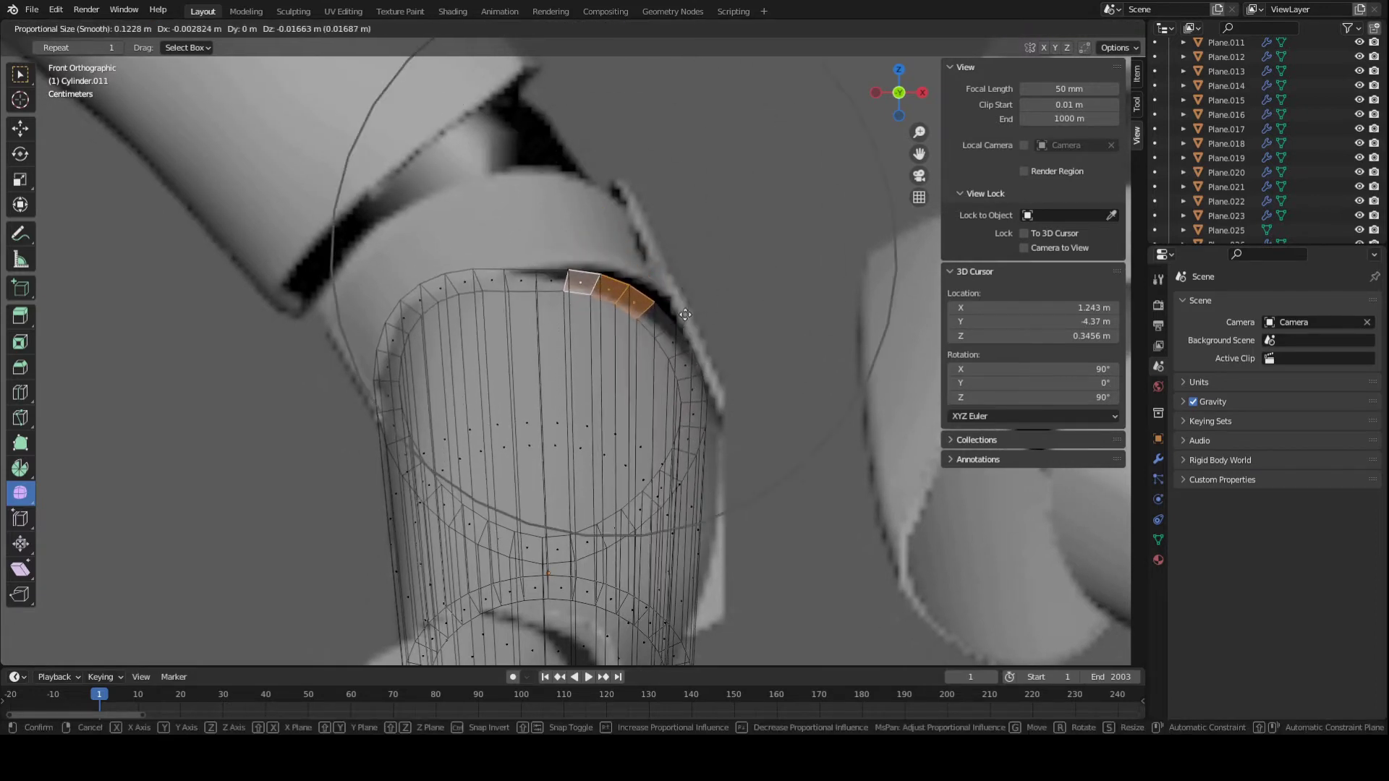
{"action": "right_click", "coordinate": [678, 318]}
Select the vertices on the wide rim's upper outer side and move them down about 0.022 m with proportional falloff.
{"action": "key", "text": "1"}
{"action": "key", "text": "a"}
{"action": "key", "text": "a"}
{"action": "key", "text": "c"}
{"action": "mouse_move", "coordinate": [577, 232]}
{"action": "left_mouse_down"}
{"action": "mouse_move", "coordinate": [631, 275]}
{"action": "mouse_move", "coordinate": [646, 250]}
{"action": "left_mouse_up"}
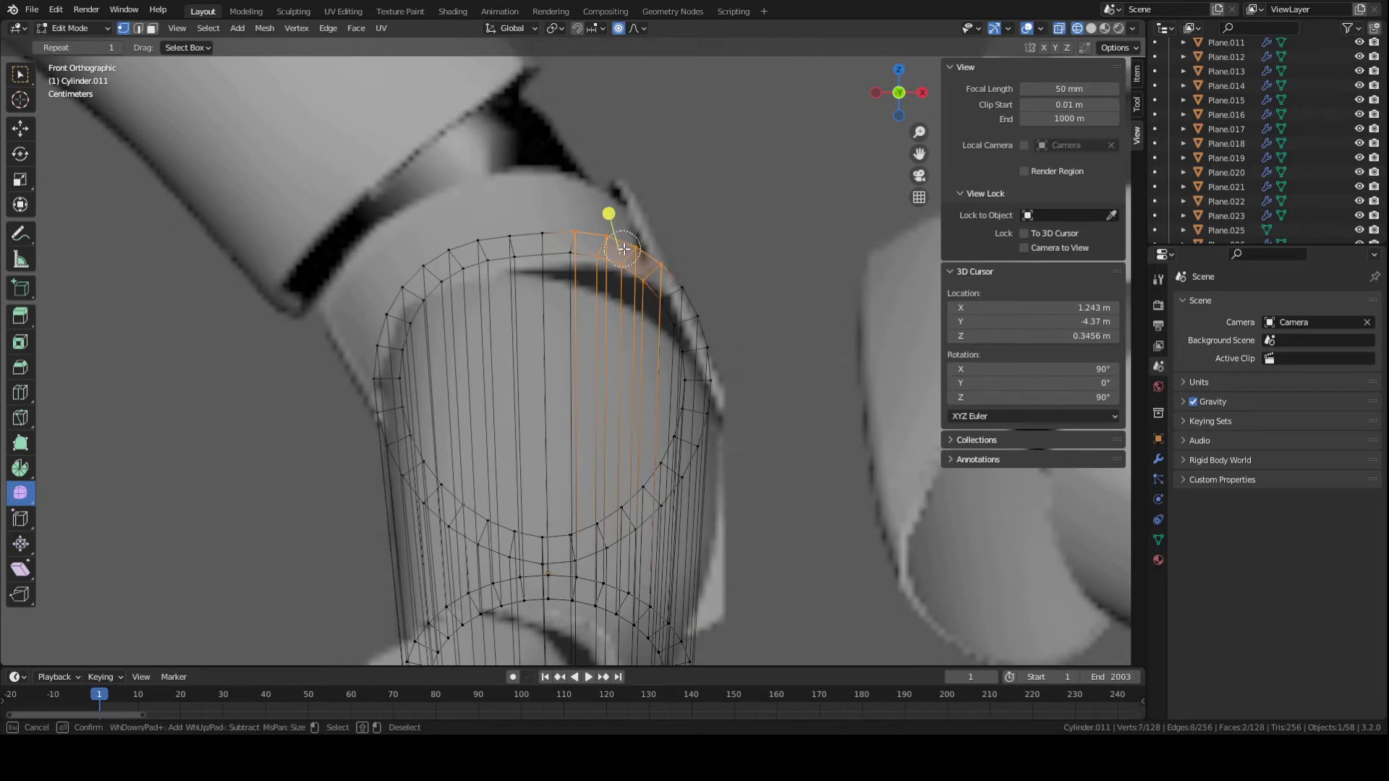
{"action": "right_click", "coordinate": [650, 295]}
{"action": "key", "text": "g"}
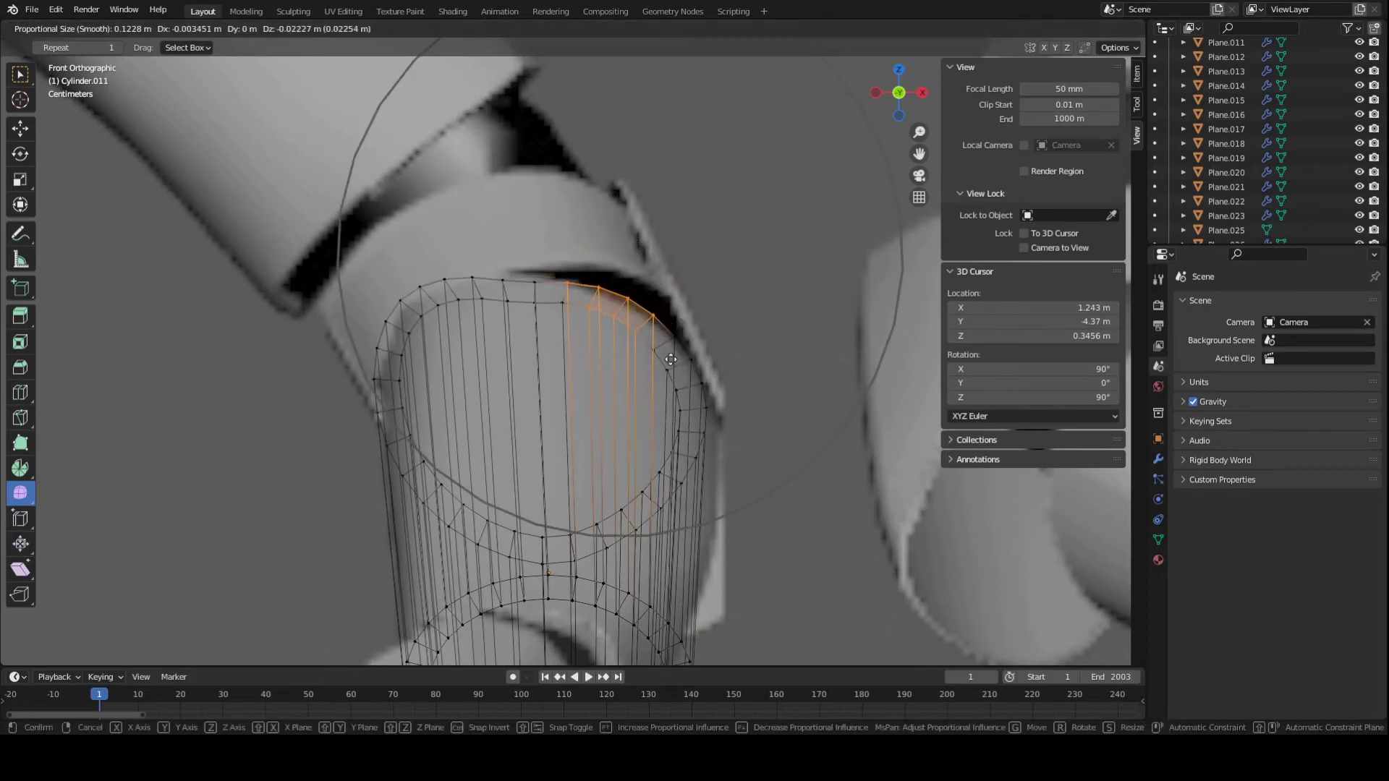
{"action": "left_click", "coordinate": [468, 315]}
Select the vertices on the wide rim's upper inner side and move them slightly down with a reduced proportional falloff.
{"action": "key", "text": "a"}
{"action": "key", "text": "alt+a"}
{"action": "key", "text": "c"}
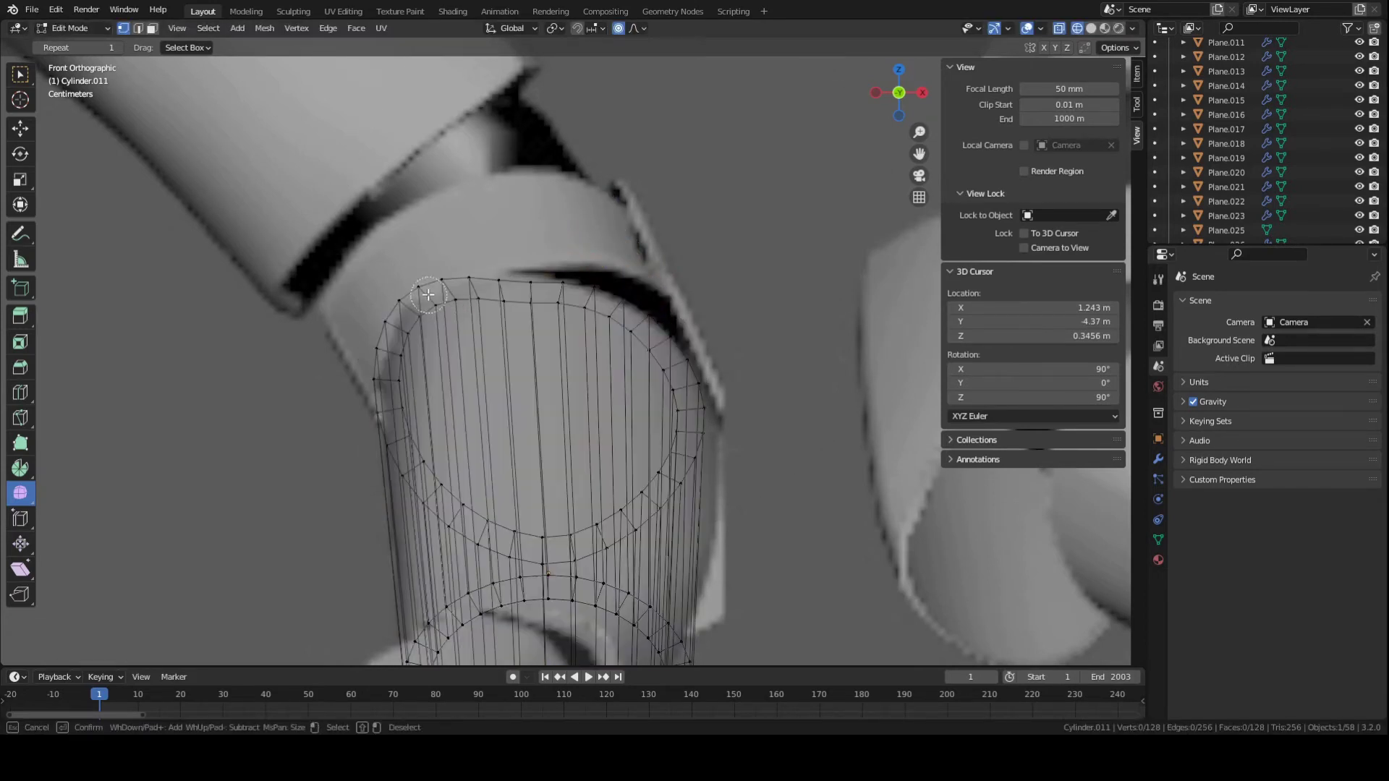
{"action": "left_click_drag", "start_coordinate": [394, 313], "coordinate": [423, 299]}
{"action": "key", "text": "Escape"}
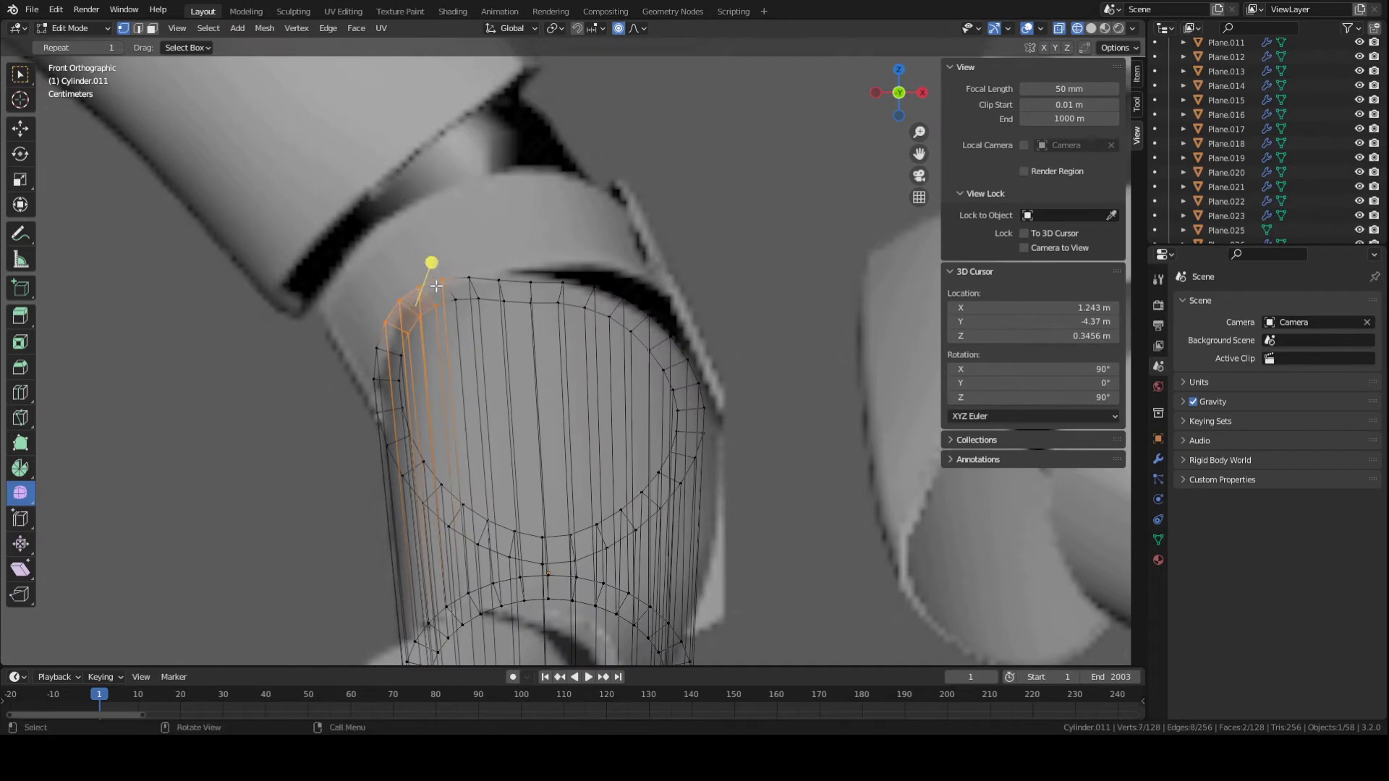
{"action": "key", "text": "g"}
{"action": "scroll", "coordinate": [434, 299], "scroll_direction": "up", "scroll_amount": 8}
{"action": "left_click", "coordinate": [440, 300]}
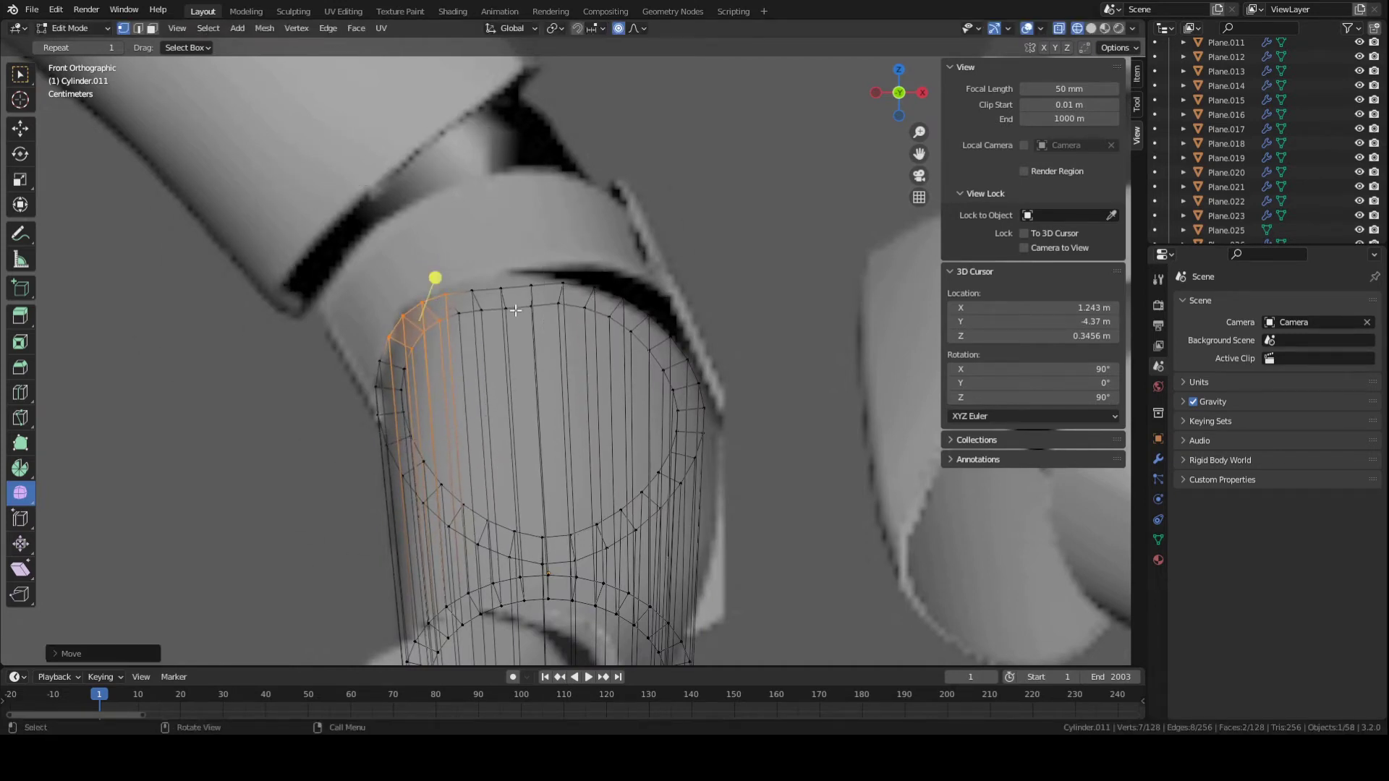
Select the vertices at the middle of the wide rim's upper edge and raise them slightly with a proportional size of about 0.039 m.
{"action": "key", "text": "alt+a"}
{"action": "key", "text": "c"}
{"action": "left_click", "coordinate": [504, 299]}
{"action": "key", "text": "Escape"}
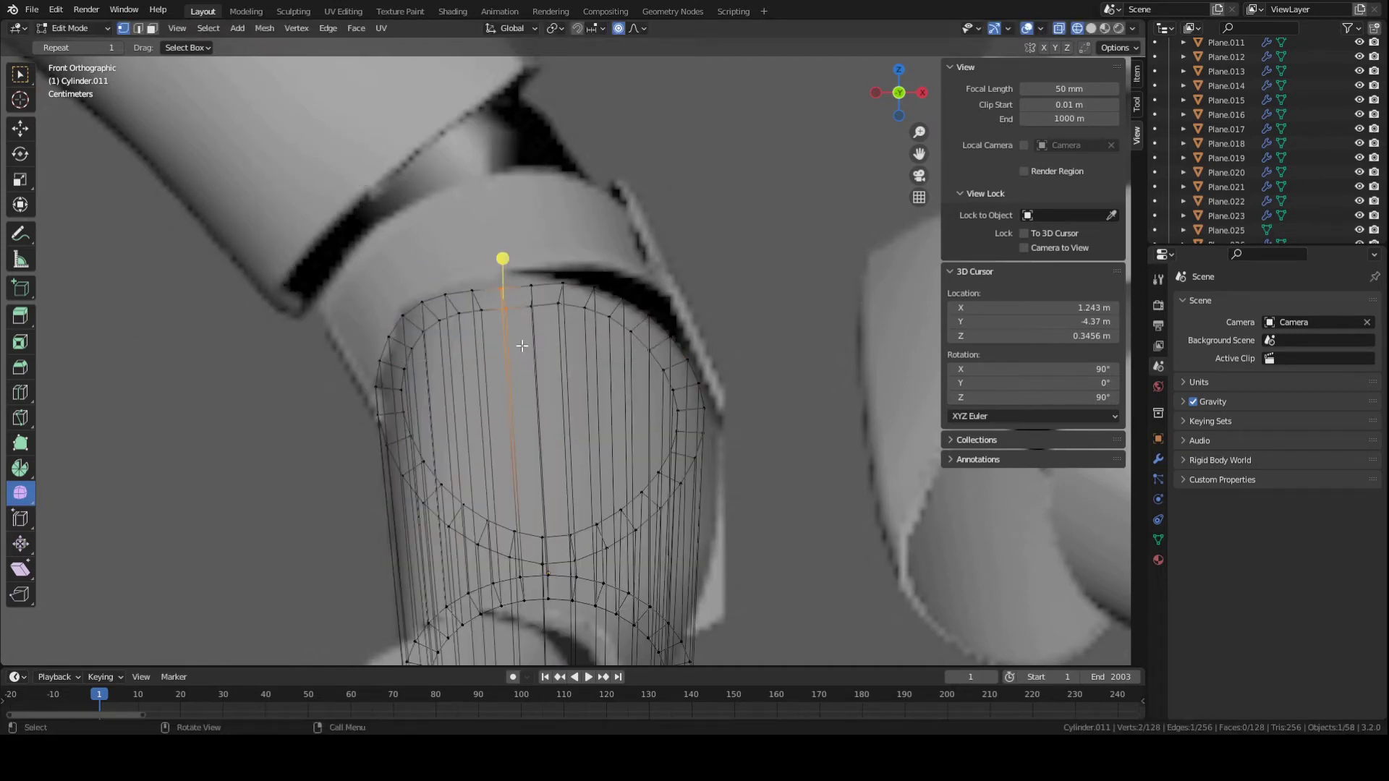
{"action": "key", "text": "g"}
{"action": "left_click", "coordinate": [521, 331]}
{"action": "key", "text": "g"}
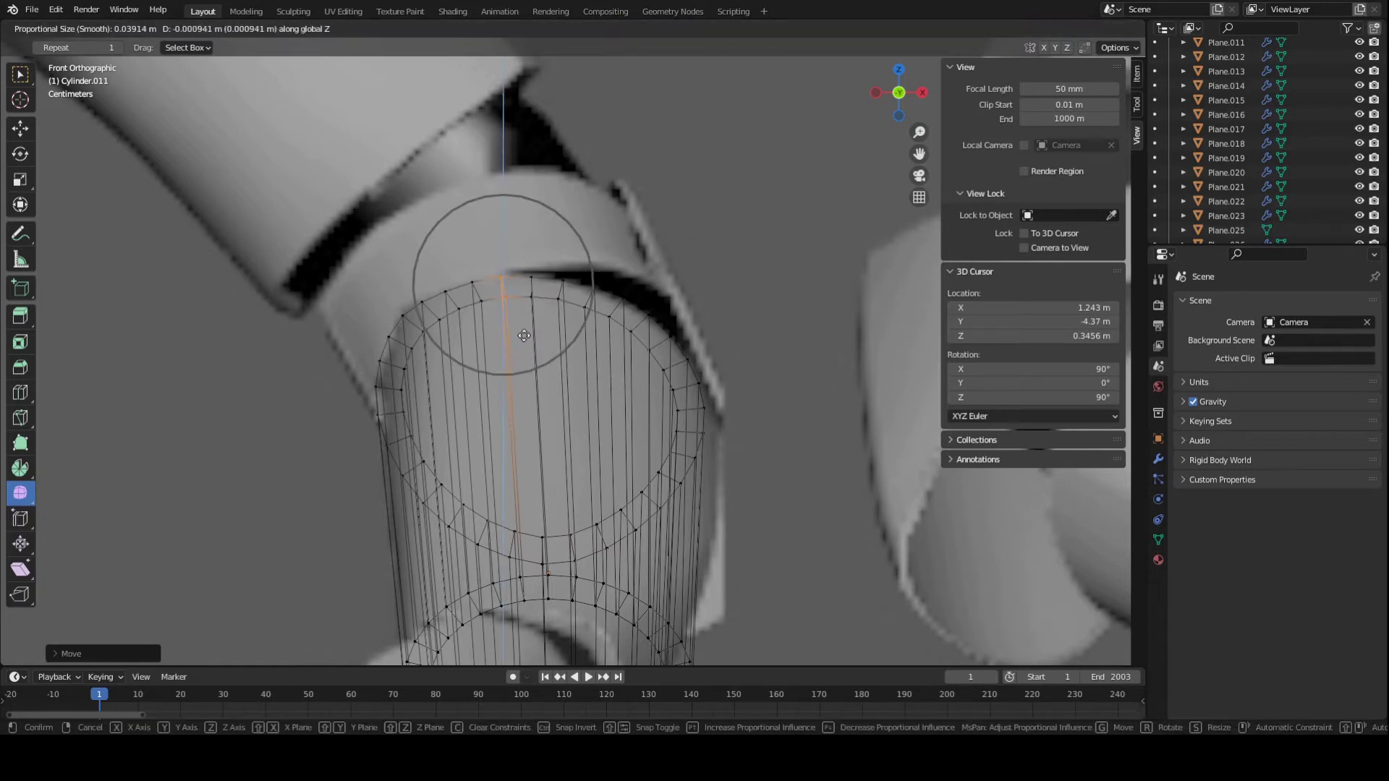
{"action": "key", "text": "Escape"}
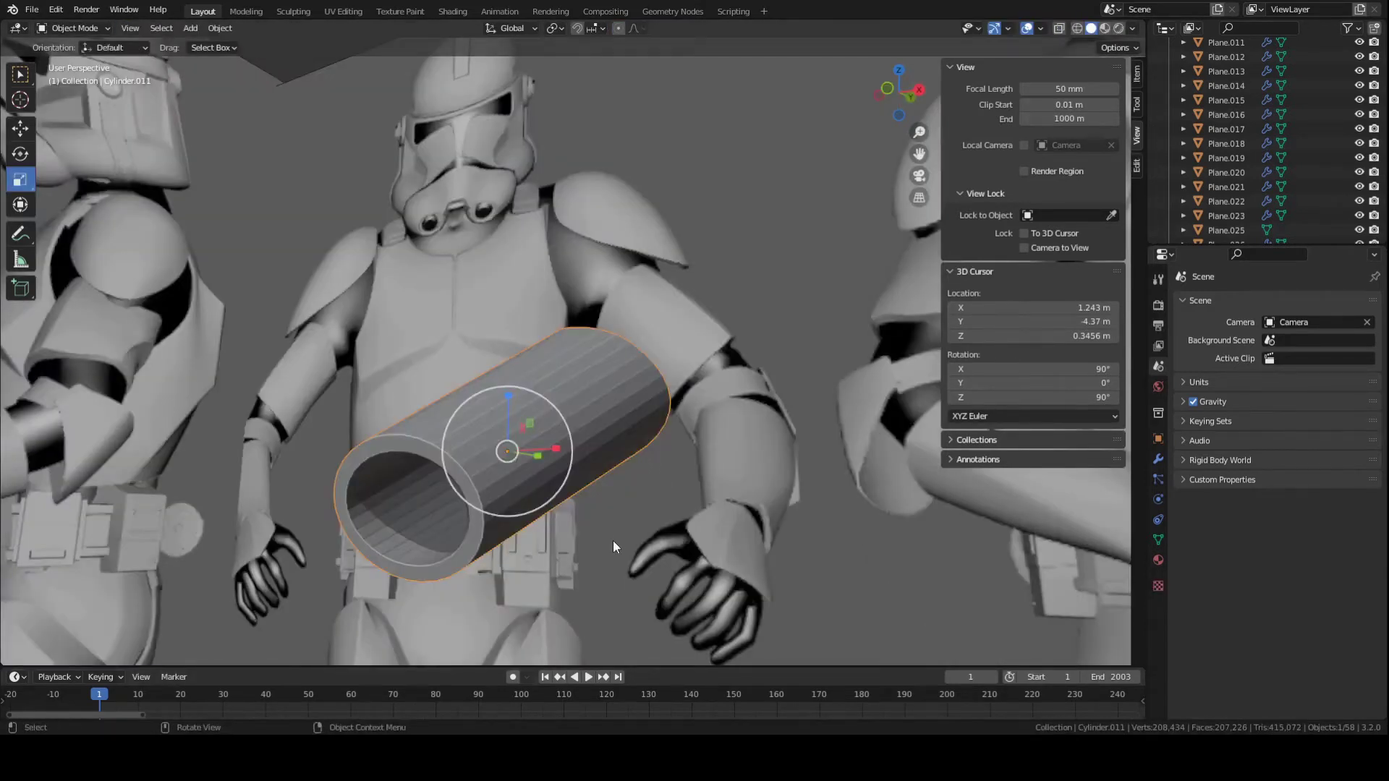
Compare the tube with the reference forearm from the front and side, shifting it aside temporarily and undoing that move.
{"action": "key", "text": "KP_1"}
{"action": "scroll", "coordinate": [630, 537], "scroll_direction": "up", "scroll_amount": 3}
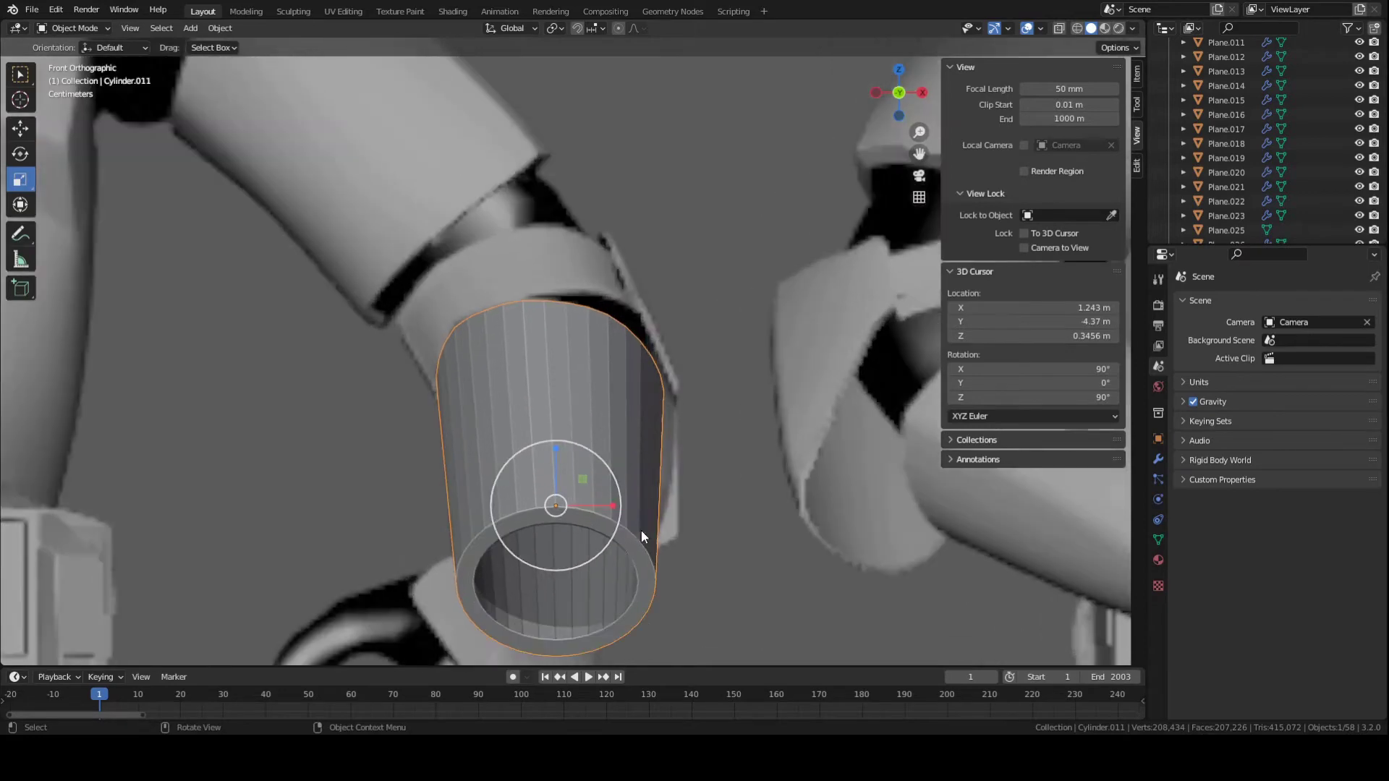
{"action": "middle_click_drag", "start_coordinate": [671, 528], "coordinate": [622, 413]}
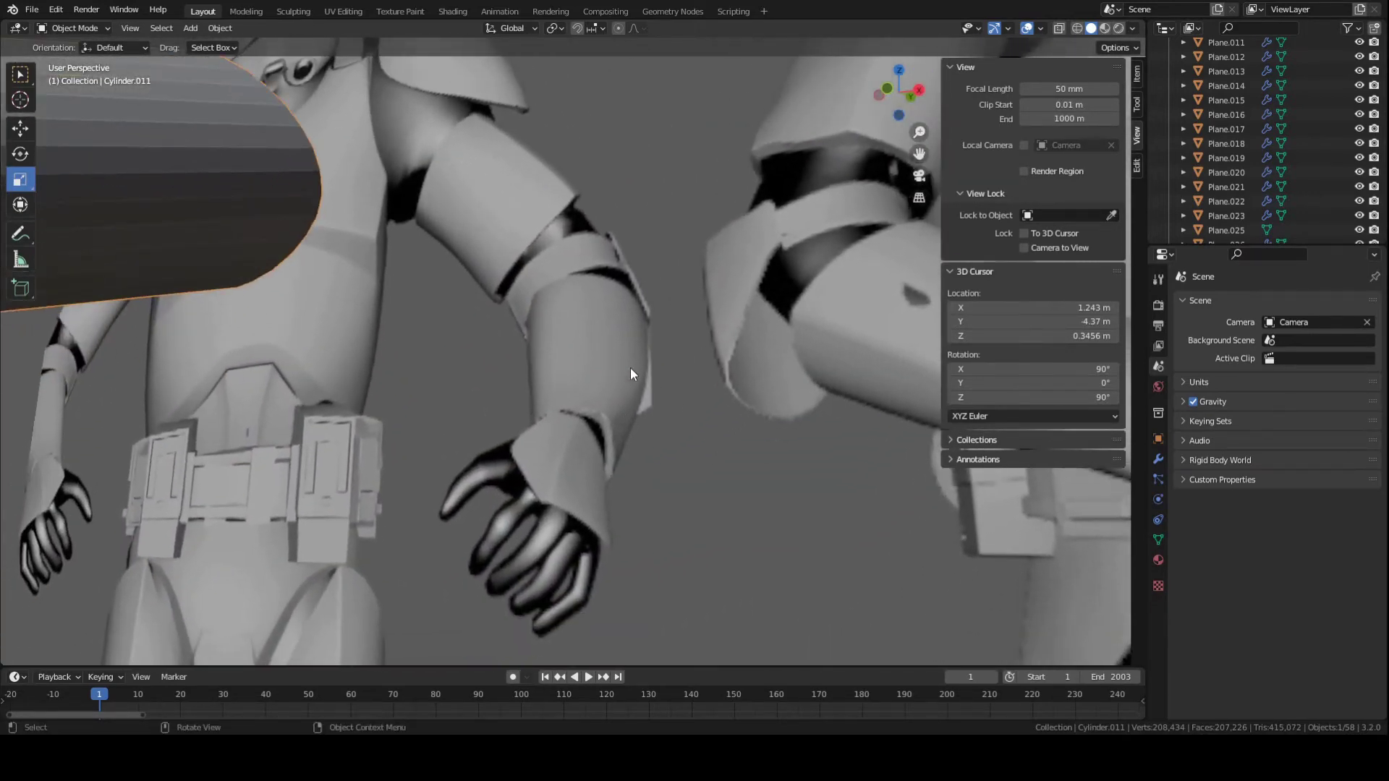
{"action": "key", "text": "KP_3"}
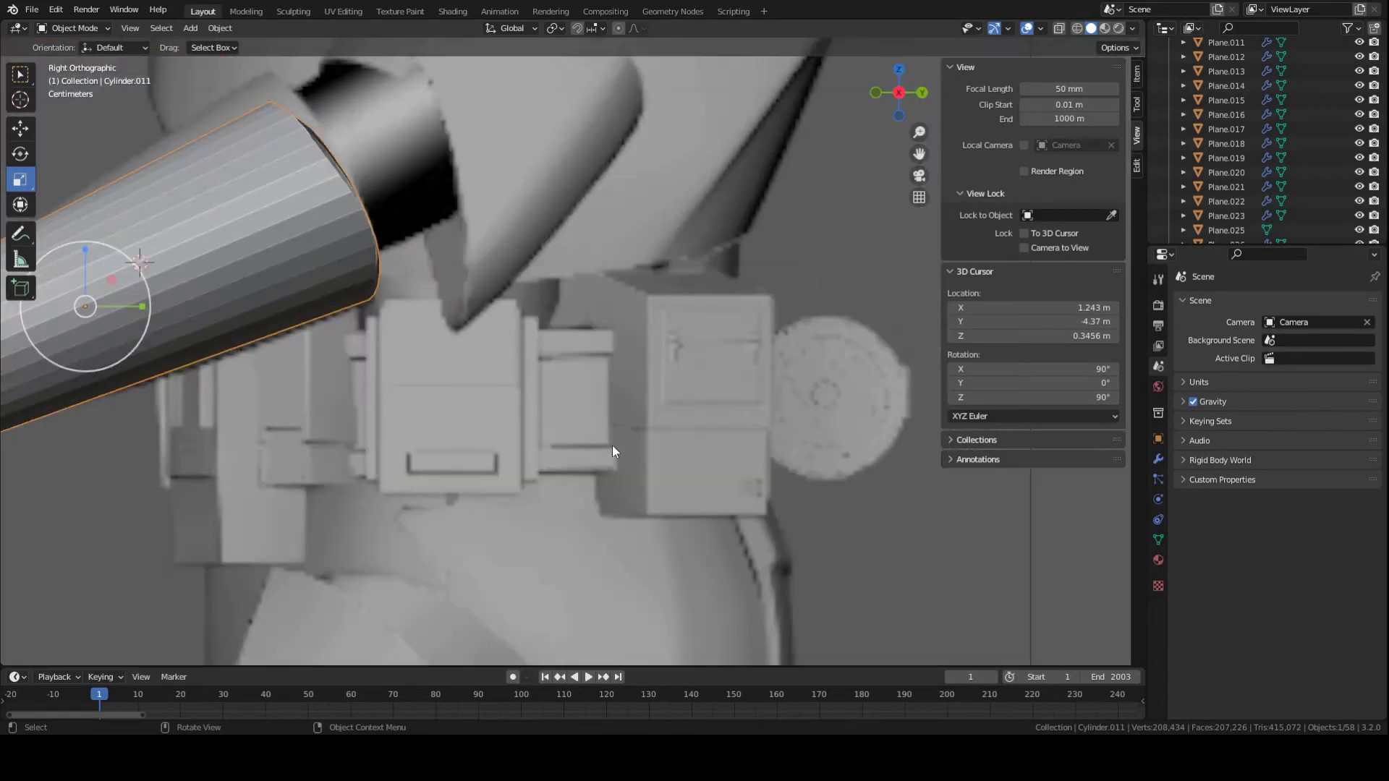
{"action": "middle_click_drag", "start_coordinate": [455, 415], "coordinate": [818, 590], "text": "shift"}
{"action": "key", "text": "g"}
{"action": "left_click", "coordinate": [953, 609]}
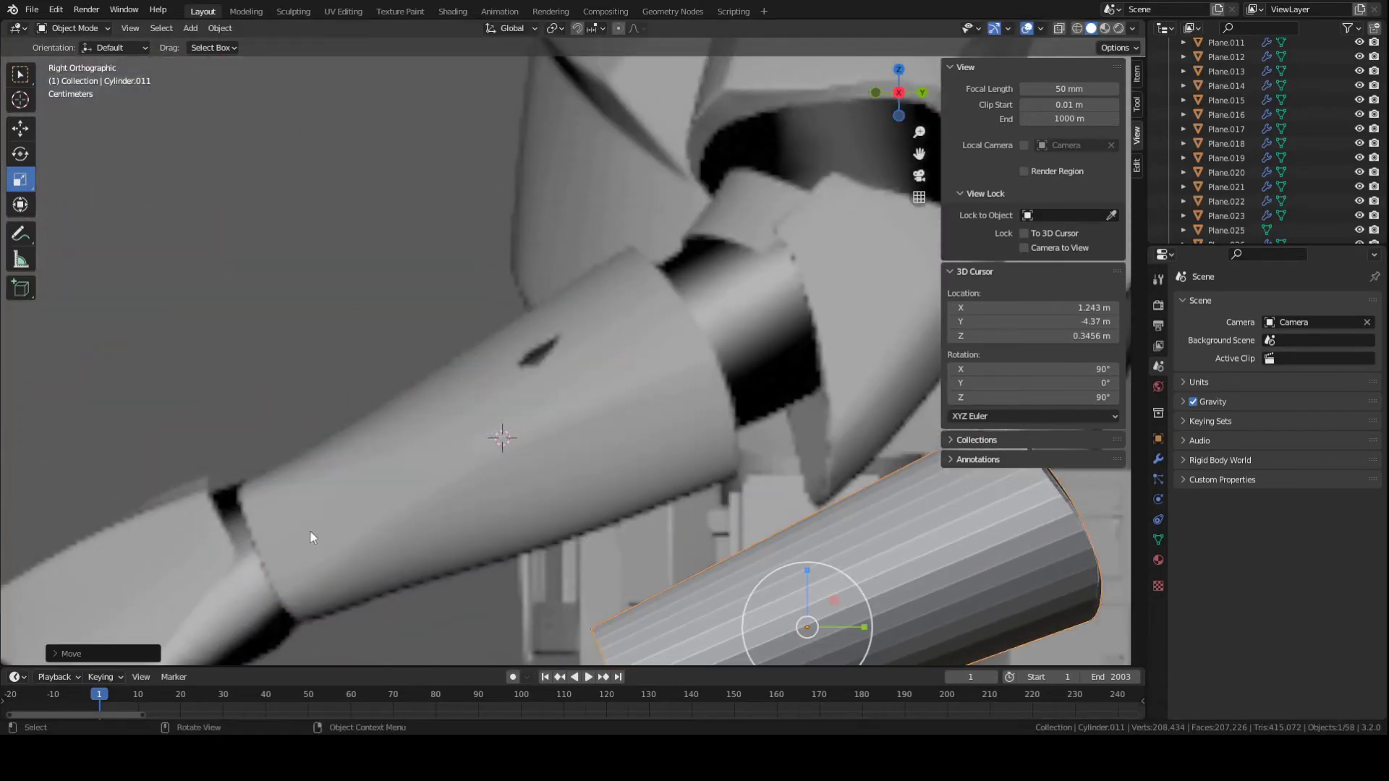
{"action": "scroll", "coordinate": [629, 394], "scroll_direction": "down", "scroll_amount": 2}
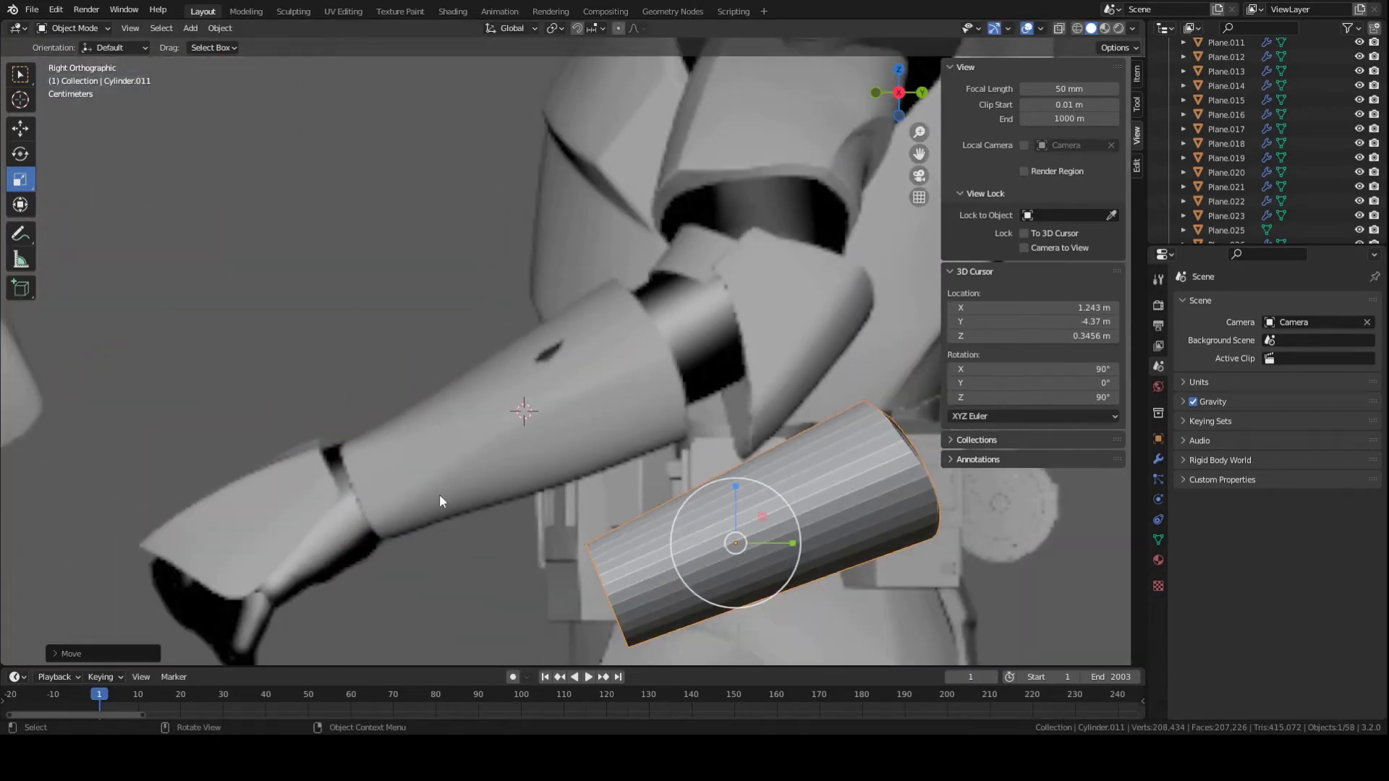
{"action": "key", "text": "ctrl+z"}
{"action": "scroll", "coordinate": [506, 527], "scroll_direction": "up", "scroll_amount": 2}
Save the file and rotate one lengthwise face on the tube's outer side by about 3° with proportional falloff.
{"action": "key", "text": "ctrl+s"}
{"action": "key", "text": "Tab"}
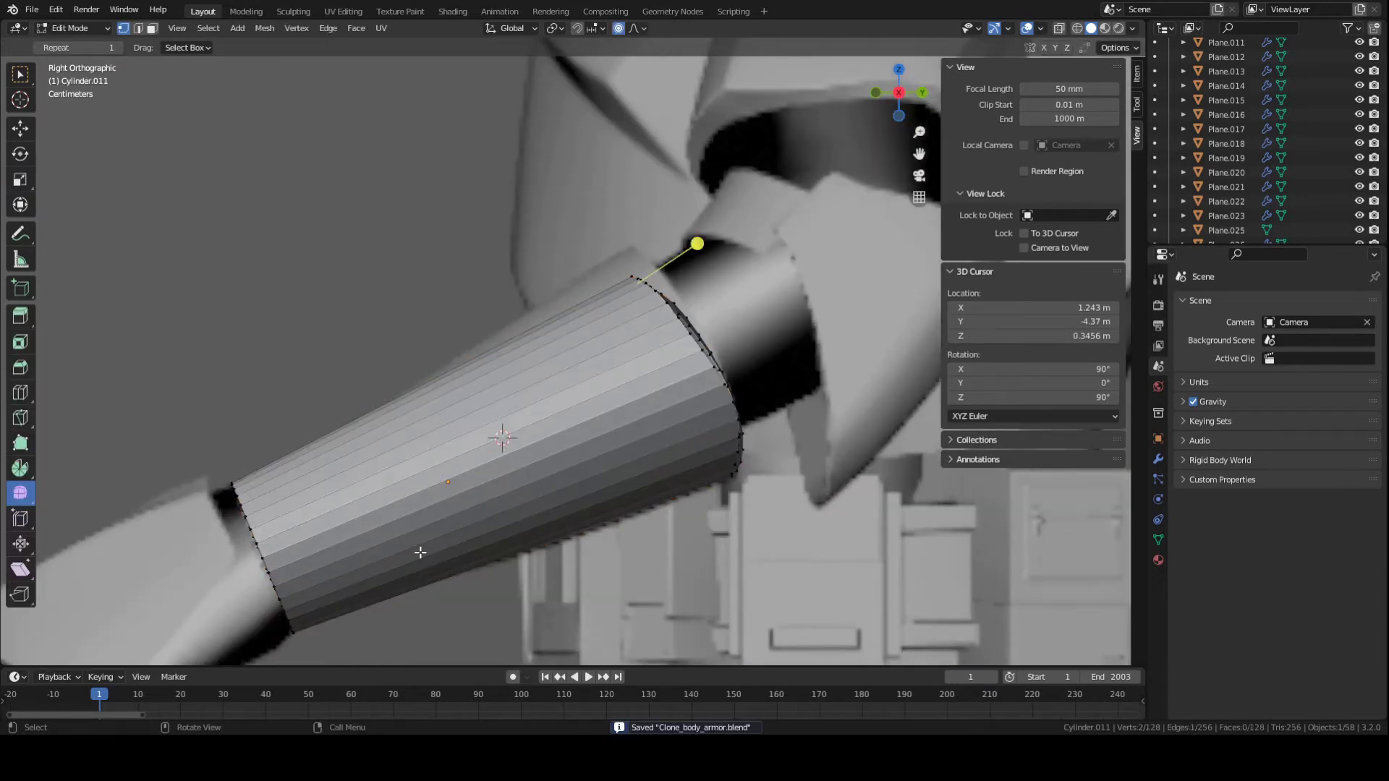
{"action": "left_click", "coordinate": [476, 509]}
{"action": "left_click", "coordinate": [642, 389]}
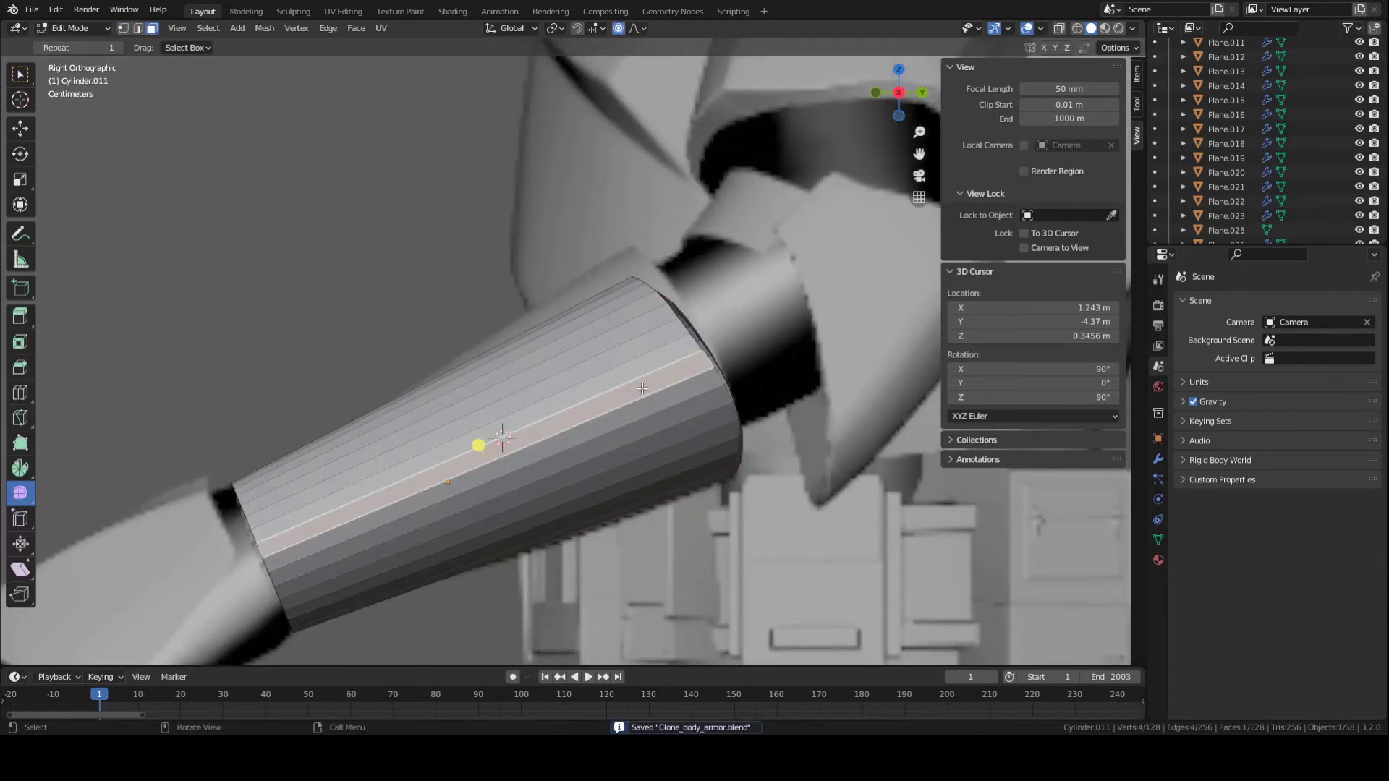
{"action": "key", "text": "r"}
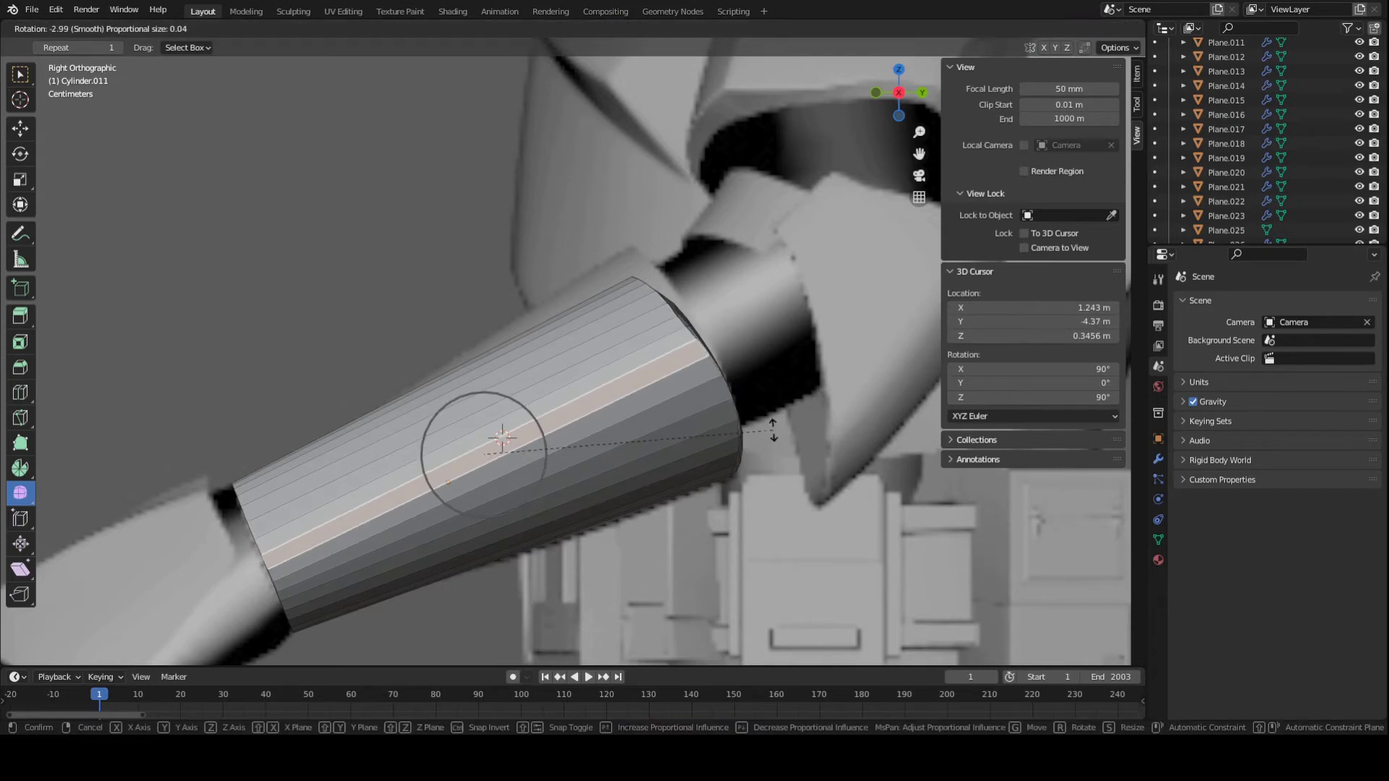
{"action": "left_click", "coordinate": [779, 433]}
{"action": "middle_click_drag", "start_coordinate": [778, 433], "coordinate": [584, 422]}
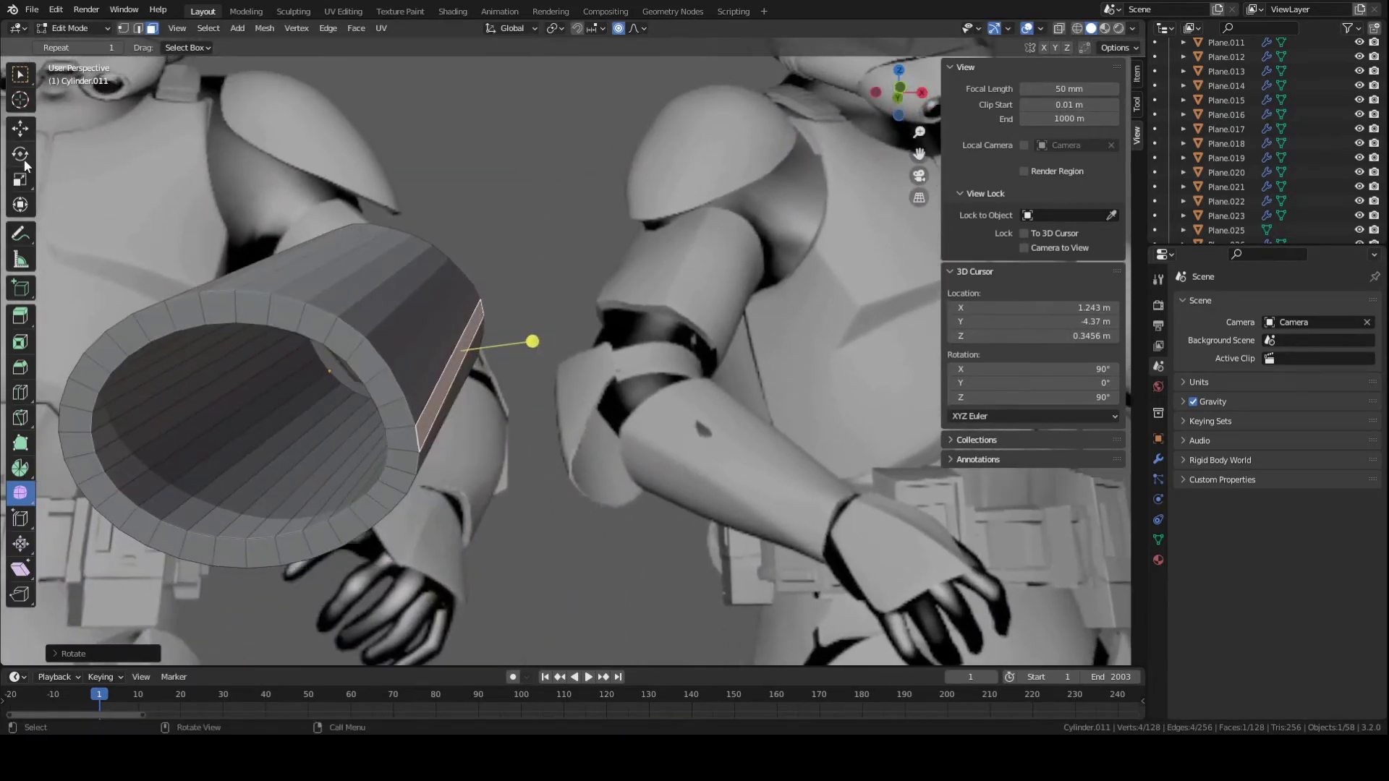
Nudge the selected outer-side face a short distance with the Move tool and save the file.
{"action": "left_click", "coordinate": [20, 129]}
{"action": "left_click_drag", "start_coordinate": [521, 350], "coordinate": [529, 355]}
{"action": "key", "text": "Tab"}
{"action": "mouse_move", "coordinate": [530, 334]}
{"action": "middle_mouse_down"}
{"action": "mouse_move", "coordinate": [474, 301]}
{"action": "mouse_move", "coordinate": [406, 334]}
{"action": "mouse_move", "coordinate": [442, 366]}
{"action": "mouse_move", "coordinate": [531, 349]}
{"action": "mouse_move", "coordinate": [520, 321]}
{"action": "mouse_move", "coordinate": [601, 324]}
{"action": "mouse_move", "coordinate": [510, 306]}
{"action": "mouse_move", "coordinate": [541, 311]}
{"action": "middle_mouse_up"}
{"action": "key", "text": "ctrl+s"}
Select a face on the tube's outer side, move it along the X axis and save the file.
{"action": "scroll", "coordinate": [474, 301], "scroll_direction": "down", "scroll_amount": 5}
{"action": "scroll", "coordinate": [541, 311], "scroll_direction": "up", "scroll_amount": 3}
{"action": "key", "text": "Tab"}
{"action": "middle_click_drag", "start_coordinate": [486, 367], "coordinate": [529, 384]}
{"action": "left_click", "coordinate": [527, 399]}
{"action": "key", "text": "g"}
{"action": "key", "text": "x"}
{"action": "left_click", "coordinate": [498, 377]}
{"action": "key", "text": "Tab"}
{"action": "key", "text": "ctrl+s"}
Check the tube against the front reference and apply smooth shading to it.
{"action": "key", "text": "KP_1"}
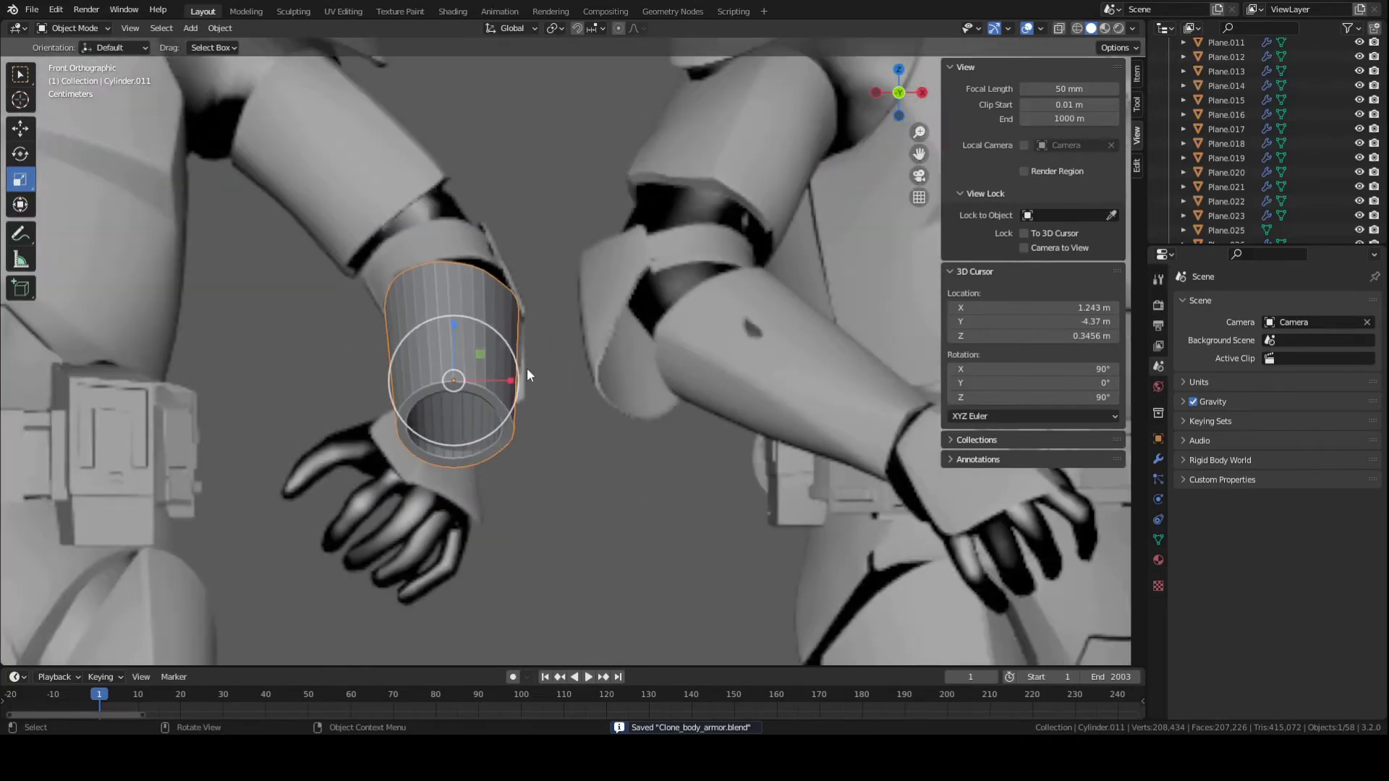
{"action": "scroll", "coordinate": [526, 438], "scroll_direction": "up", "scroll_amount": 2}
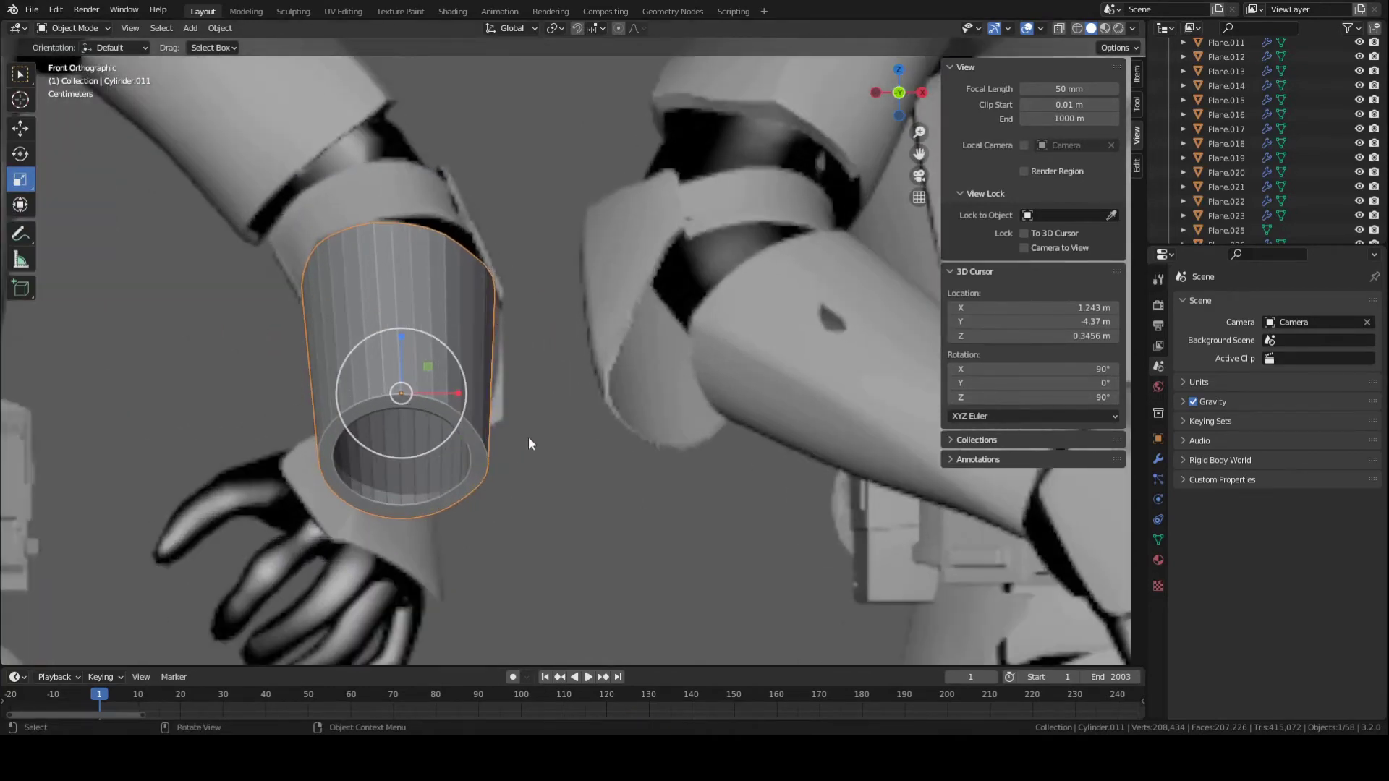
{"action": "middle_click_drag", "start_coordinate": [434, 388], "coordinate": [587, 478], "text": "shift"}
{"action": "middle_click_drag", "start_coordinate": [445, 380], "coordinate": [422, 342]}
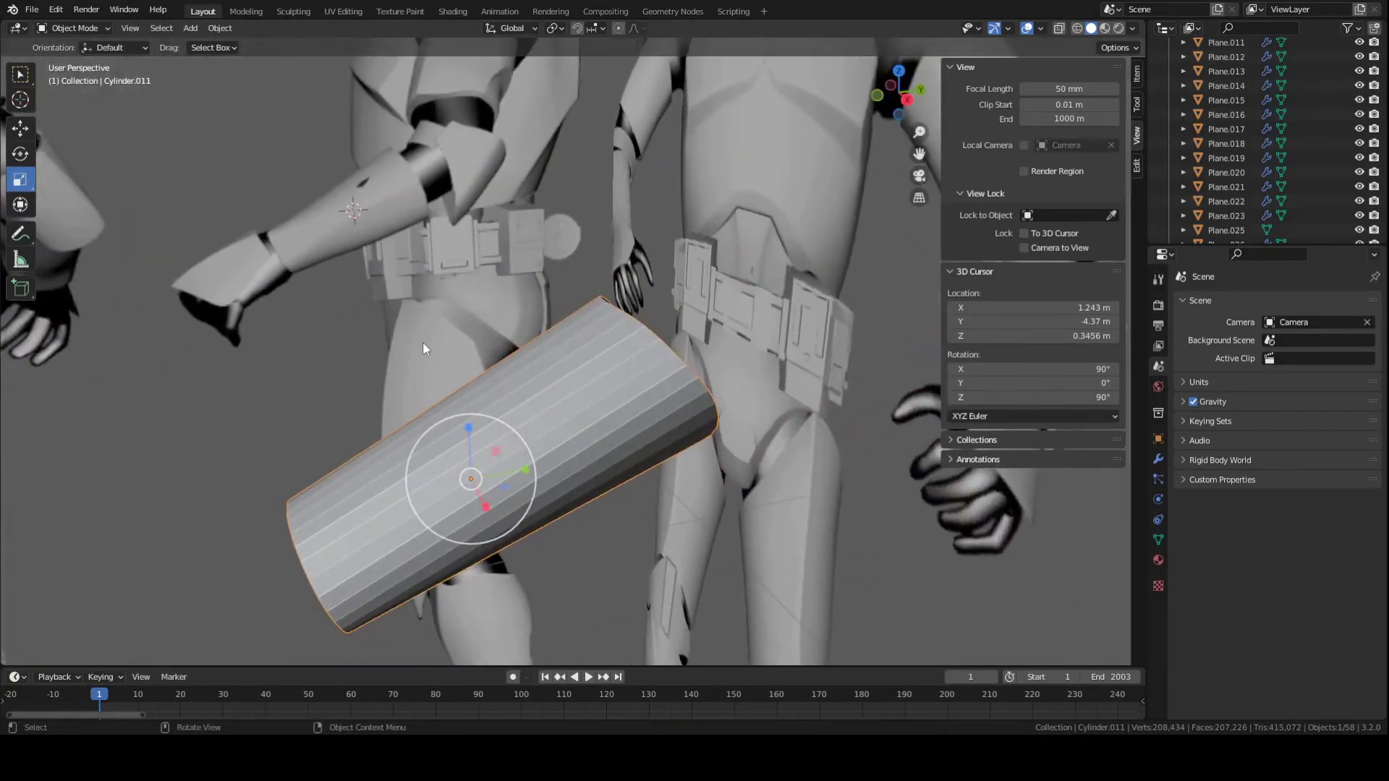
{"action": "left_click", "coordinate": [81, 29]}
{"action": "right_click", "coordinate": [550, 384]}
{"action": "left_click", "coordinate": [550, 384]}
{"action": "middle_click_drag", "start_coordinate": [549, 384], "coordinate": [687, 380]}
Try a Subdivision Surface modifier on the tube, save the file and remove the modifier.
{"action": "left_click", "coordinate": [1159, 456]}
{"action": "left_click", "coordinate": [1208, 304]}
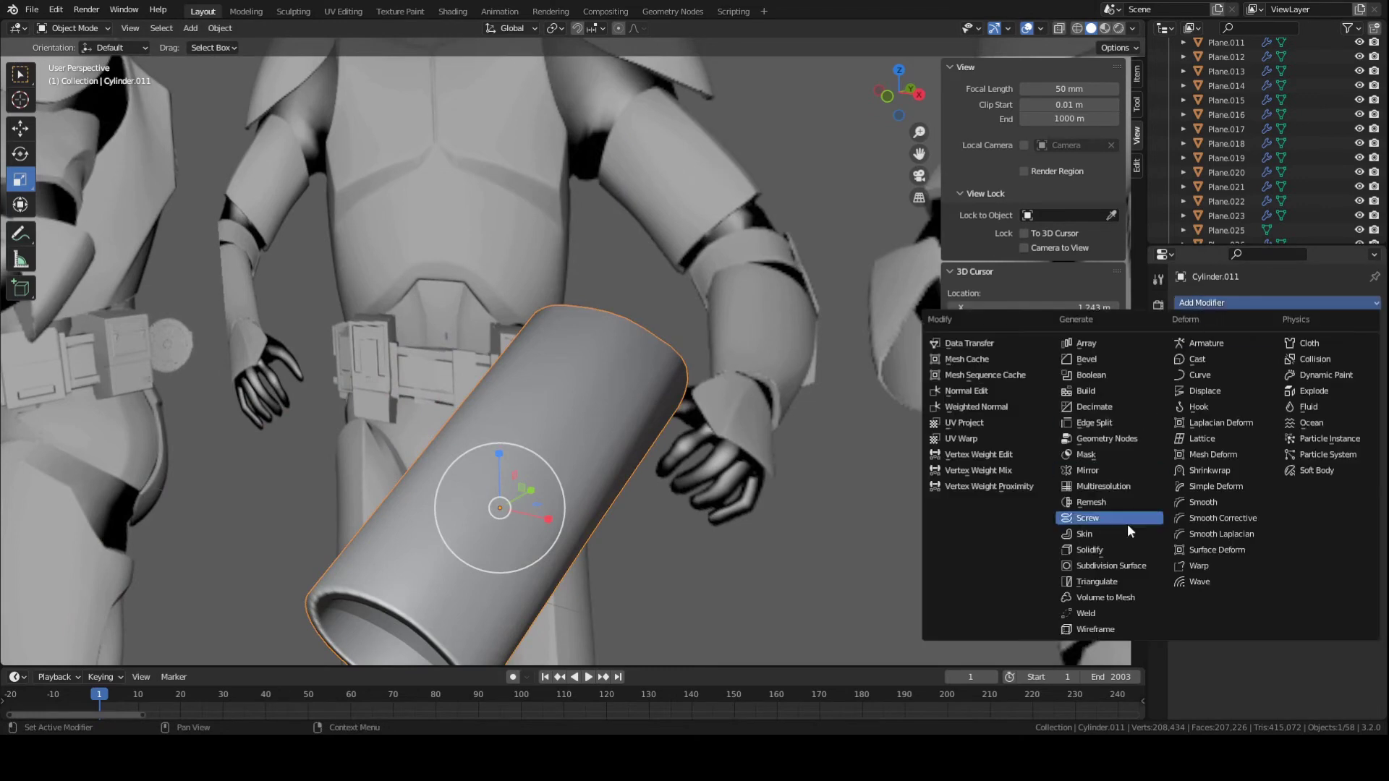
{"action": "left_click", "coordinate": [1109, 567]}
{"action": "middle_click_drag", "start_coordinate": [826, 497], "coordinate": [684, 366]}
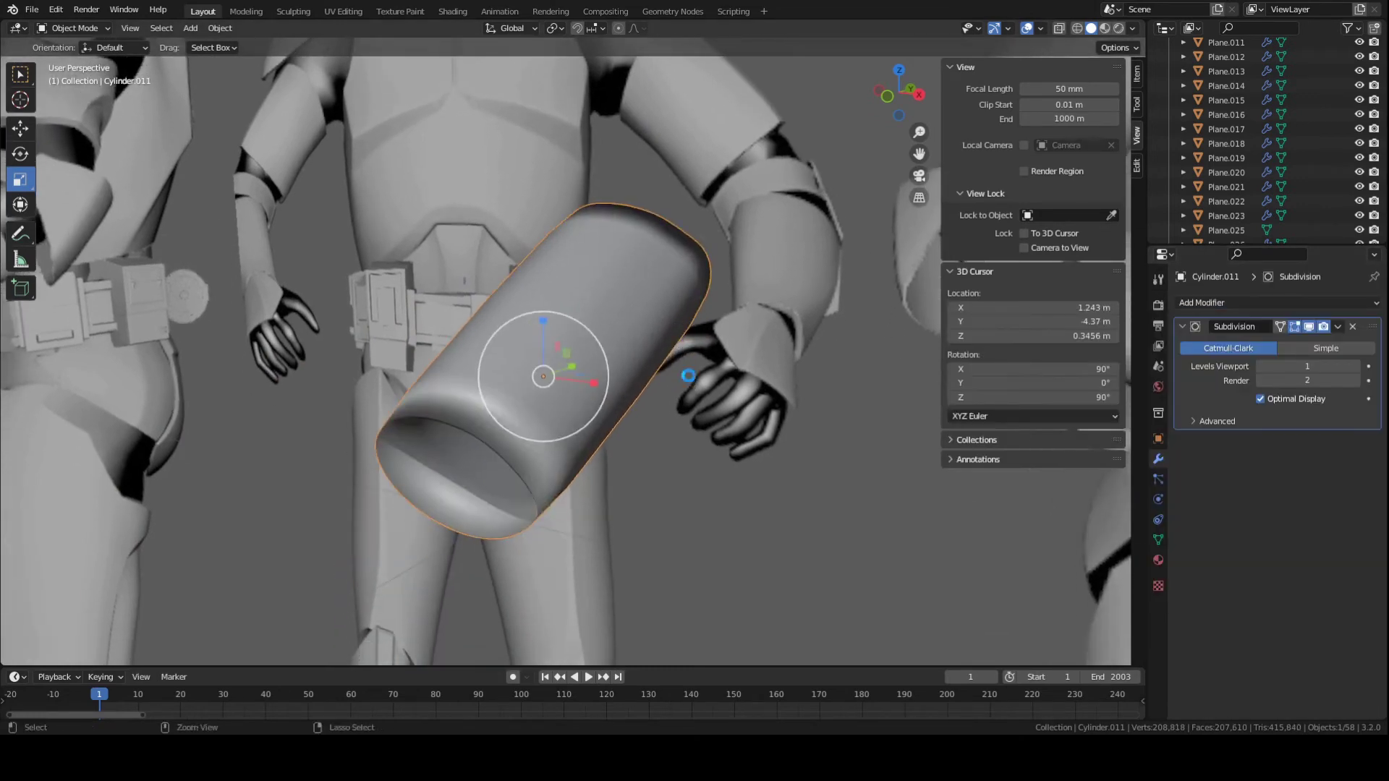
{"action": "key", "text": "ctrl+s"}
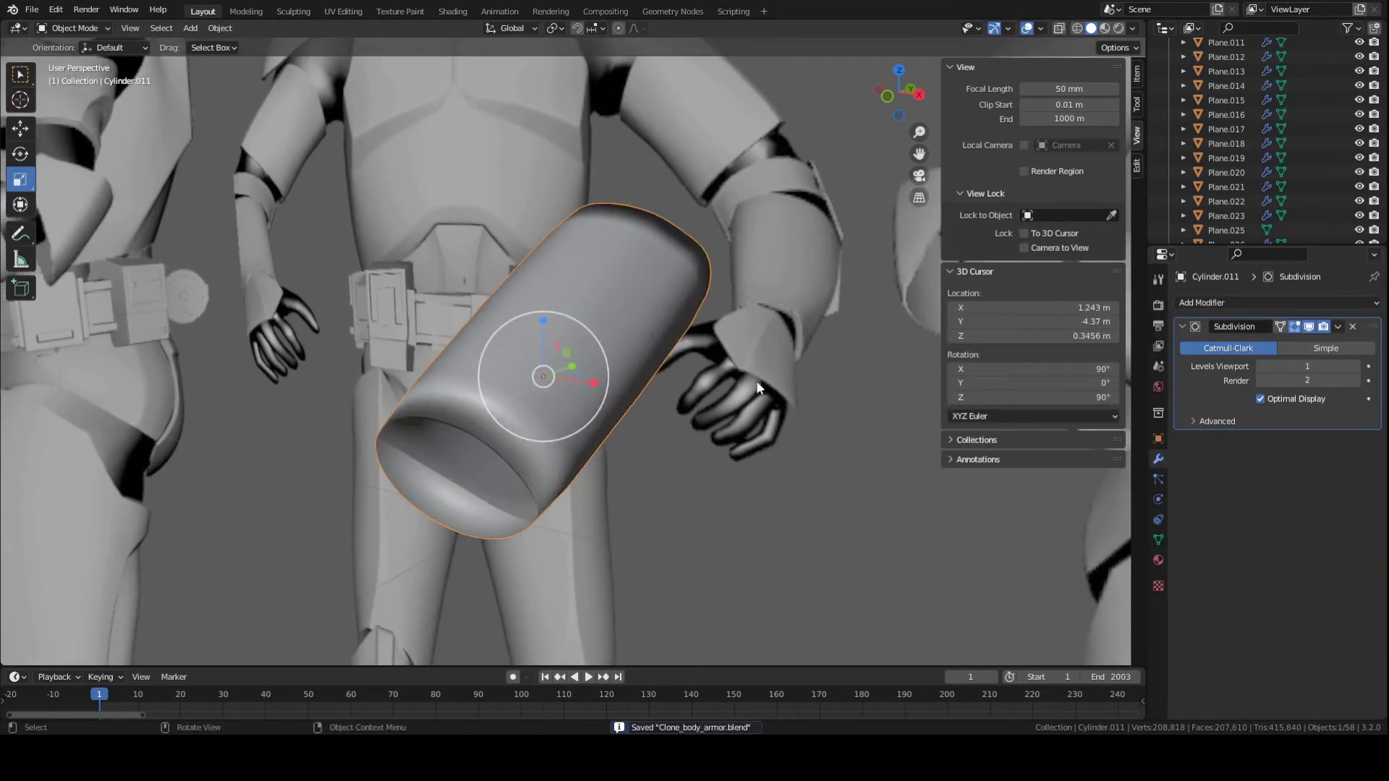
{"action": "left_click", "coordinate": [1352, 327]}
Enable Auto Smooth for the tube's mesh normals.
{"action": "middle_click_drag", "start_coordinate": [699, 389], "coordinate": [1125, 542]}
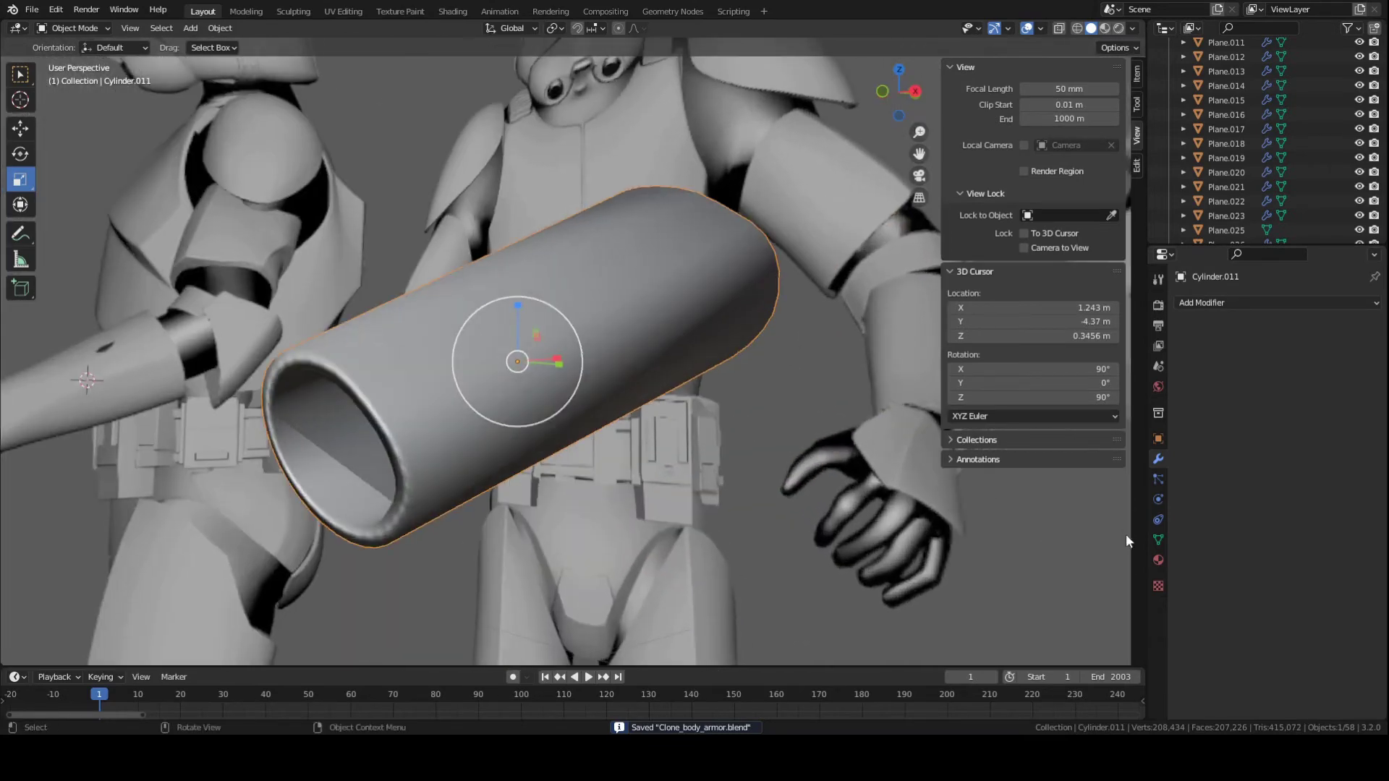
{"action": "left_click", "coordinate": [1157, 540]}
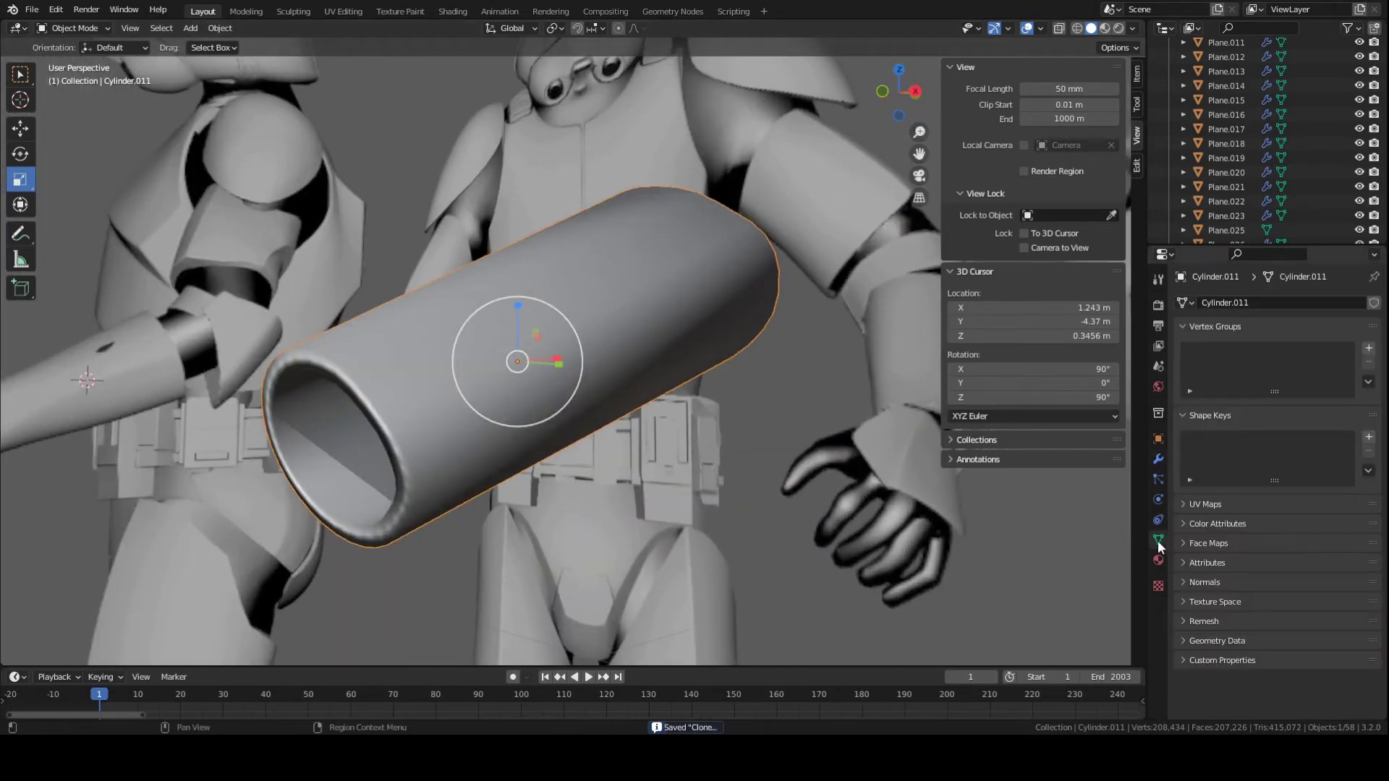
{"action": "left_click", "coordinate": [1183, 583]}
{"action": "left_click", "coordinate": [1260, 602]}
{"action": "middle_click_drag", "start_coordinate": [535, 436], "coordinate": [571, 326]}
{"action": "scroll", "coordinate": [651, 340], "scroll_direction": "up", "scroll_amount": 4}
{"action": "scroll", "coordinate": [632, 334], "scroll_direction": "down", "scroll_amount": 2}
Add a Subdivision Surface modifier to the tube.
{"action": "left_click", "coordinate": [1157, 459]}
{"action": "left_click", "coordinate": [1238, 303]}
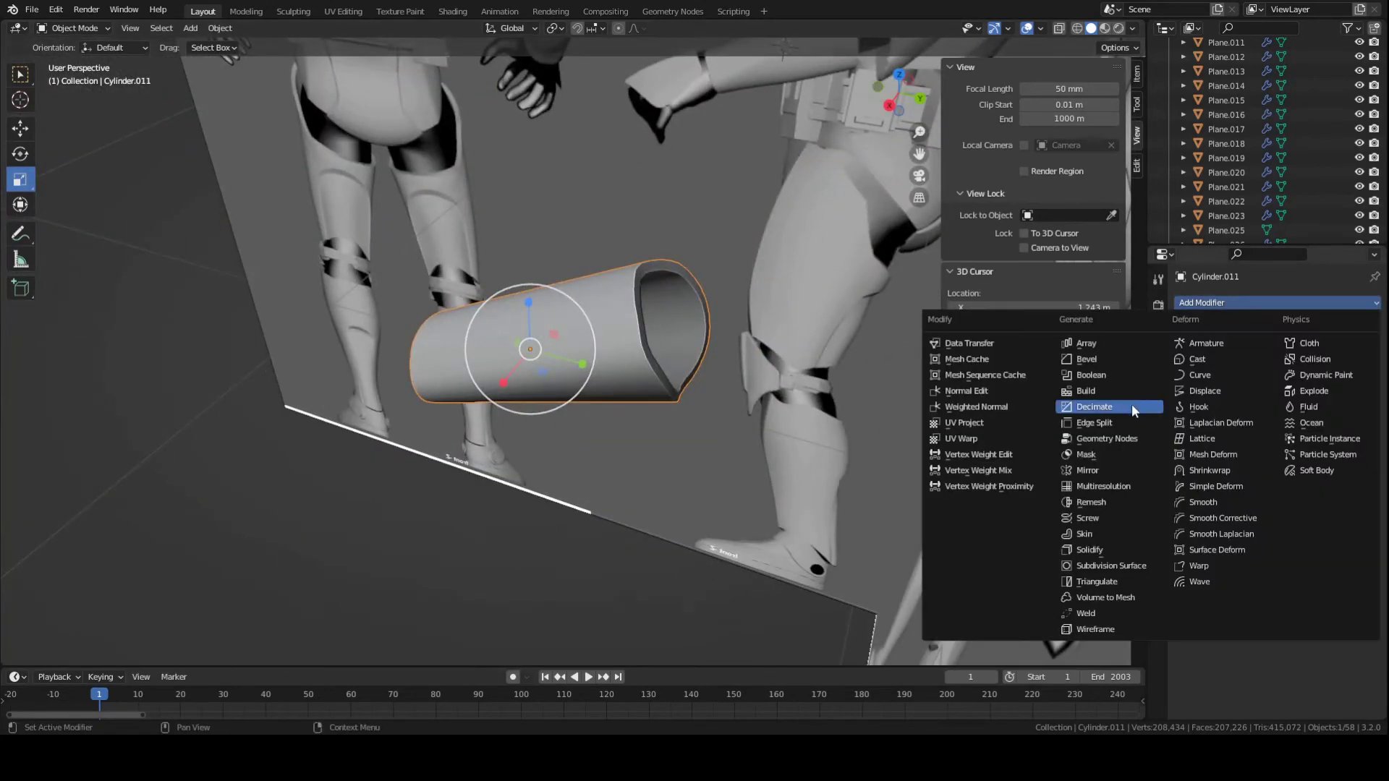
{"action": "left_click", "coordinate": [1124, 564]}
{"action": "scroll", "coordinate": [643, 398], "scroll_direction": "up", "scroll_amount": 2}
{"action": "middle_click_drag", "start_coordinate": [644, 398], "coordinate": [528, 340]}
Insert a loop cut around the wrist-end rim face and slide it close to the inner edge.
{"action": "key", "text": "Tab"}
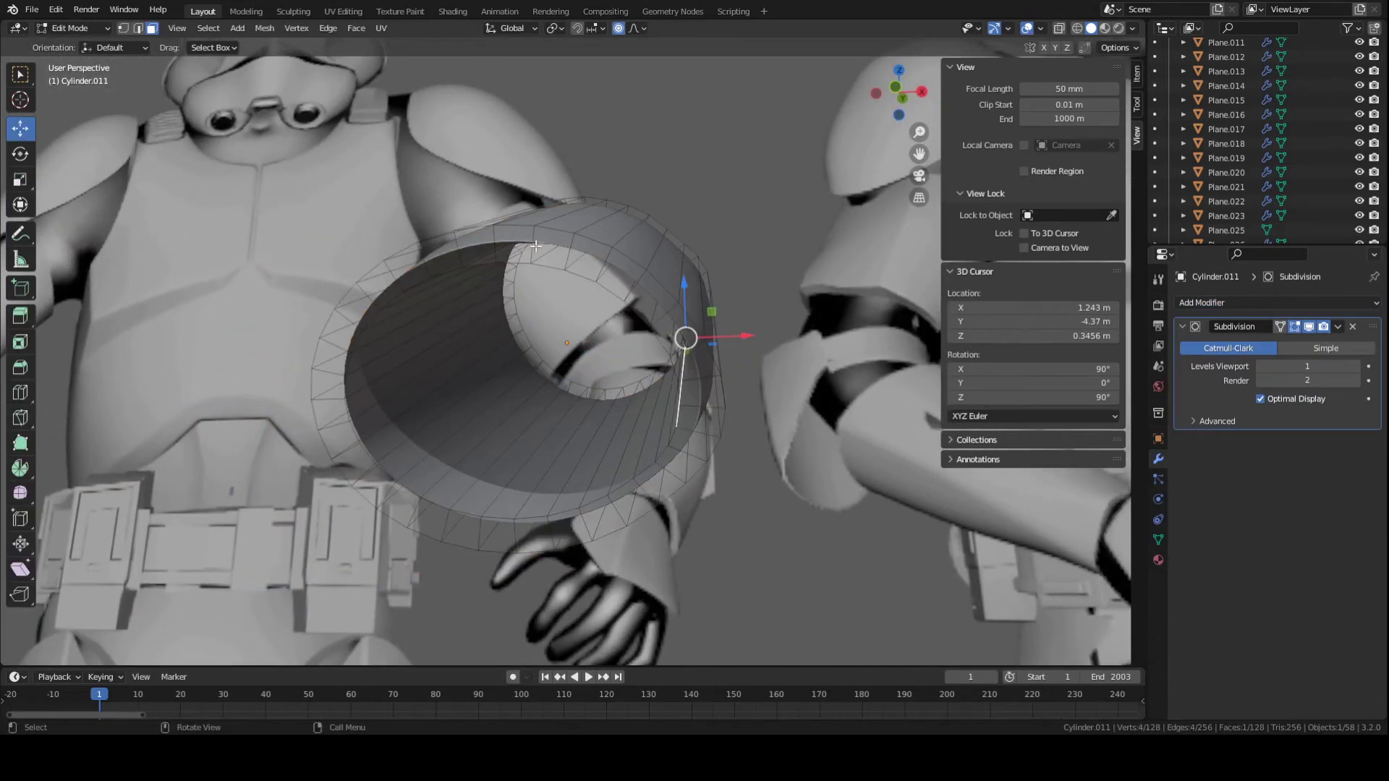
{"action": "scroll", "coordinate": [535, 246], "scroll_direction": "up", "scroll_amount": 1}
{"action": "key", "text": "ctrl+r"}
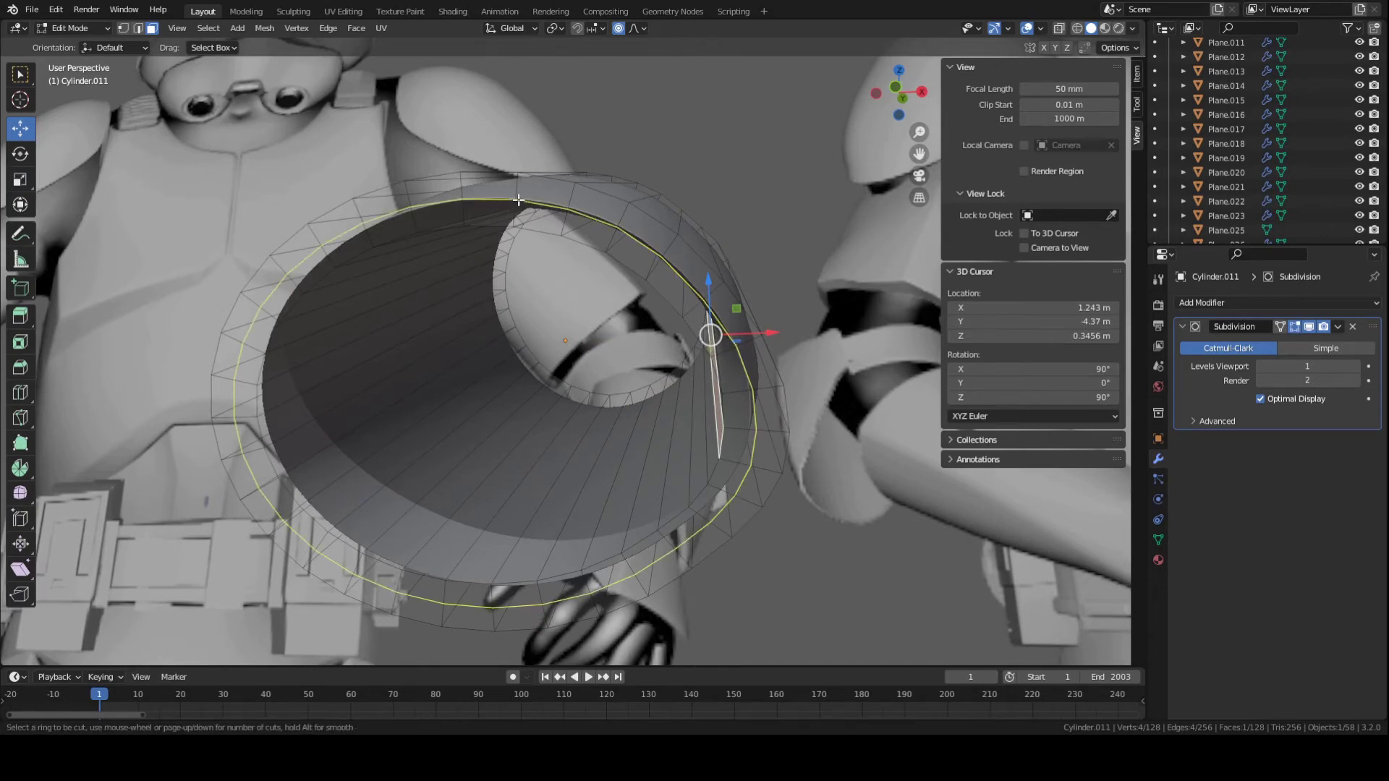
{"action": "left_click", "coordinate": [518, 200]}
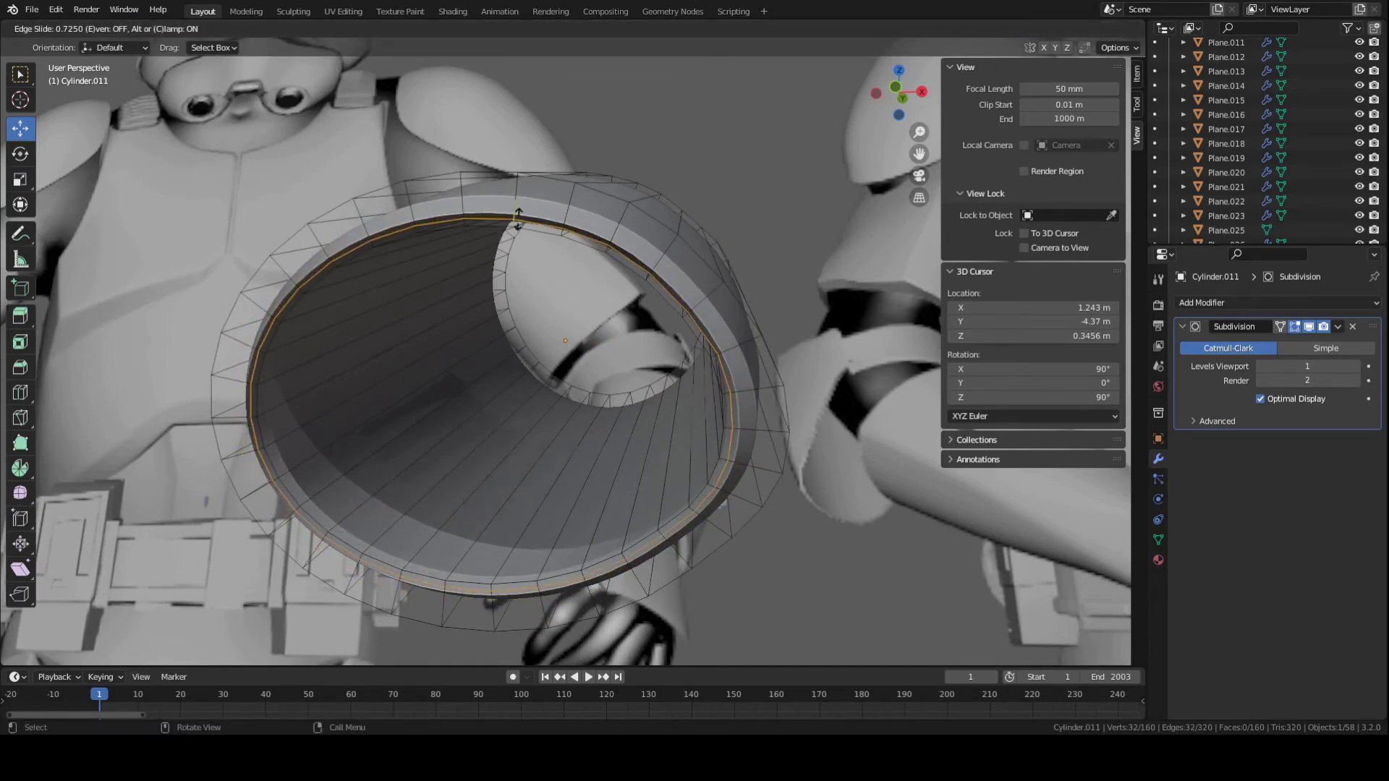
{"action": "left_click", "coordinate": [517, 226]}
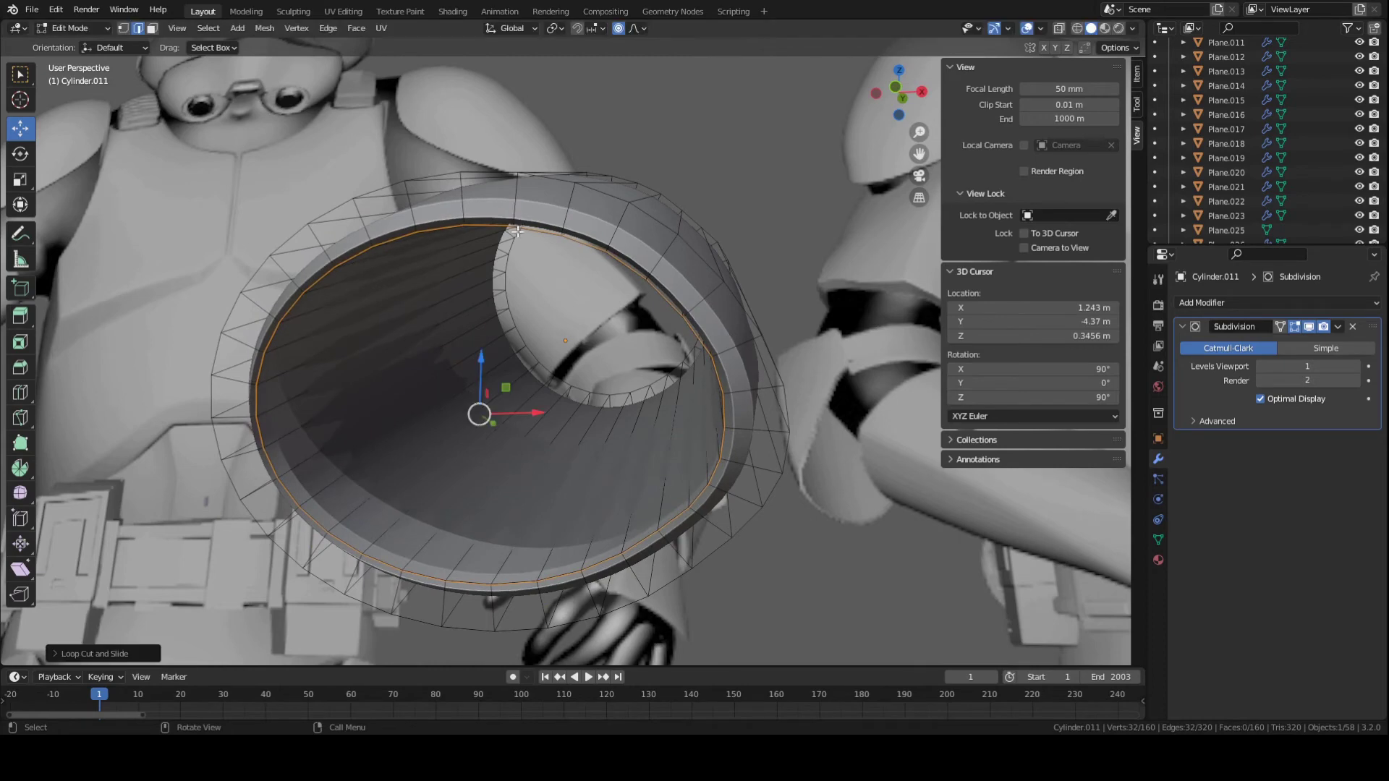
{"action": "middle_click_drag", "start_coordinate": [534, 203], "coordinate": [463, 266]}
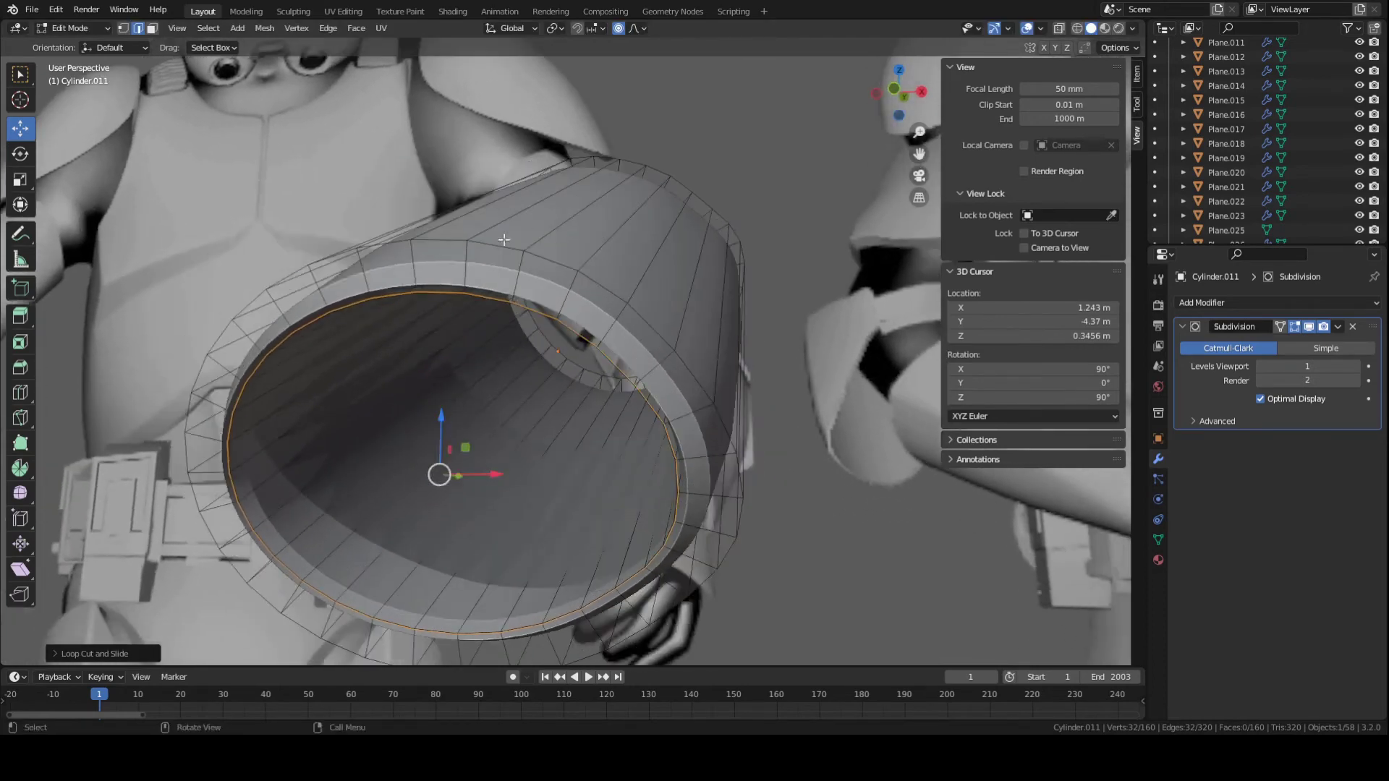
Add a second loop cut on the wrist-end rim, slide it about 0.89 towards the outer edge and save the file.
{"action": "key", "text": "ctrl+r"}
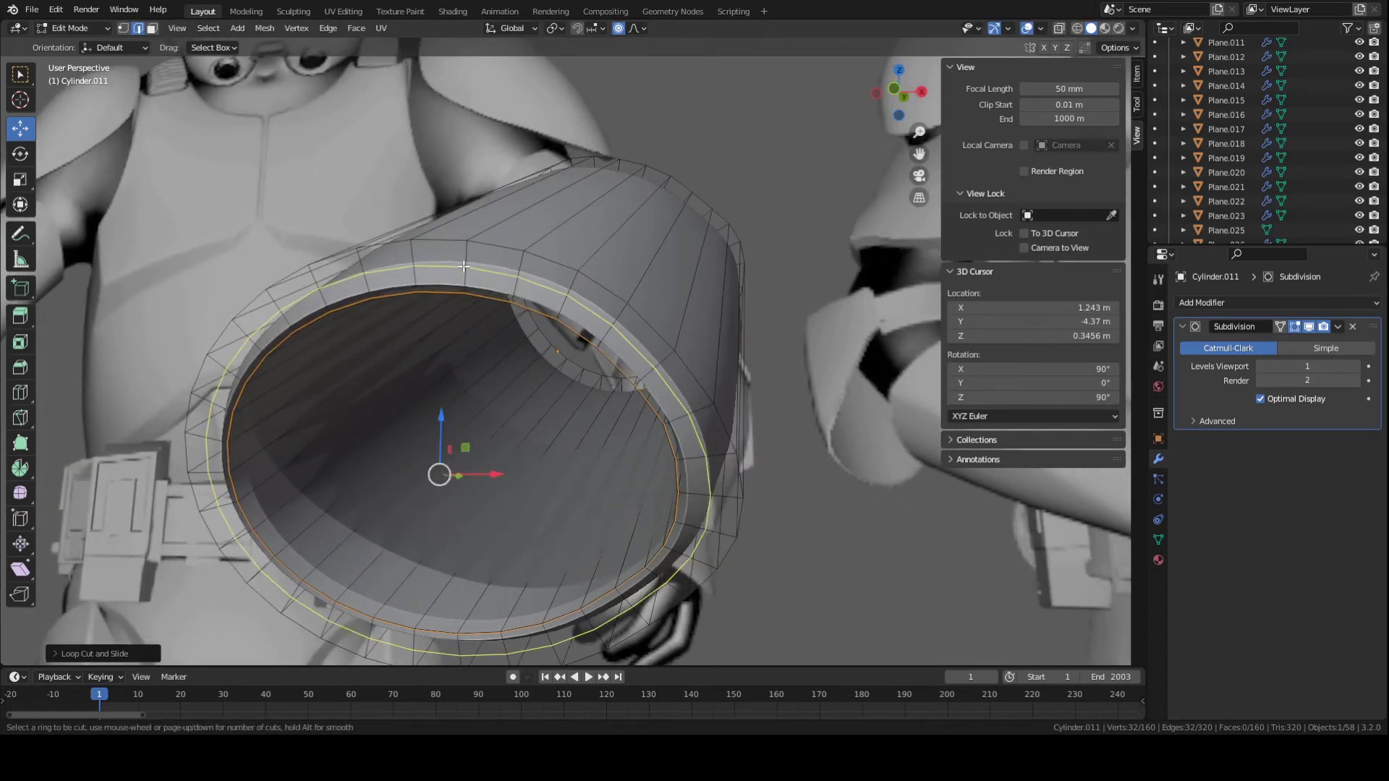
{"action": "left_click", "coordinate": [464, 266]}
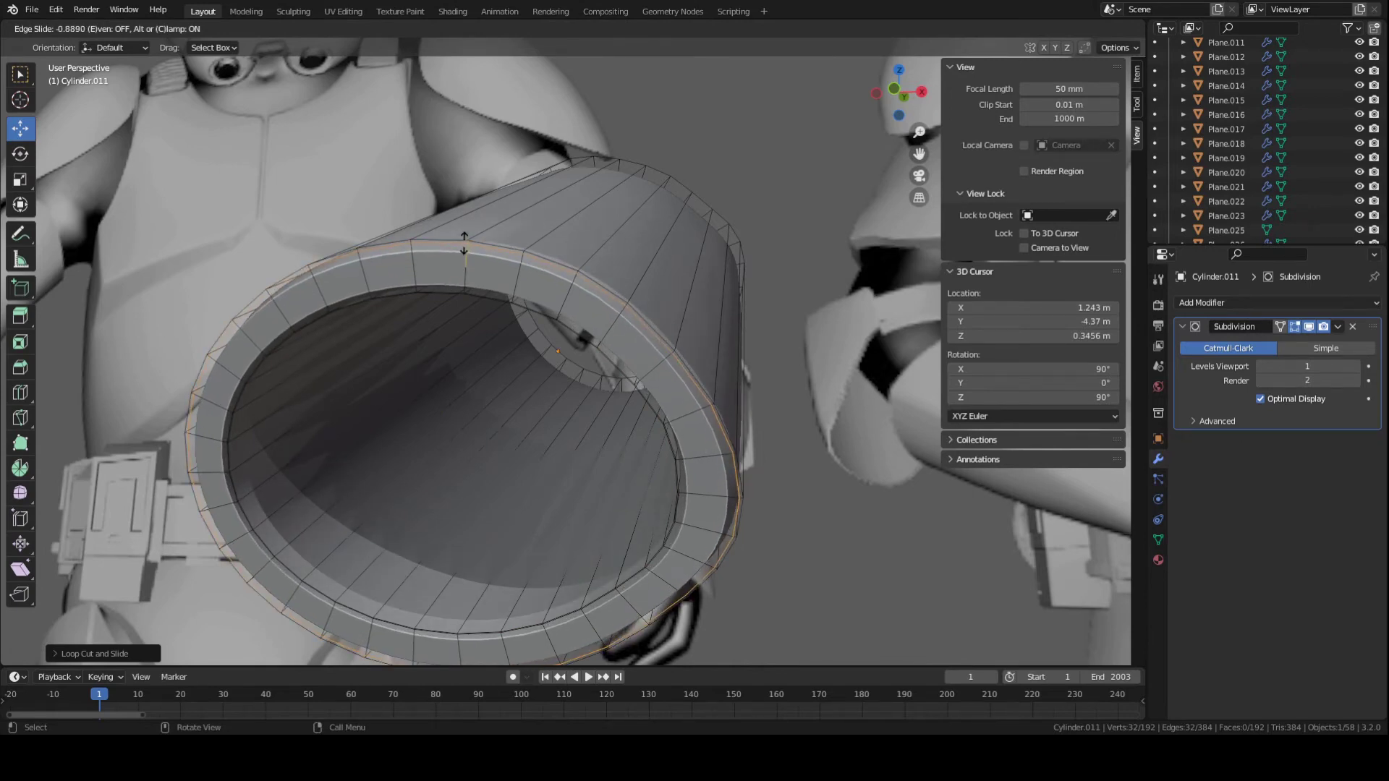
{"action": "left_click", "coordinate": [465, 242]}
{"action": "key", "text": "Tab"}
{"action": "scroll", "coordinate": [496, 287], "scroll_direction": "down", "scroll_amount": 2}
{"action": "key", "text": "ctrl+s"}
Insert a loop cut around the elbow-end rim face and slide it towards the outer edge.
{"action": "middle_click_drag", "start_coordinate": [507, 285], "coordinate": [464, 354]}
{"action": "key", "text": "Tab"}
{"action": "key", "text": "ctrl+r"}
{"action": "left_click", "coordinate": [511, 292]}
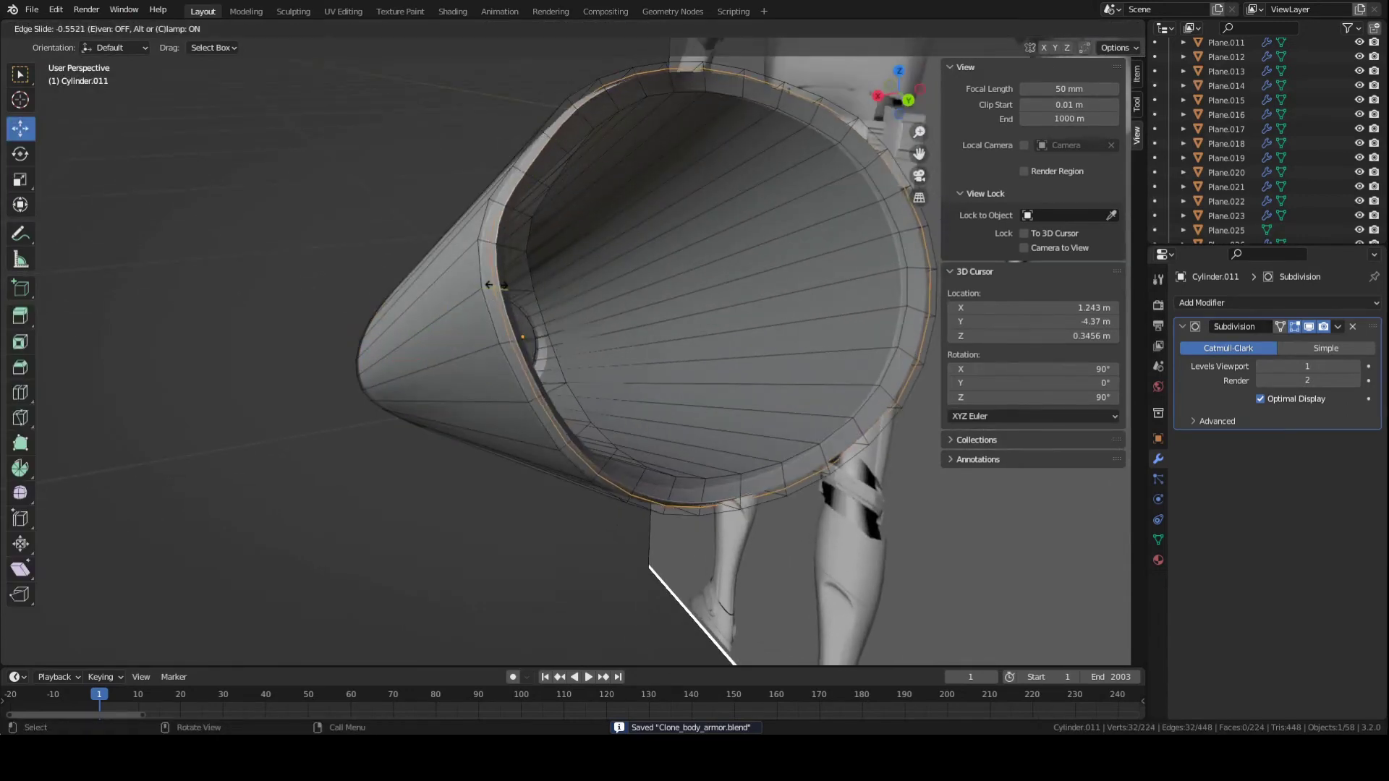
{"action": "left_click", "coordinate": [492, 286]}
Add another loop cut on the elbow-end rim face and slide it close to the inner edge.
{"action": "key", "text": "ctrl+r"}
{"action": "left_click", "coordinate": [512, 294]}
{"action": "left_click", "coordinate": [521, 296]}
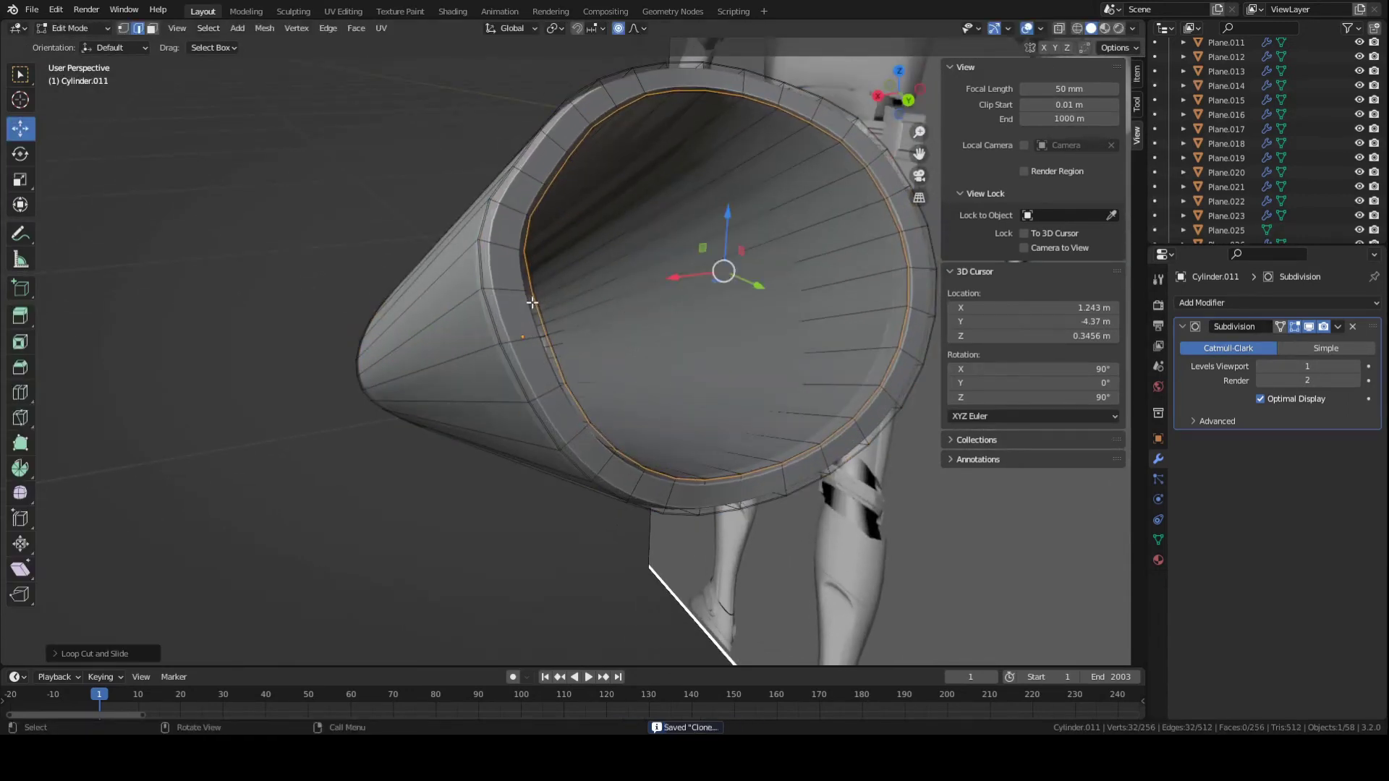
{"action": "key", "text": "Tab"}
{"action": "middle_click_drag", "start_coordinate": [521, 296], "coordinate": [497, 344]}
Select three adjacent faces on the elbow-end rim and try to move them along the X axis with proportional falloff.
{"action": "key", "text": "Tab"}
{"action": "middle_click_drag", "start_coordinate": [526, 342], "coordinate": [428, 316]}
{"action": "key", "text": "g"}
{"action": "key", "text": "x"}
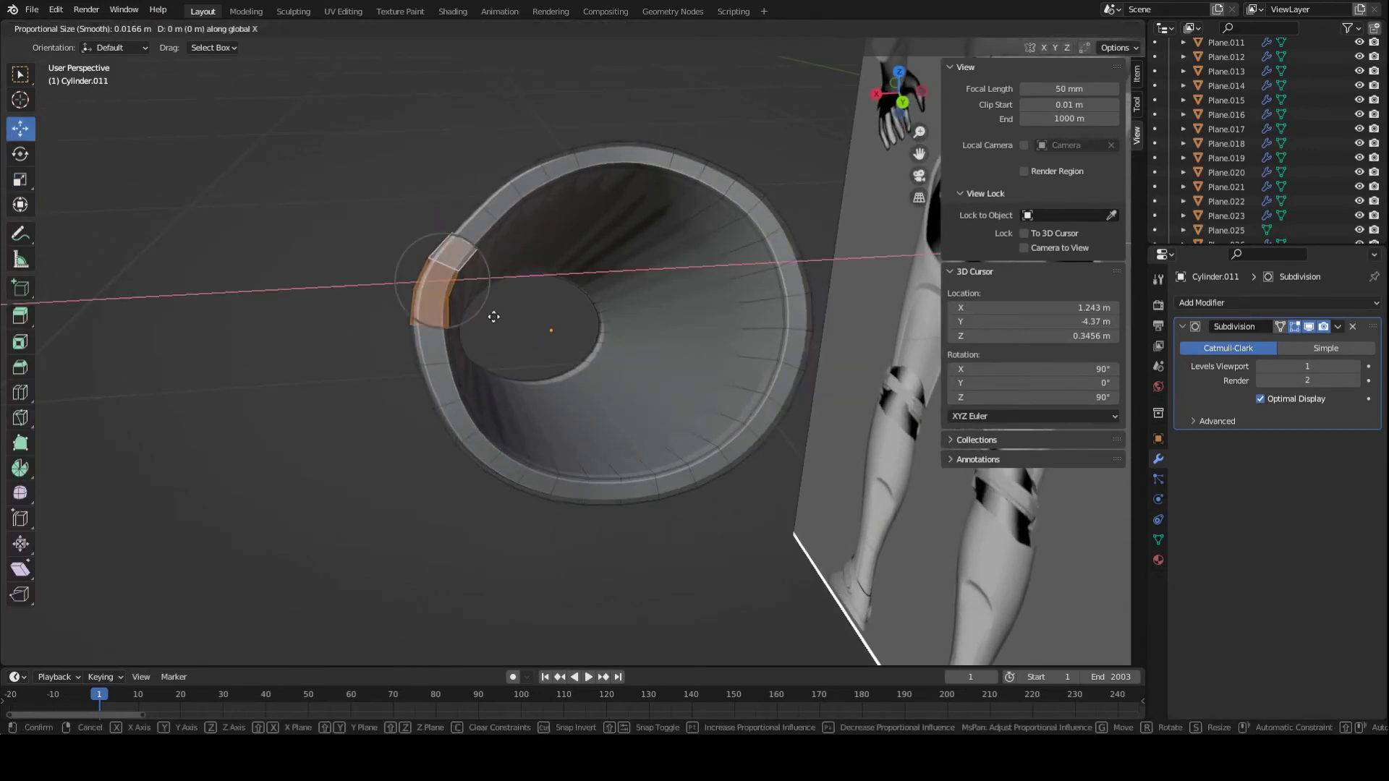
{"action": "left_click", "coordinate": [504, 320]}
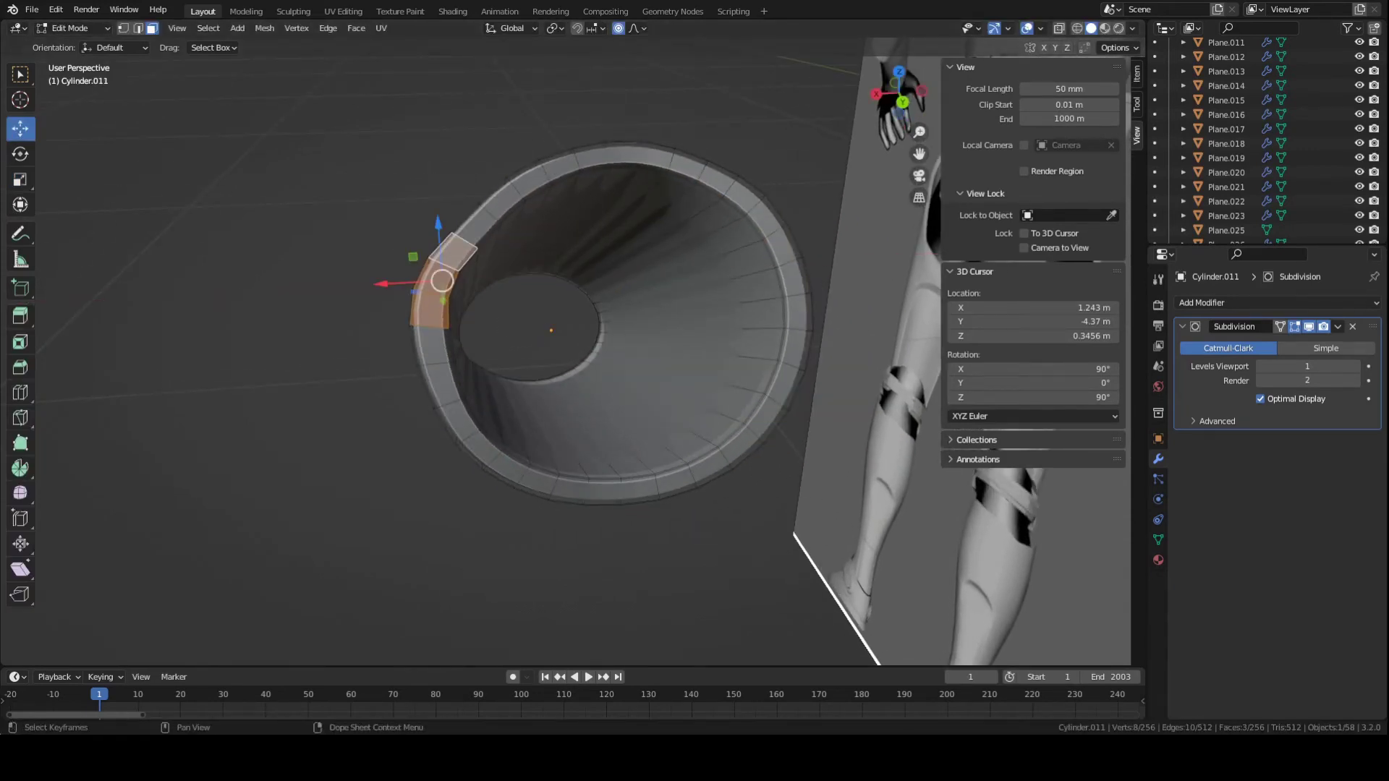
Move the three selected elbow-end rim faces slightly outward along the X axis with proportional falloff.
{"action": "key", "text": "g"}
{"action": "key", "text": "x"}
{"action": "left_click", "coordinate": [590, 412]}
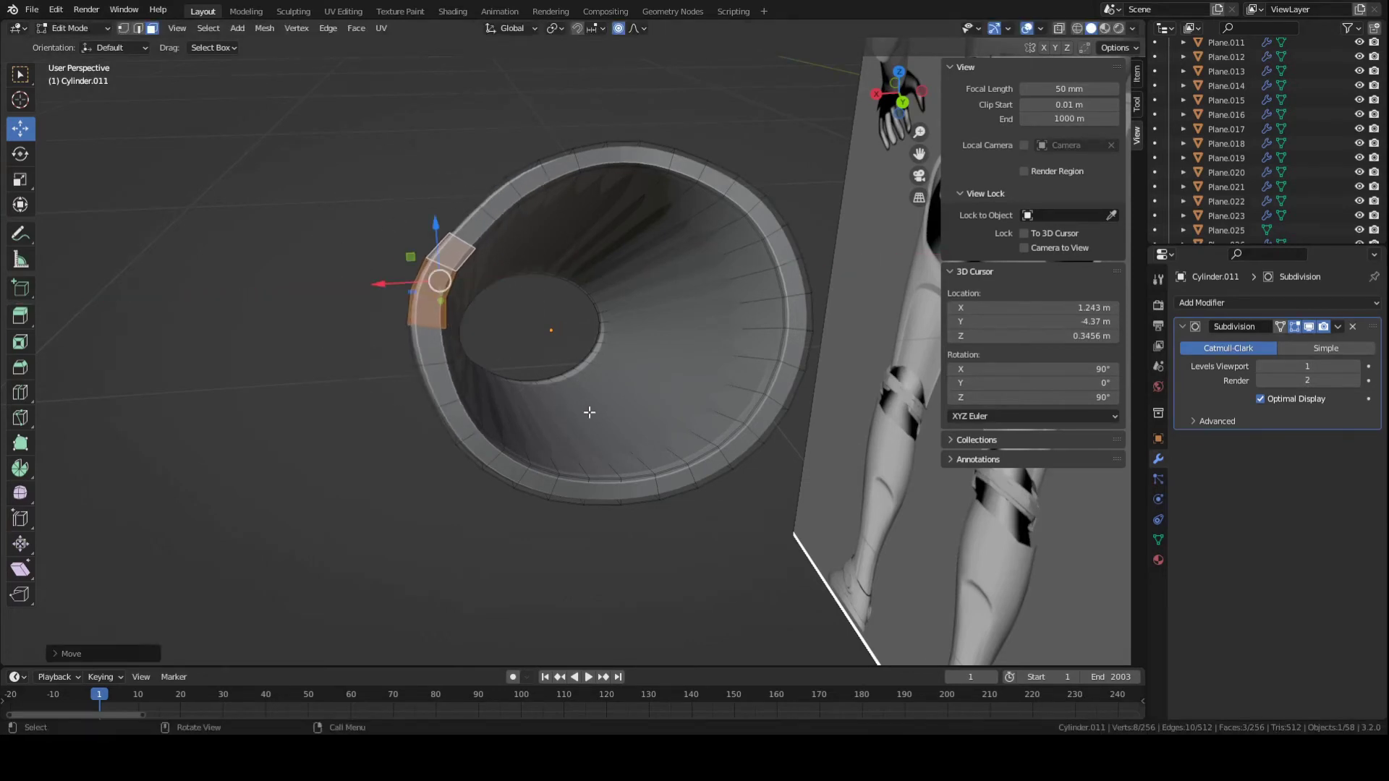
Lower a top section and a bottom face of the elbow-end rim slightly along the Z axis.
{"action": "middle_click_drag", "start_coordinate": [489, 215], "coordinate": [660, 190]}
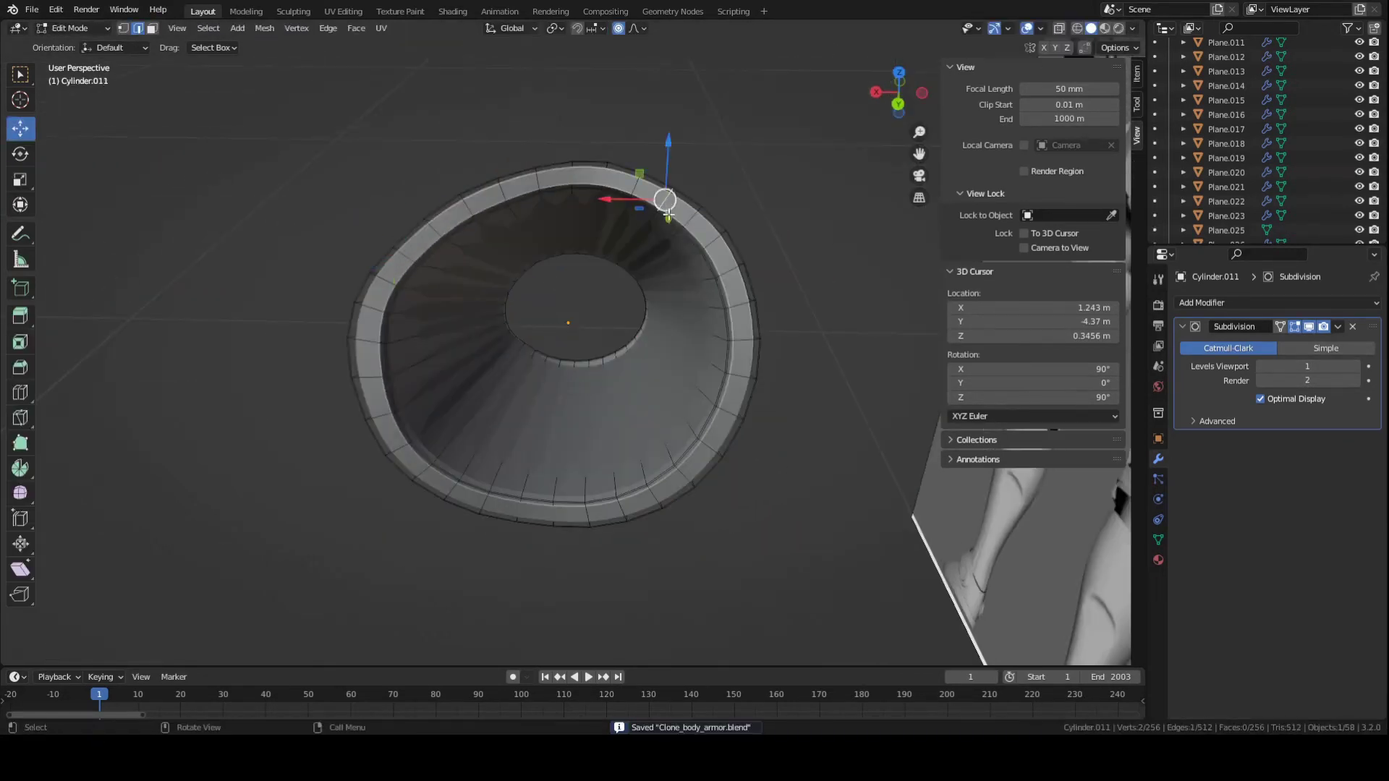
{"action": "key", "text": "Tab"}
{"action": "key", "text": "Tab"}
{"action": "left_click_drag", "start_coordinate": [592, 130], "coordinate": [592, 144]}
{"action": "key", "text": "Tab"}
{"action": "mouse_move", "coordinate": [592, 217]}
{"action": "middle_mouse_down"}
{"action": "mouse_move", "coordinate": [518, 269]}
{"action": "mouse_move", "coordinate": [578, 236]}
{"action": "middle_mouse_up"}
{"action": "key", "text": "Tab"}
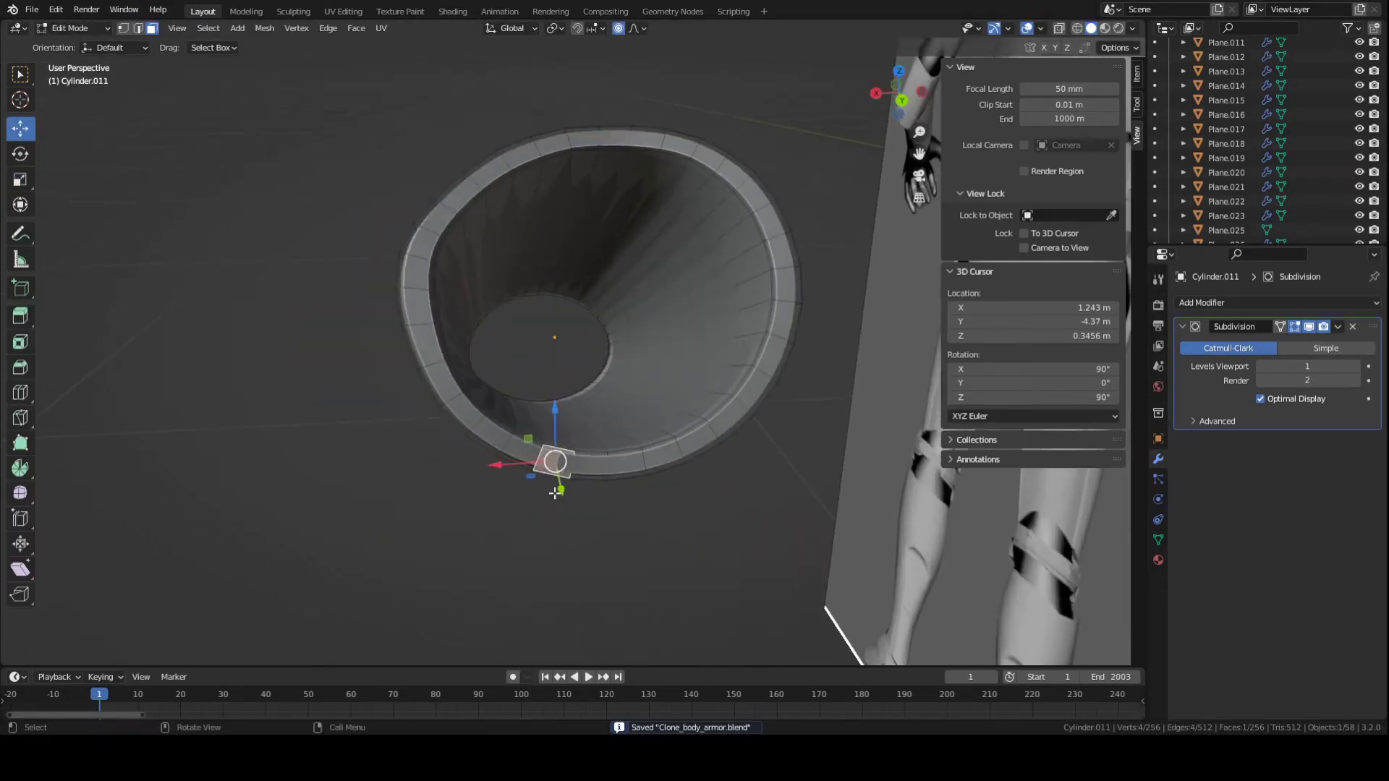
{"action": "left_click_drag", "start_coordinate": [556, 407], "coordinate": [558, 431]}
{"action": "key", "text": "Tab"}
{"action": "key", "text": "Tab"}
Shift the selected bottom part of the elbow-end rim along the X axis with proportional falloff.
{"action": "middle_click_drag", "start_coordinate": [558, 431], "coordinate": [641, 385]}
{"action": "key", "text": "g"}
{"action": "key", "text": "x"}
{"action": "left_click", "coordinate": [618, 399]}
{"action": "key", "text": "Tab"}
{"action": "key", "text": "Tab"}
Select the side part of the elbow-end rim and move it along the X axis to even out the outline.
{"action": "left_click", "coordinate": [403, 290]}
{"action": "key", "text": "Tab"}
{"action": "middle_click_drag", "start_coordinate": [403, 289], "coordinate": [114, 218]}
{"action": "key", "text": "Tab"}
{"action": "key", "text": "g"}
{"action": "key", "text": "x"}
{"action": "left_click", "coordinate": [700, 399]}
{"action": "key", "text": "Tab"}
Select four adjacent long faces on the tube's side, save the file and examine the surface shading from several angles.
{"action": "key", "text": "Tab"}
{"action": "left_click", "coordinate": [674, 423], "text": "shift"}
{"action": "key", "text": "Tab"}
{"action": "key", "text": "Tab"}
{"action": "left_click", "coordinate": [607, 340]}
{"action": "key", "text": "Tab"}
{"action": "key", "text": "Tab"}
{"action": "key", "text": "Tab"}
{"action": "key", "text": "ctrl+s"}
{"action": "key", "text": "Tab"}
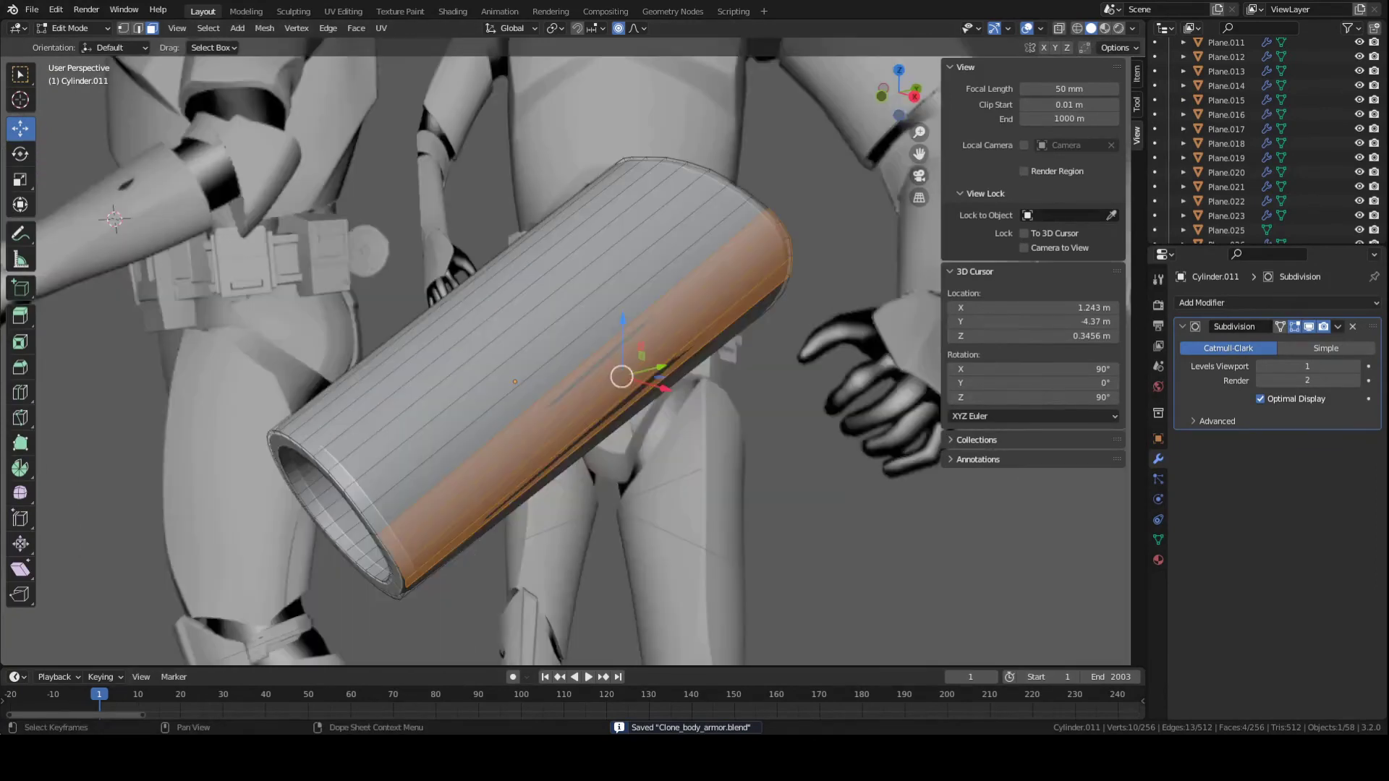
{"action": "middle_click_drag", "start_coordinate": [546, 486], "coordinate": [600, 529]}
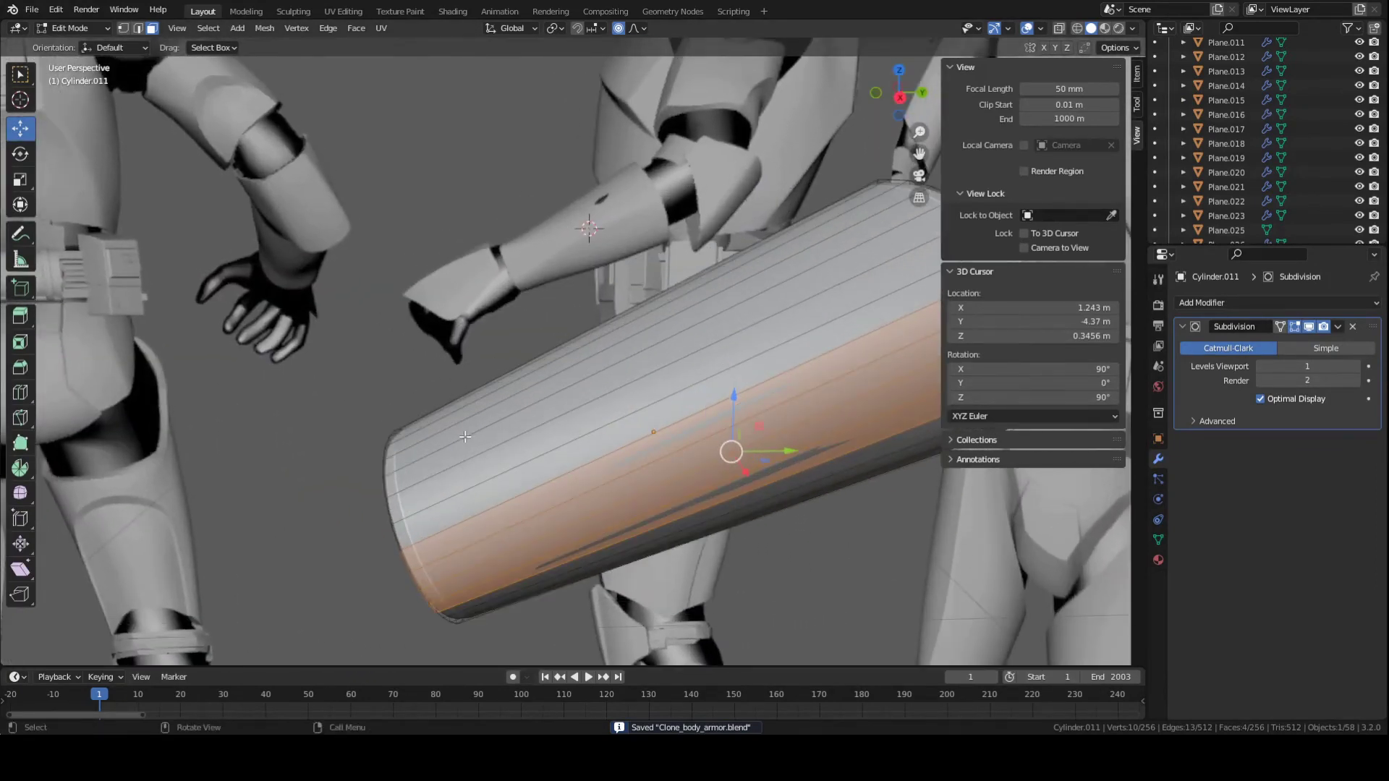
{"action": "middle_click_drag", "start_coordinate": [465, 437], "coordinate": [418, 468]}
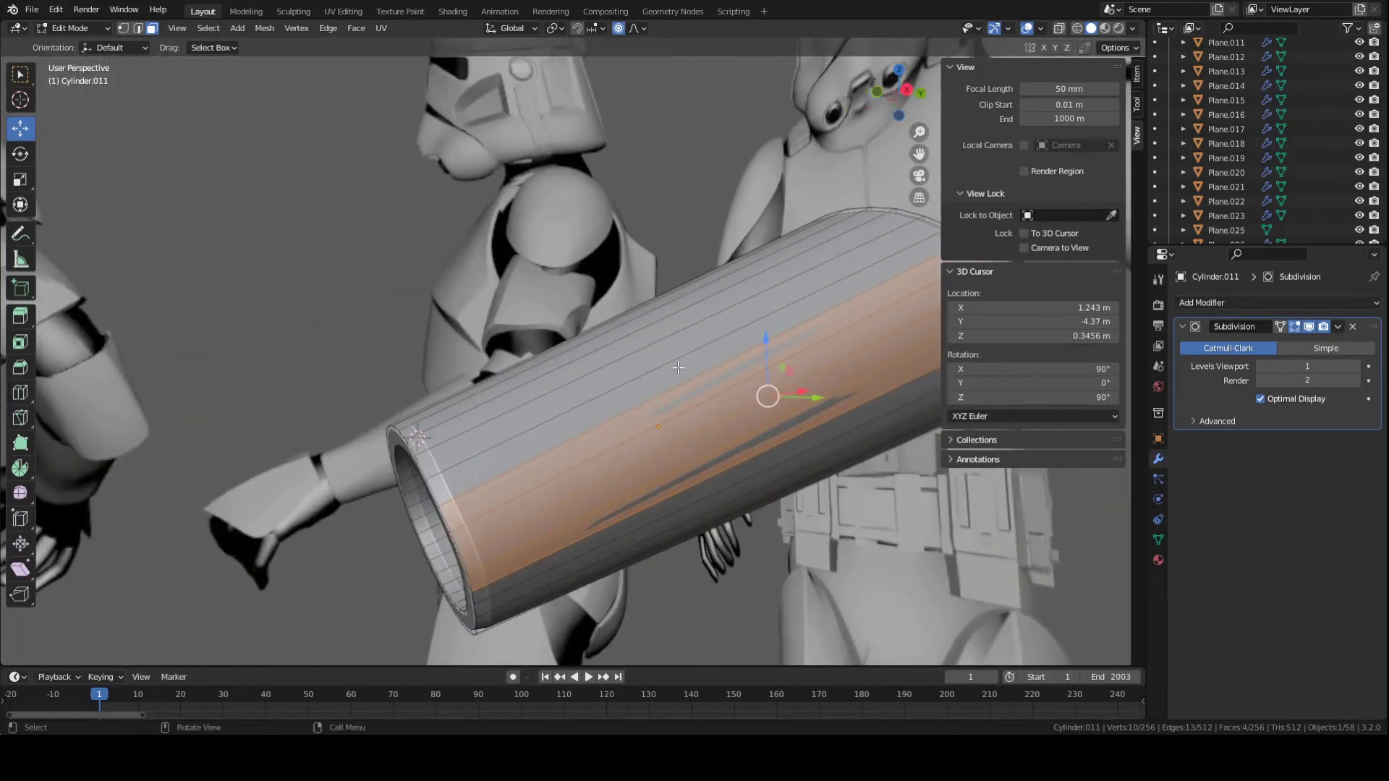
{"action": "middle_click_drag", "start_coordinate": [707, 337], "coordinate": [594, 285]}
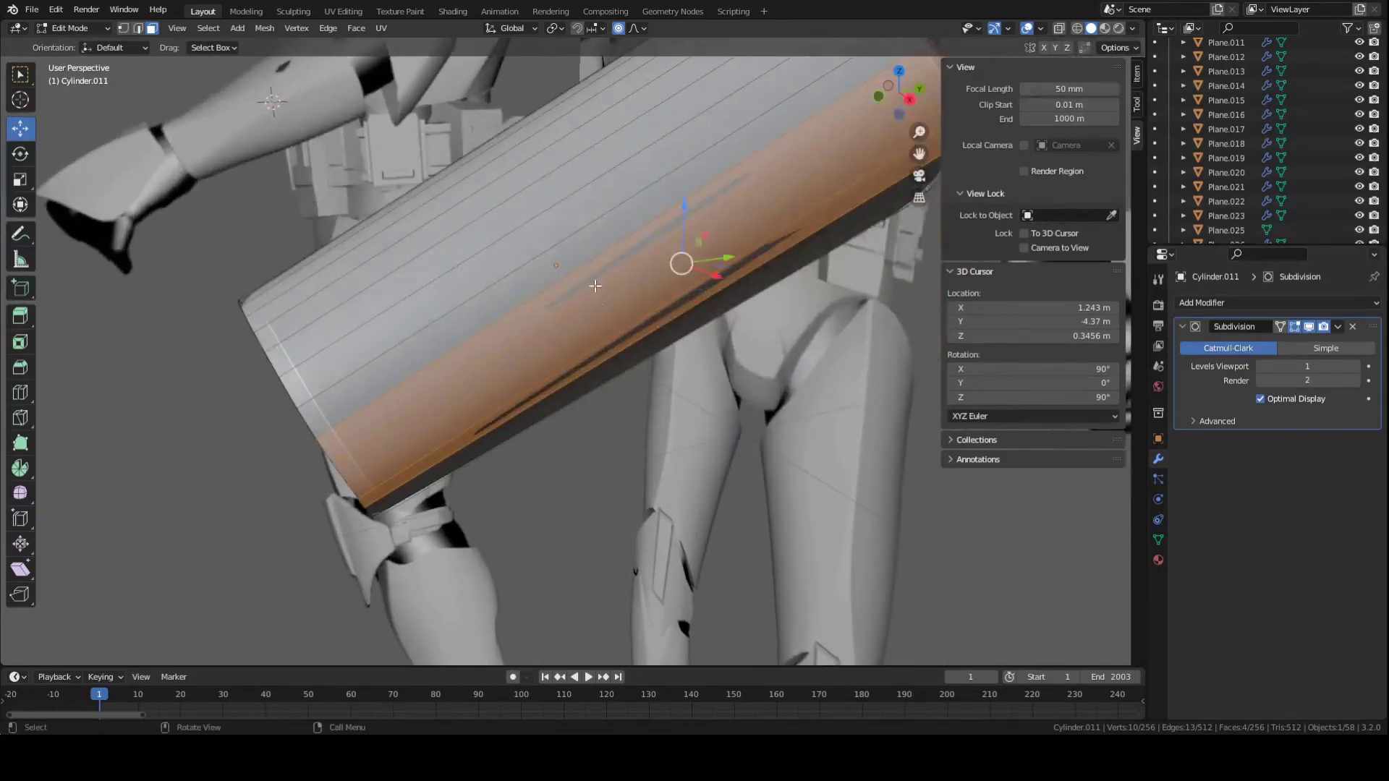
{"action": "scroll", "coordinate": [484, 319], "scroll_direction": "down", "scroll_amount": 2}
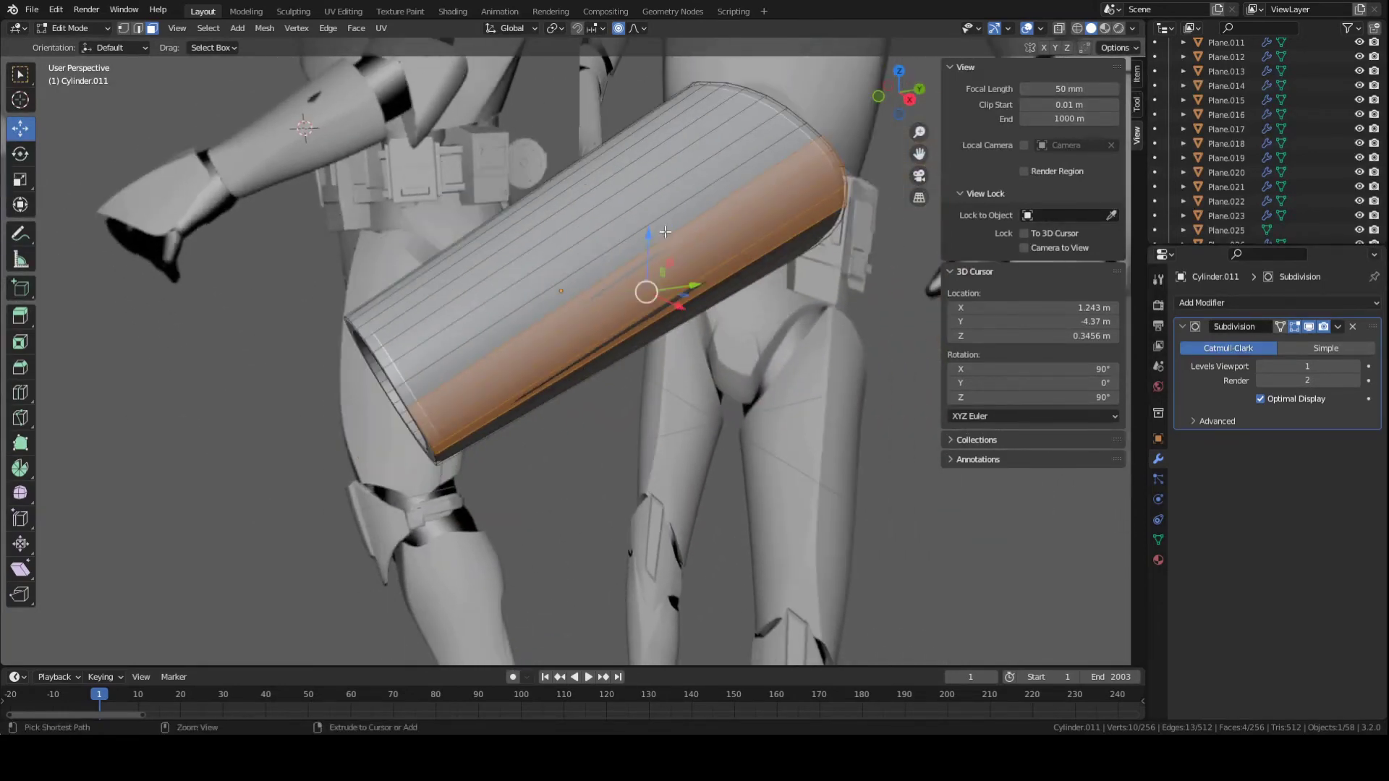
Insert a loop cut around the tube's body, slide it close to the elbow-end rim and save the file.
{"action": "key", "text": "ctrl+r"}
{"action": "left_click", "coordinate": [637, 255]}
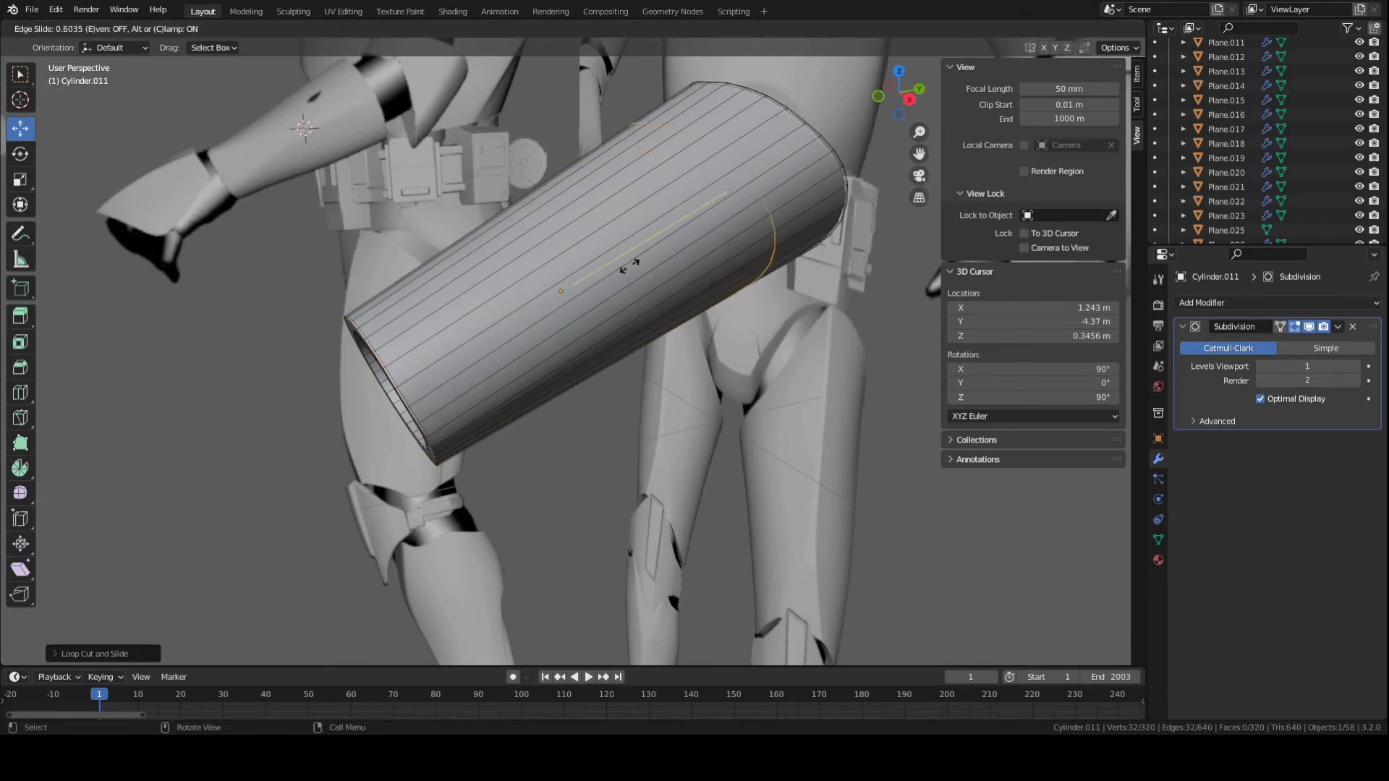
{"action": "left_click", "coordinate": [710, 220]}
{"action": "key", "text": "Tab"}
{"action": "middle_click_drag", "start_coordinate": [710, 219], "coordinate": [603, 325]}
{"action": "key", "text": "alt+a"}
{"action": "key", "text": "ctrl+s"}
{"action": "scroll", "coordinate": [469, 336], "scroll_direction": "down", "scroll_amount": 3}
{"action": "key", "text": "Tab"}
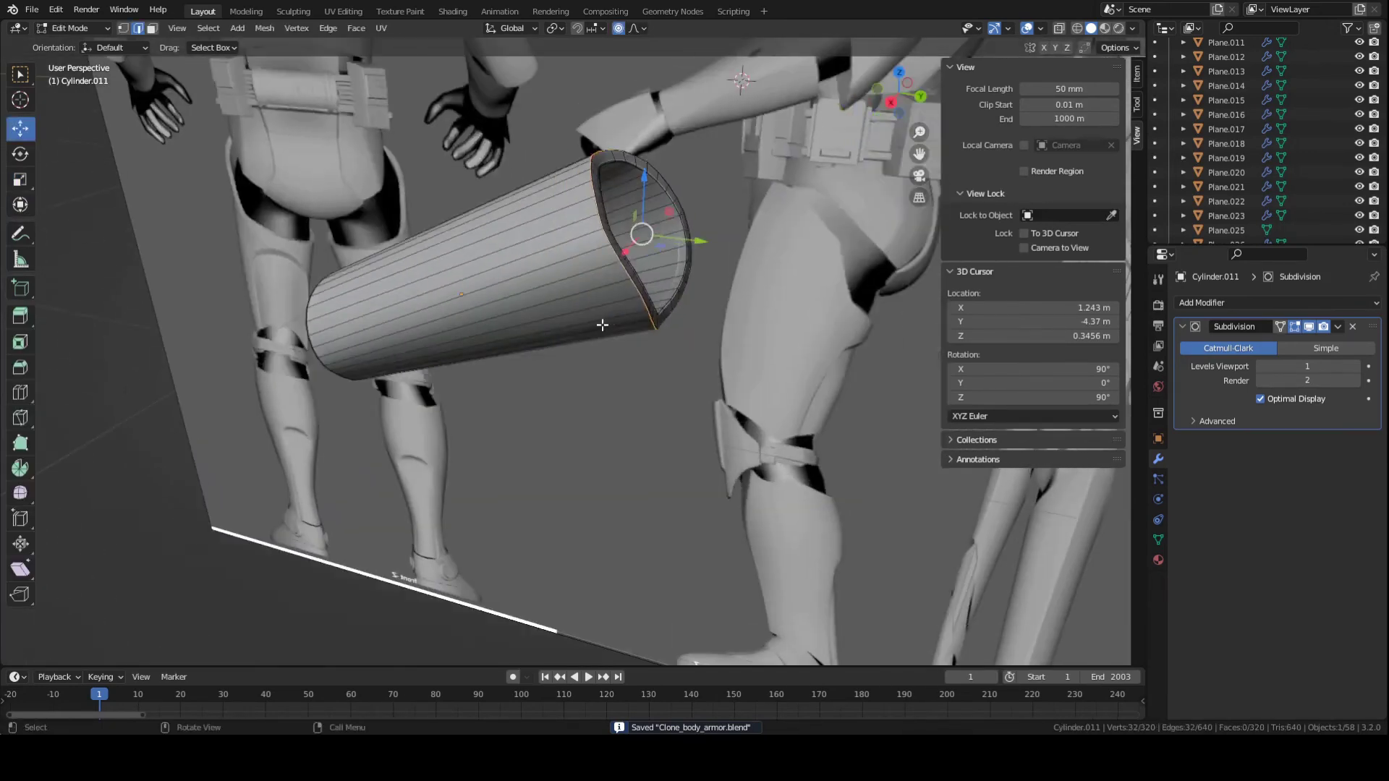
Adjust the elbow-end rim slightly along the X and Y axes with proportional falloff and save the file.
{"action": "middle_click_drag", "start_coordinate": [619, 250], "coordinate": [623, 282]}
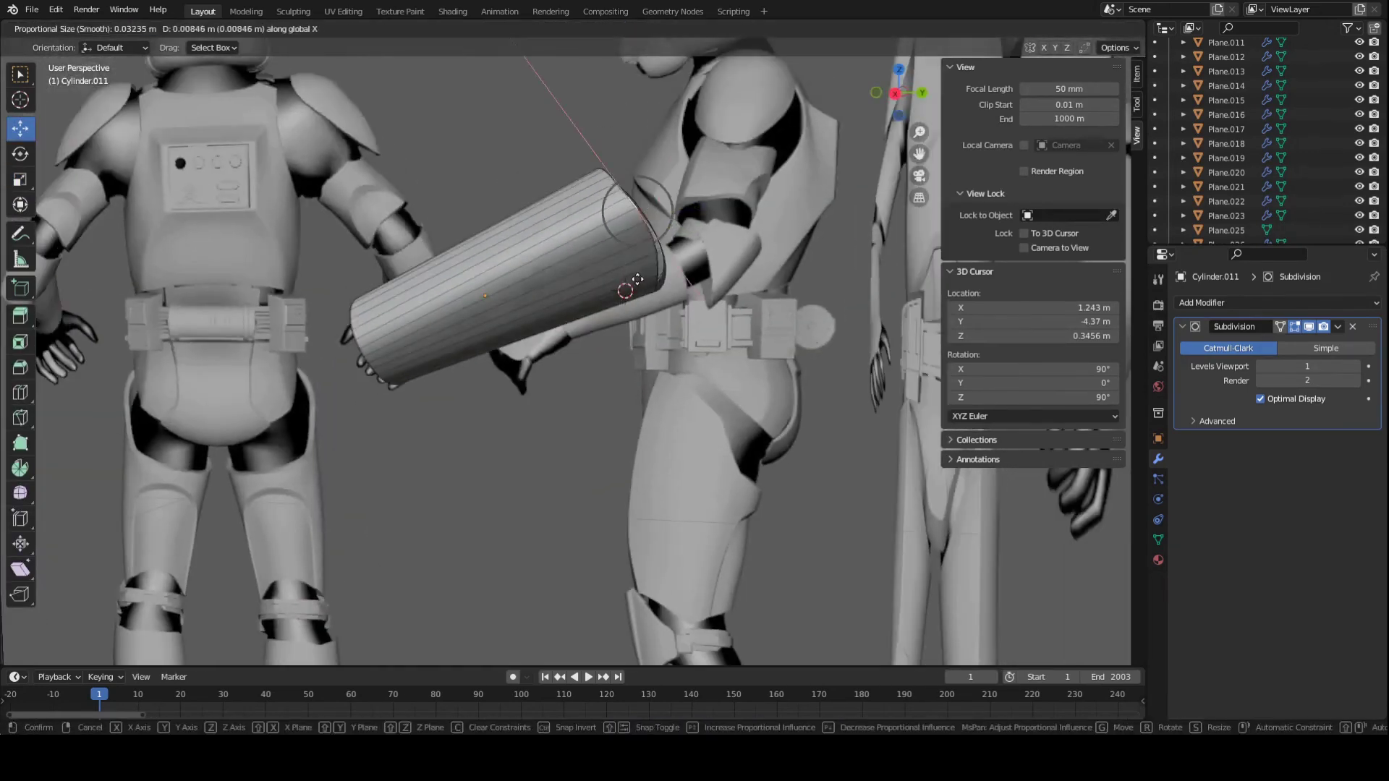
{"action": "key", "text": "g"}
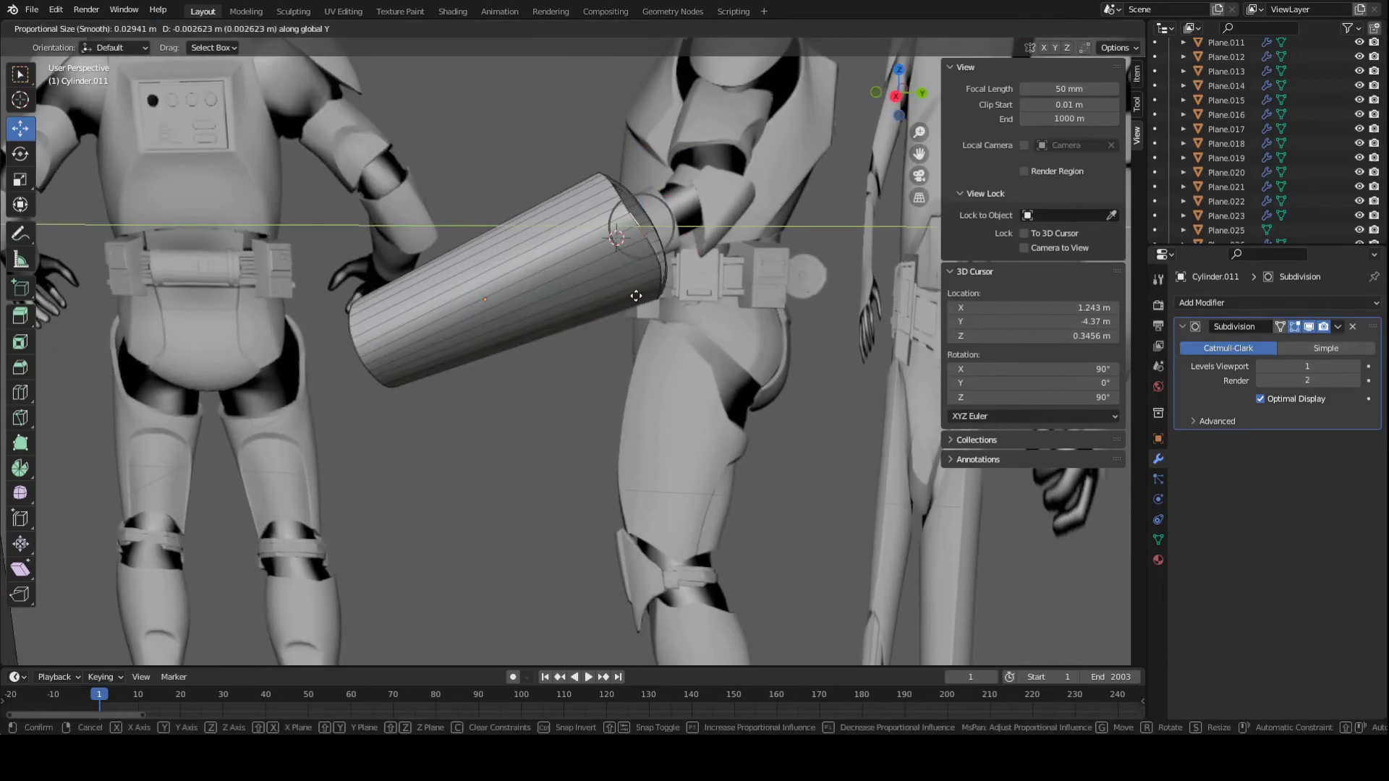
{"action": "left_click", "coordinate": [635, 295]}
{"action": "key", "text": "Tab"}
{"action": "key", "text": "ctrl+s"}
{"action": "middle_click_drag", "start_coordinate": [635, 310], "coordinate": [549, 507]}
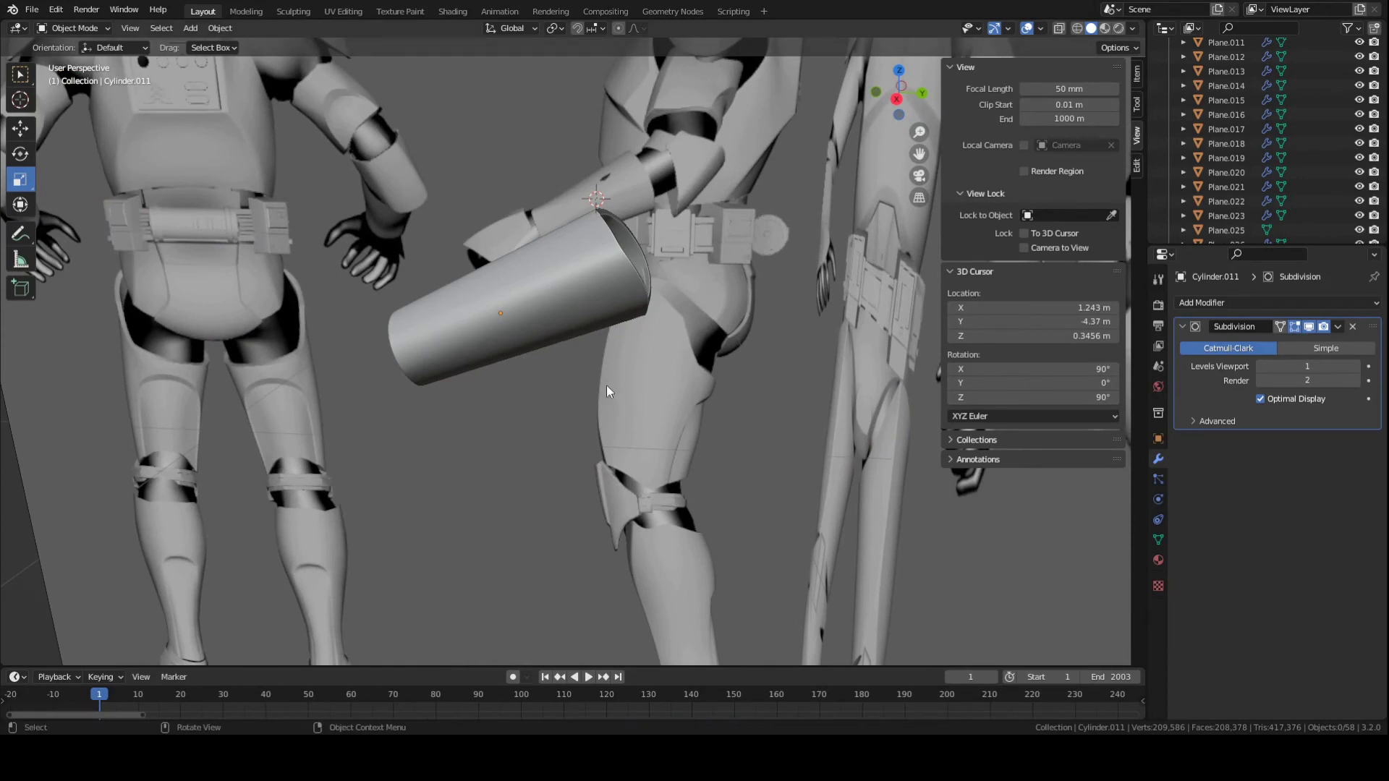
Set the forearm tube's viewport subdivision level to 1 and apply the Subdivision modifier.
{"action": "middle_click_drag", "start_coordinate": [607, 387], "coordinate": [712, 320]}
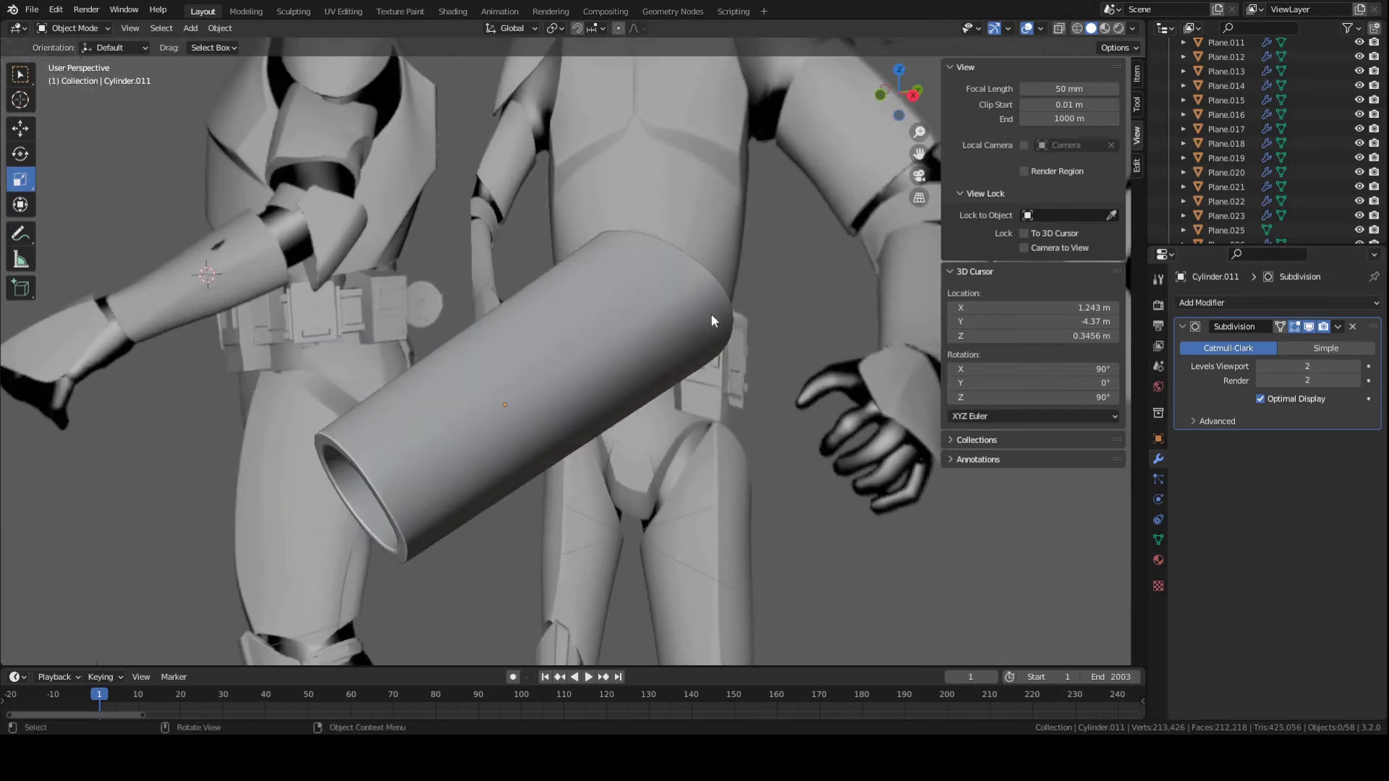
{"action": "left_click", "coordinate": [1259, 366]}
{"action": "middle_click_drag", "start_coordinate": [760, 376], "coordinate": [596, 418]}
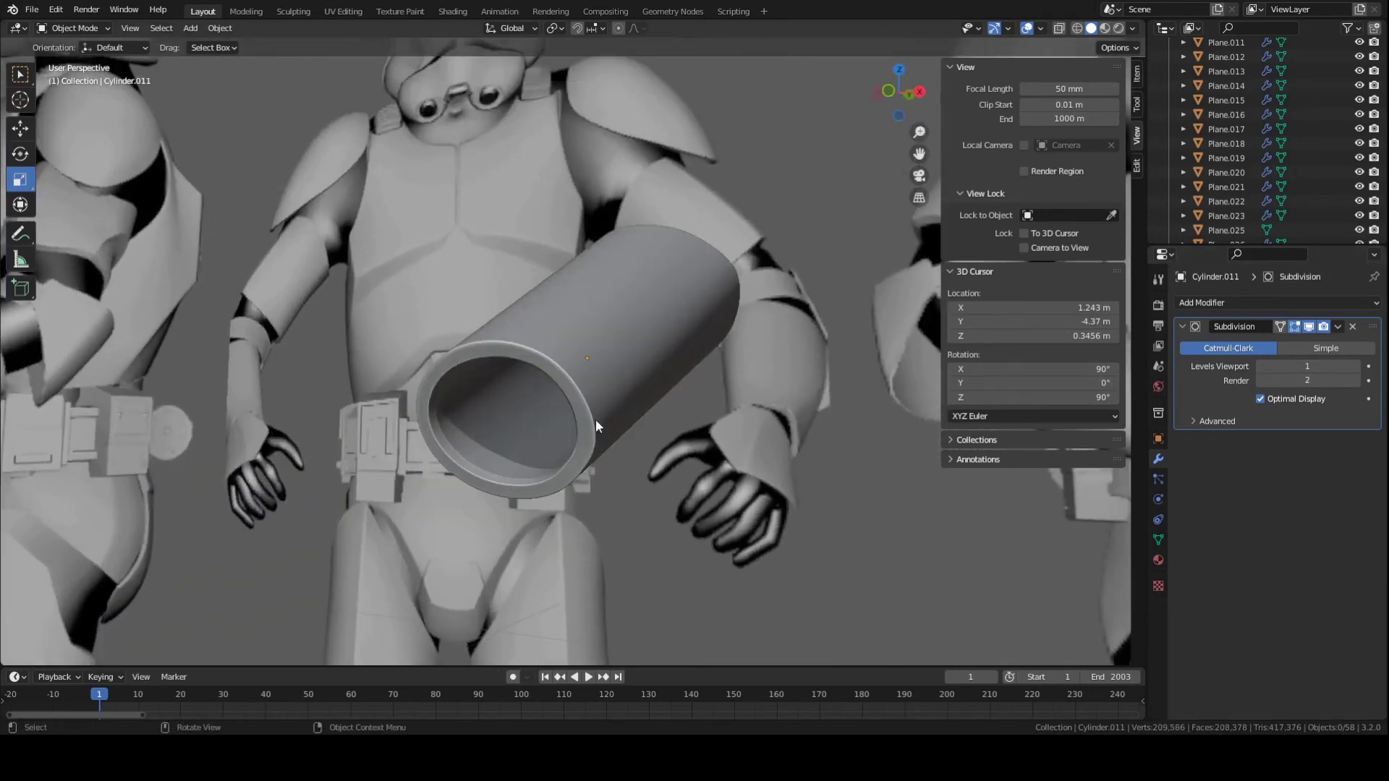
{"action": "middle_click_drag", "start_coordinate": [635, 348], "coordinate": [1178, 431]}
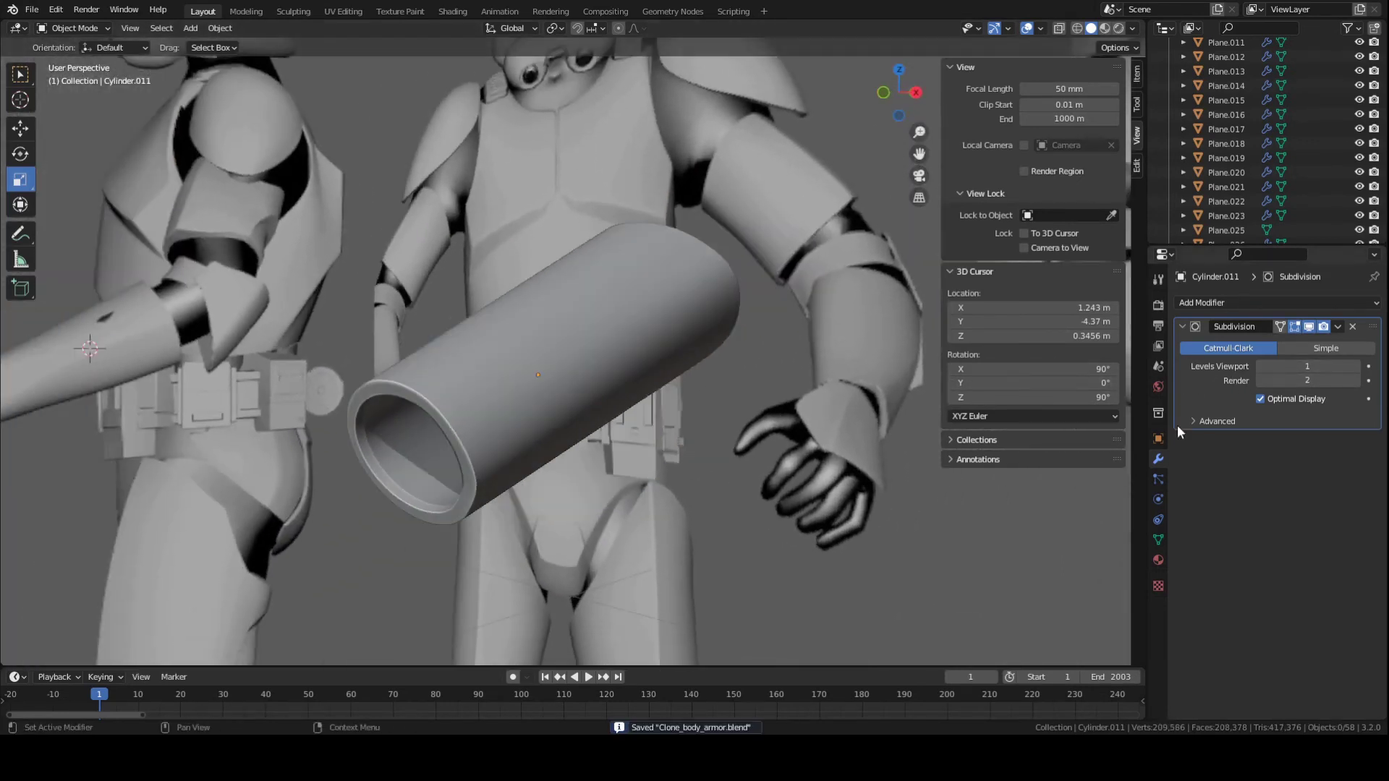
{"action": "left_click", "coordinate": [1337, 328]}
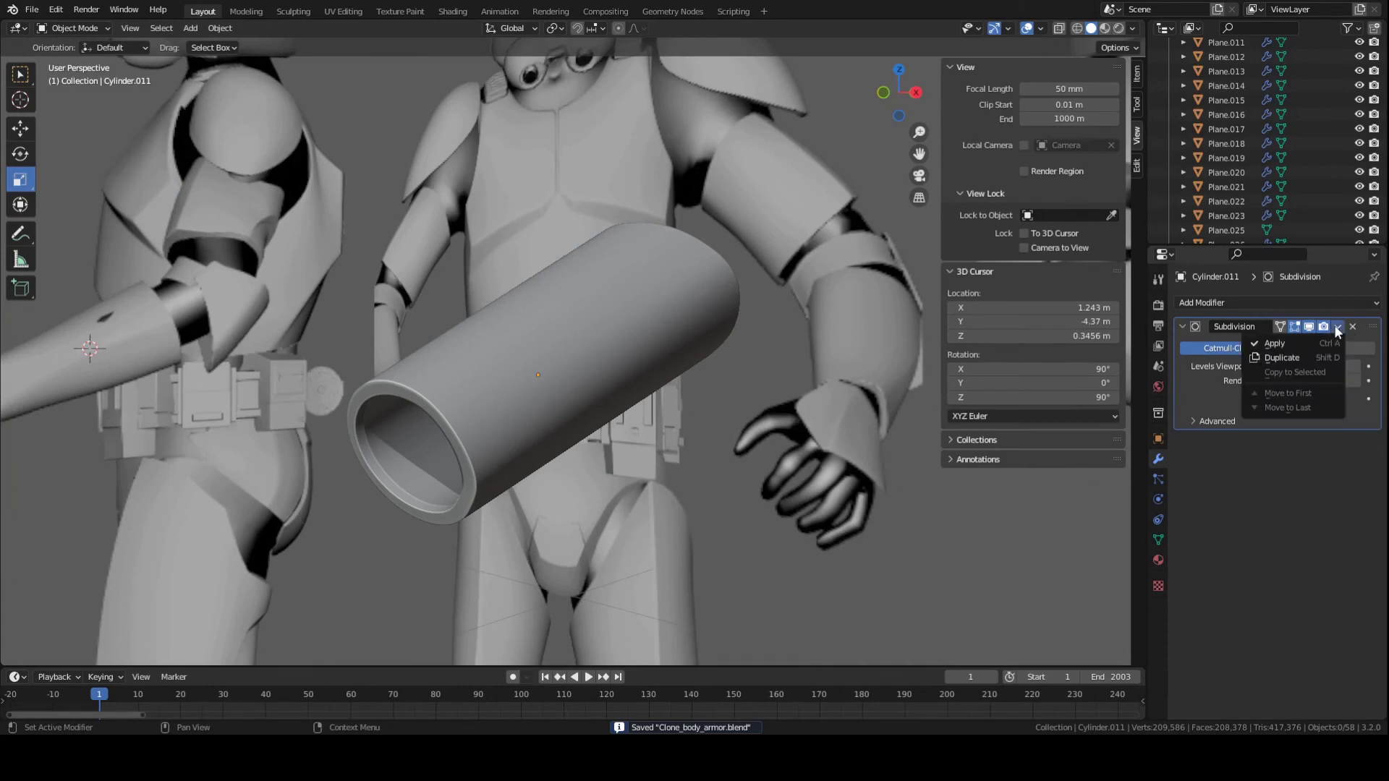
{"action": "left_click", "coordinate": [1318, 341]}
{"action": "middle_click_drag", "start_coordinate": [753, 406], "coordinate": [663, 388]}
Save the file and duplicate the forearm tube, moving the copy away from the original.
{"action": "key", "text": "g"}
{"action": "left_click", "coordinate": [656, 431]}
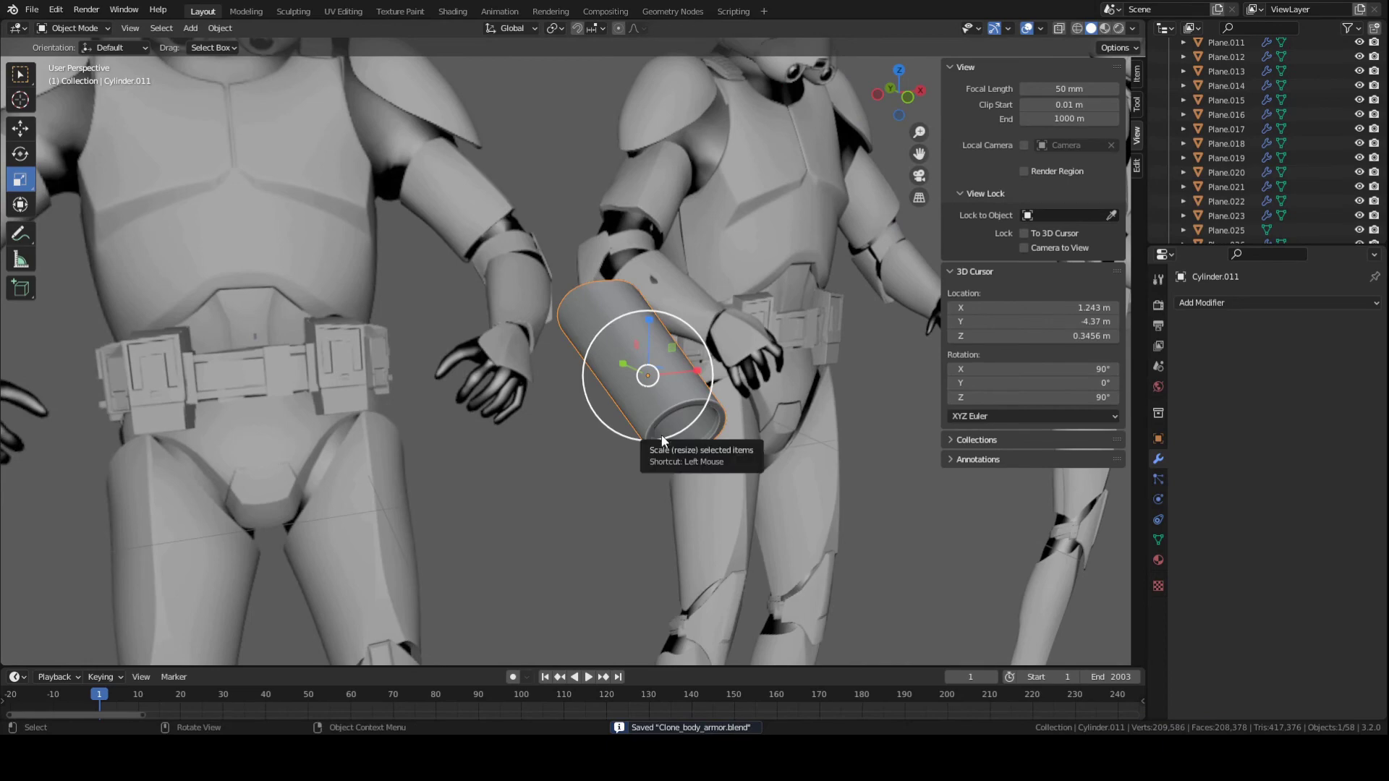
{"action": "middle_click_drag", "start_coordinate": [663, 440], "coordinate": [532, 472]}
{"action": "scroll", "coordinate": [709, 430], "scroll_direction": "down", "scroll_amount": 3}
{"action": "scroll", "coordinate": [594, 431], "scroll_direction": "up", "scroll_amount": 5}
{"action": "key", "text": "ctrl+s"}
{"action": "scroll", "coordinate": [632, 447], "scroll_direction": "down", "scroll_amount": 3}
{"action": "scroll", "coordinate": [632, 445], "scroll_direction": "down", "scroll_amount": 4}
{"action": "scroll", "coordinate": [531, 473], "scroll_direction": "down", "scroll_amount": 3}
{"action": "key", "text": "shift+d"}
{"action": "key", "text": "g"}
{"action": "middle_click_drag", "start_coordinate": [757, 303], "coordinate": [577, 399], "text": "shift"}
{"action": "left_click", "coordinate": [609, 363]}
{"action": "scroll", "coordinate": [506, 381], "scroll_direction": "up", "scroll_amount": 5}
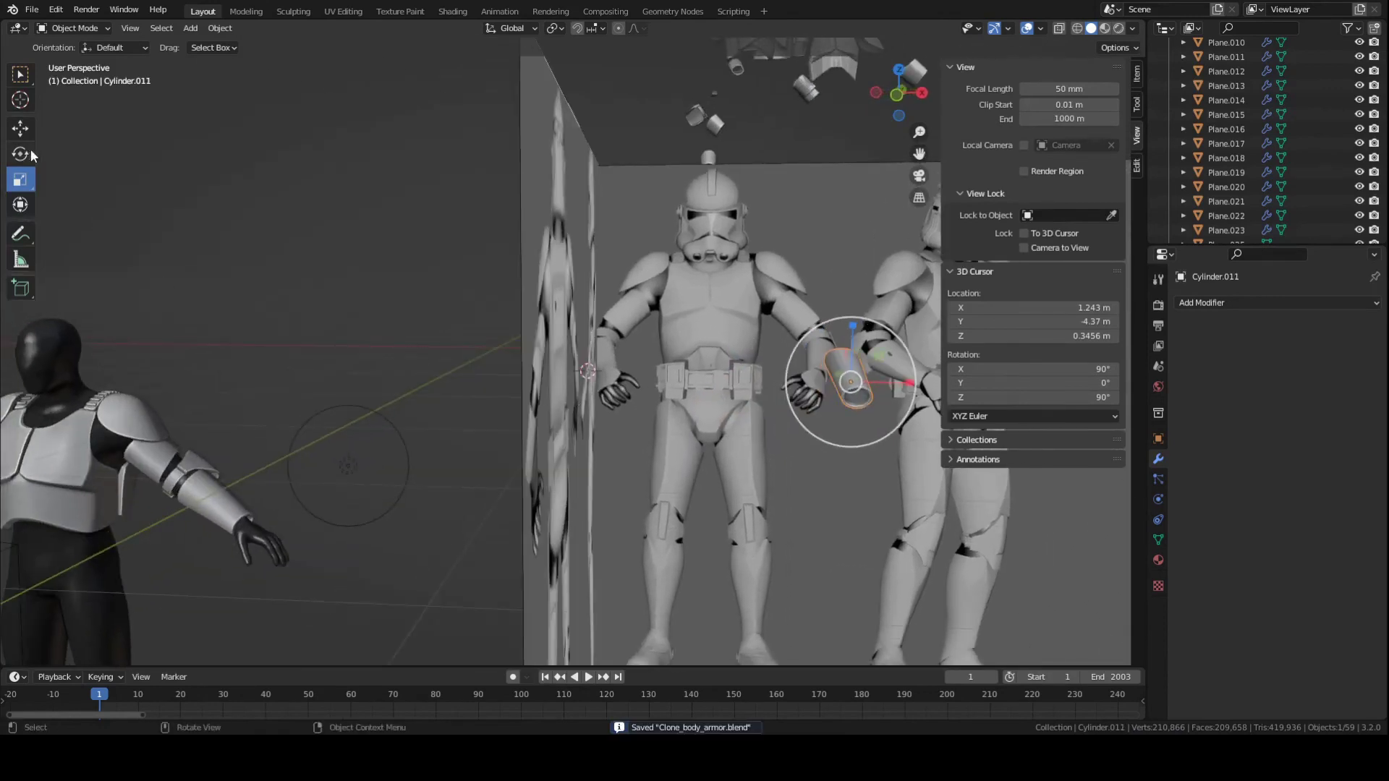
Move the forearm tube from the reference images to the space beside the body's forearm.
{"action": "middle_click_drag", "start_coordinate": [245, 263], "coordinate": [248, 240], "text": "shift"}
{"action": "key", "text": "g"}
{"action": "left_click", "coordinate": [1300, 410]}
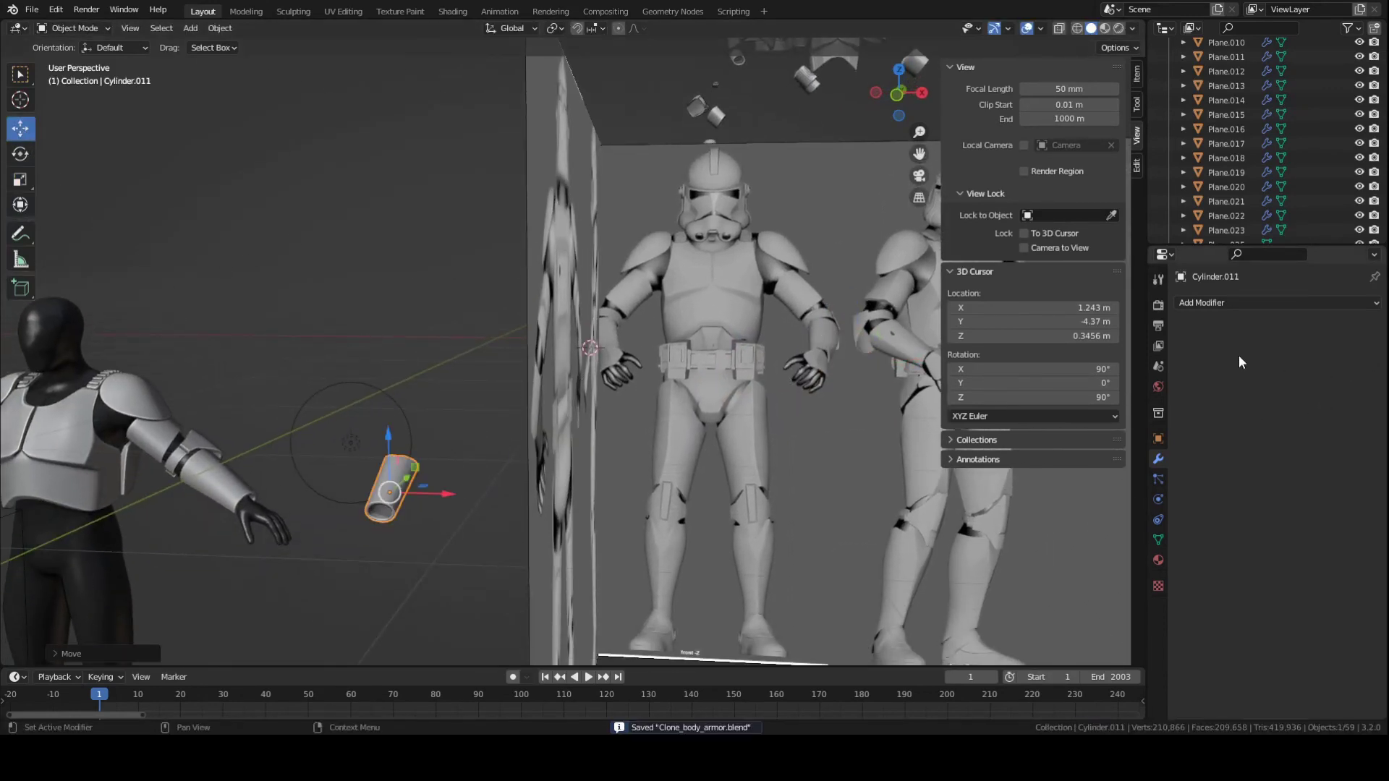
Rotate the forearm tube about 63° around the Z axis and move it closer to the arm.
{"action": "middle_click_drag", "start_coordinate": [1241, 361], "coordinate": [830, 489]}
{"action": "key", "text": "r"}
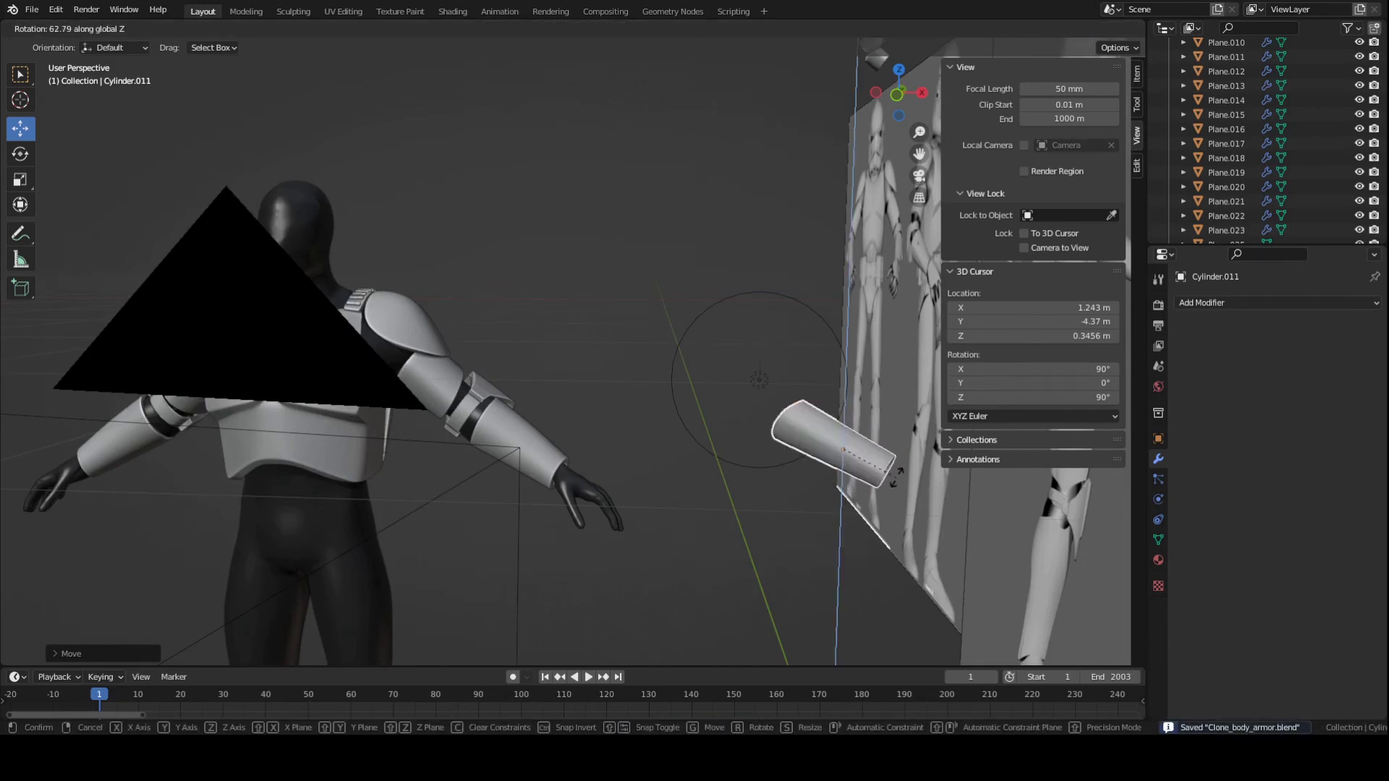
{"action": "left_click", "coordinate": [896, 478]}
{"action": "key", "text": "g"}
{"action": "left_click", "coordinate": [616, 457]}
{"action": "middle_click_drag", "start_coordinate": [615, 457], "coordinate": [518, 359]}
{"action": "scroll", "coordinate": [427, 293], "scroll_direction": "up", "scroll_amount": 1}
{"action": "middle_click_drag", "start_coordinate": [428, 293], "coordinate": [509, 333], "text": "shift"}
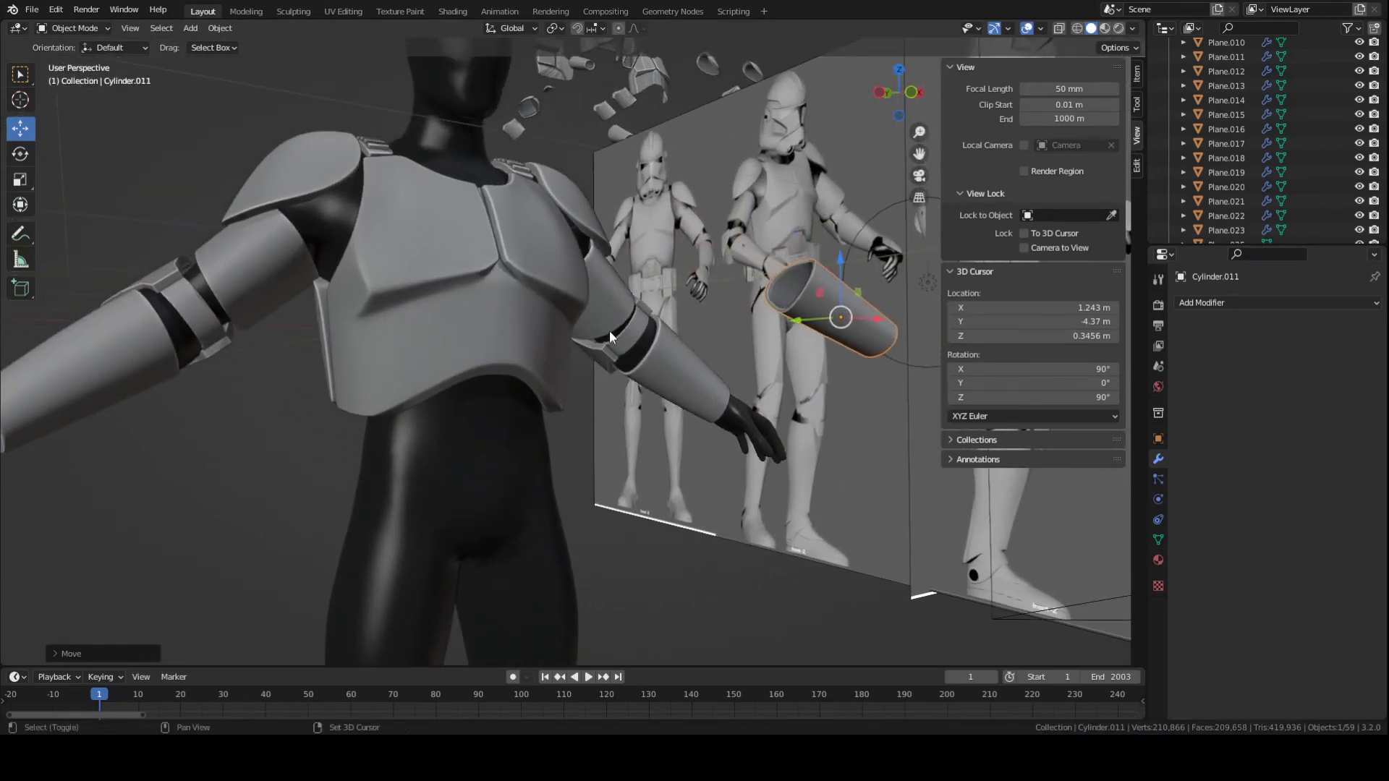
Move the forearm tube along the Y axis towards the body and check it from the front.
{"action": "mouse_move", "coordinate": [609, 332]}
{"action": "middle_mouse_down"}
{"action": "mouse_move", "coordinate": [494, 351]}
{"action": "mouse_move", "coordinate": [604, 358]}
{"action": "mouse_move", "coordinate": [557, 372]}
{"action": "mouse_move", "coordinate": [519, 359]}
{"action": "mouse_move", "coordinate": [601, 341]}
{"action": "middle_mouse_up"}
{"action": "key", "text": "g"}
{"action": "key", "text": "y"}
{"action": "left_click", "coordinate": [553, 380]}
{"action": "scroll", "coordinate": [601, 341], "scroll_direction": "up", "scroll_amount": 2}
{"action": "key", "text": "KP_1"}
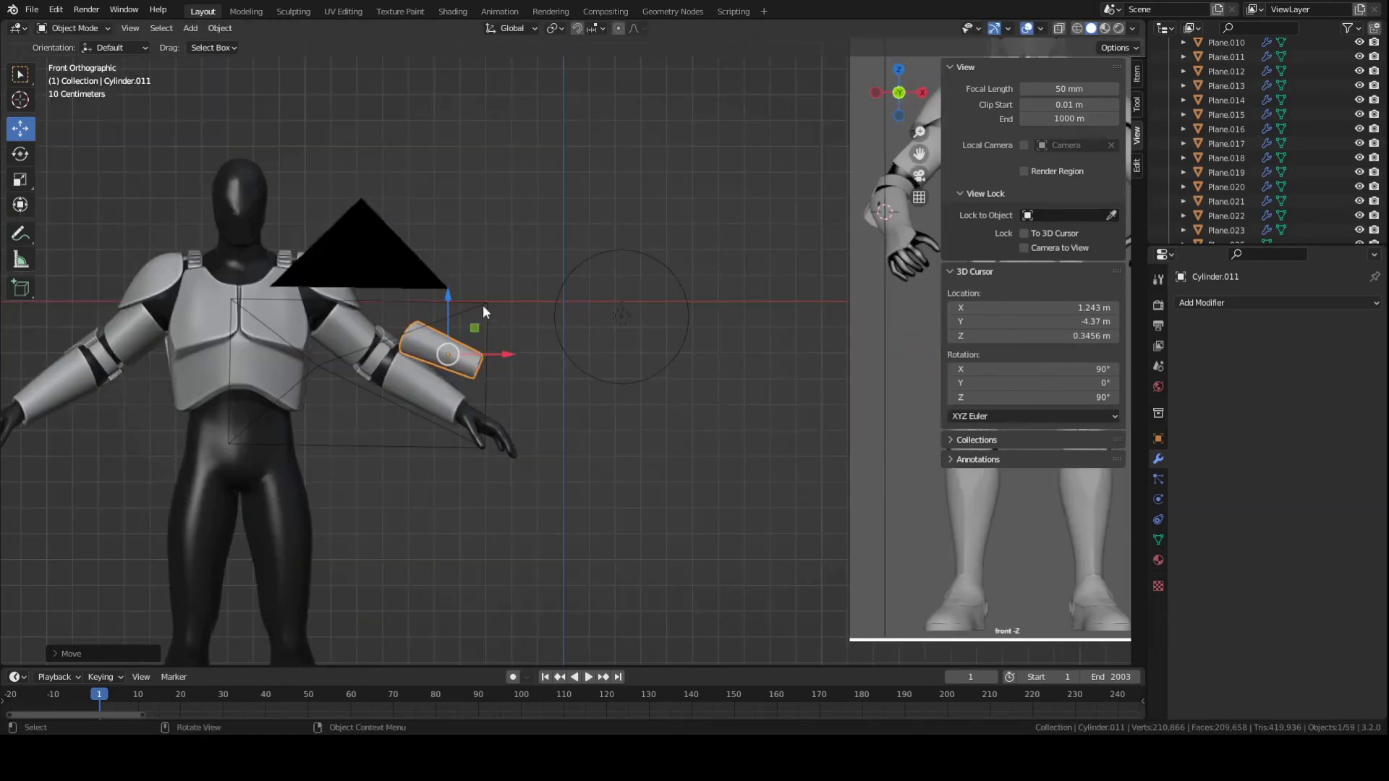
Save the file and move the tube onto the forearm in front view, about -0.07 m in X and -0.15 m in Z.
{"action": "middle_click_drag", "start_coordinate": [461, 309], "coordinate": [593, 368], "text": "shift"}
{"action": "scroll", "coordinate": [576, 340], "scroll_direction": "up", "scroll_amount": 6}
{"action": "key", "text": "ctrl+s"}
{"action": "key", "text": "g"}
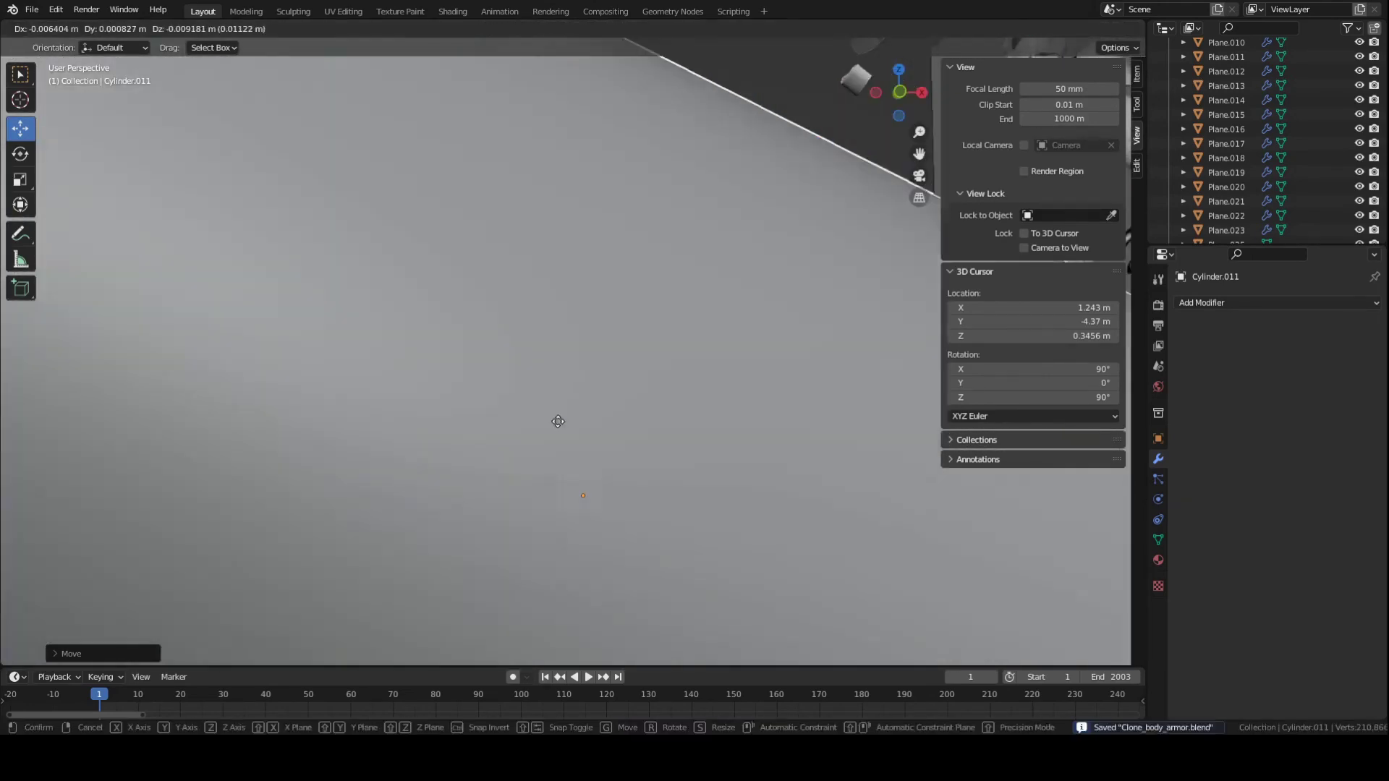
{"action": "scroll", "coordinate": [557, 421], "scroll_direction": "down", "scroll_amount": 6}
{"action": "key", "text": "KP_1"}
{"action": "scroll", "coordinate": [582, 450], "scroll_direction": "up", "scroll_amount": 2}
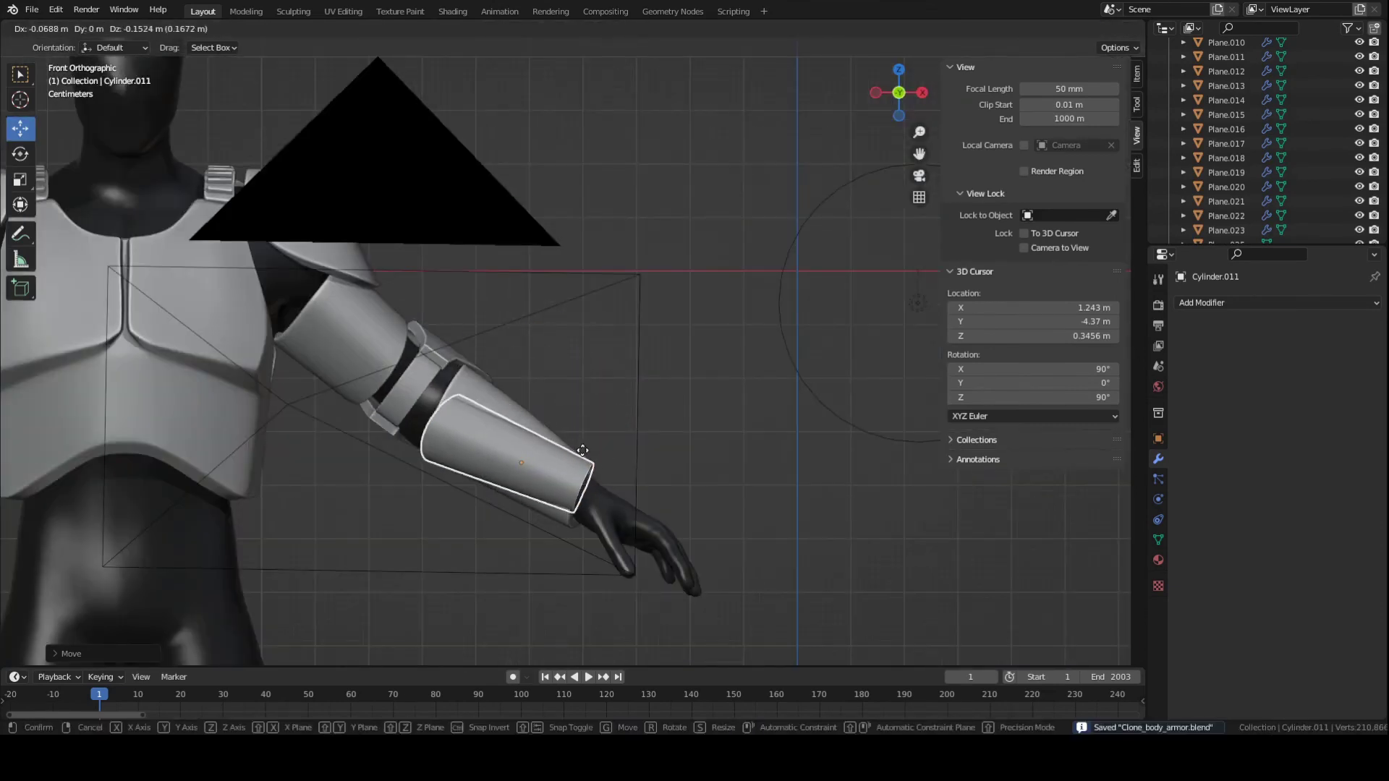
{"action": "left_click", "coordinate": [582, 450]}
Scale the tube up and tilt it to follow the forearm's slant in front view.
{"action": "scroll", "coordinate": [553, 354], "scroll_direction": "up", "scroll_amount": 3}
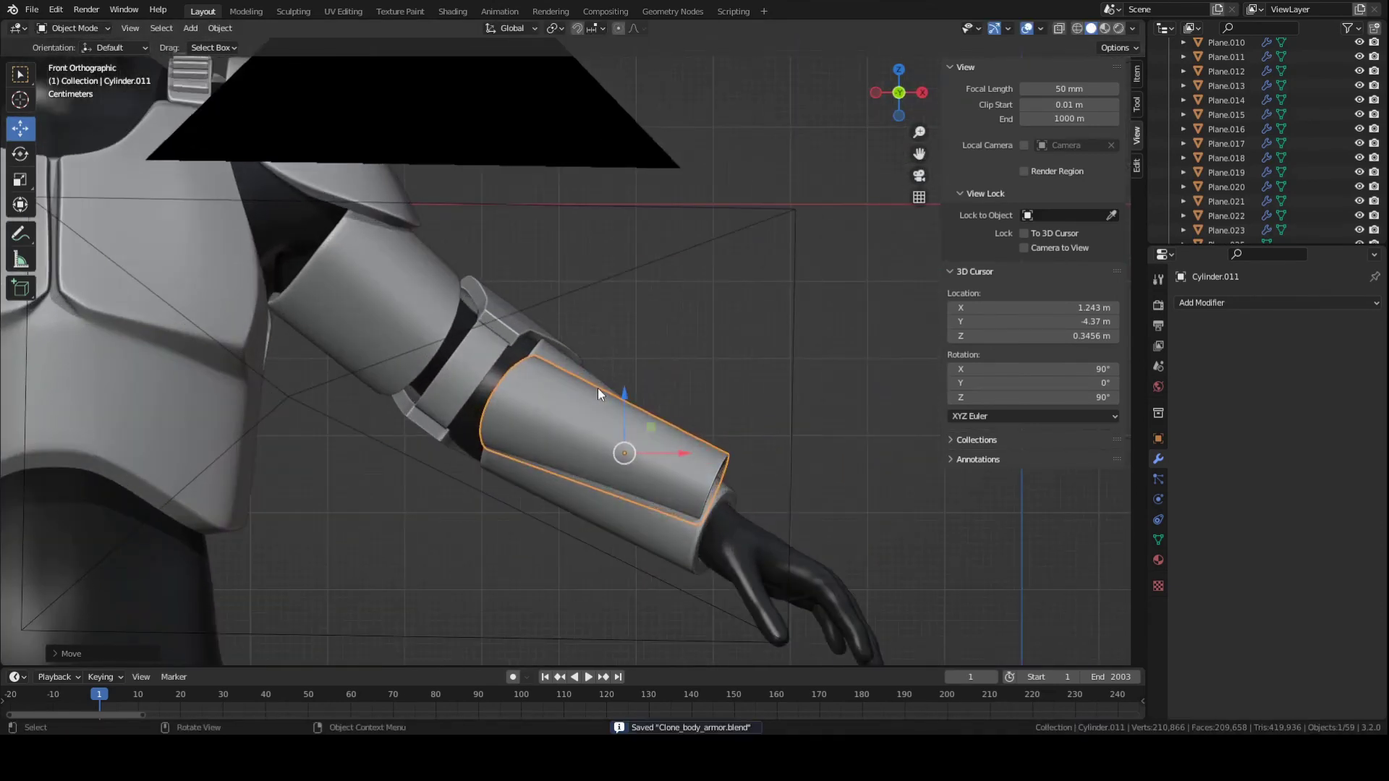
{"action": "key", "text": "s"}
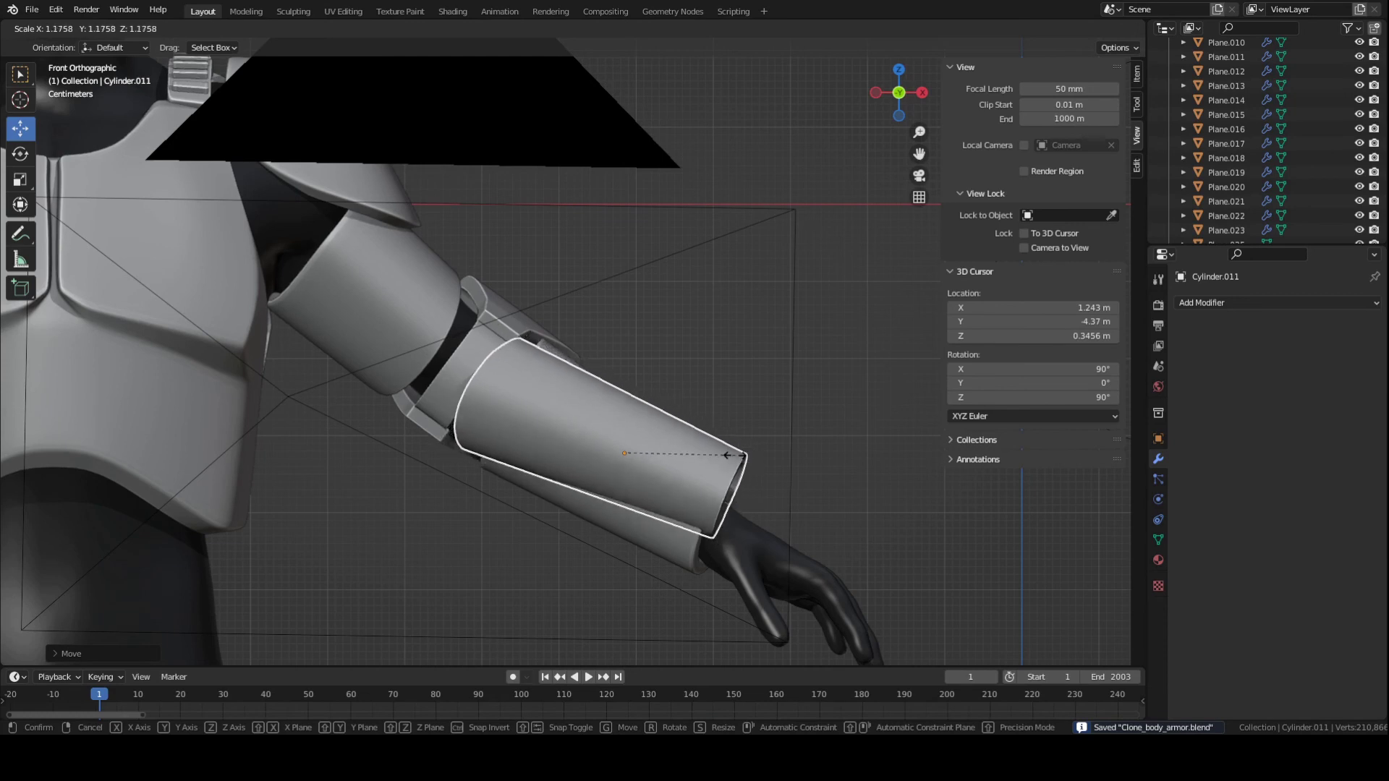
{"action": "right_click", "coordinate": [790, 511]}
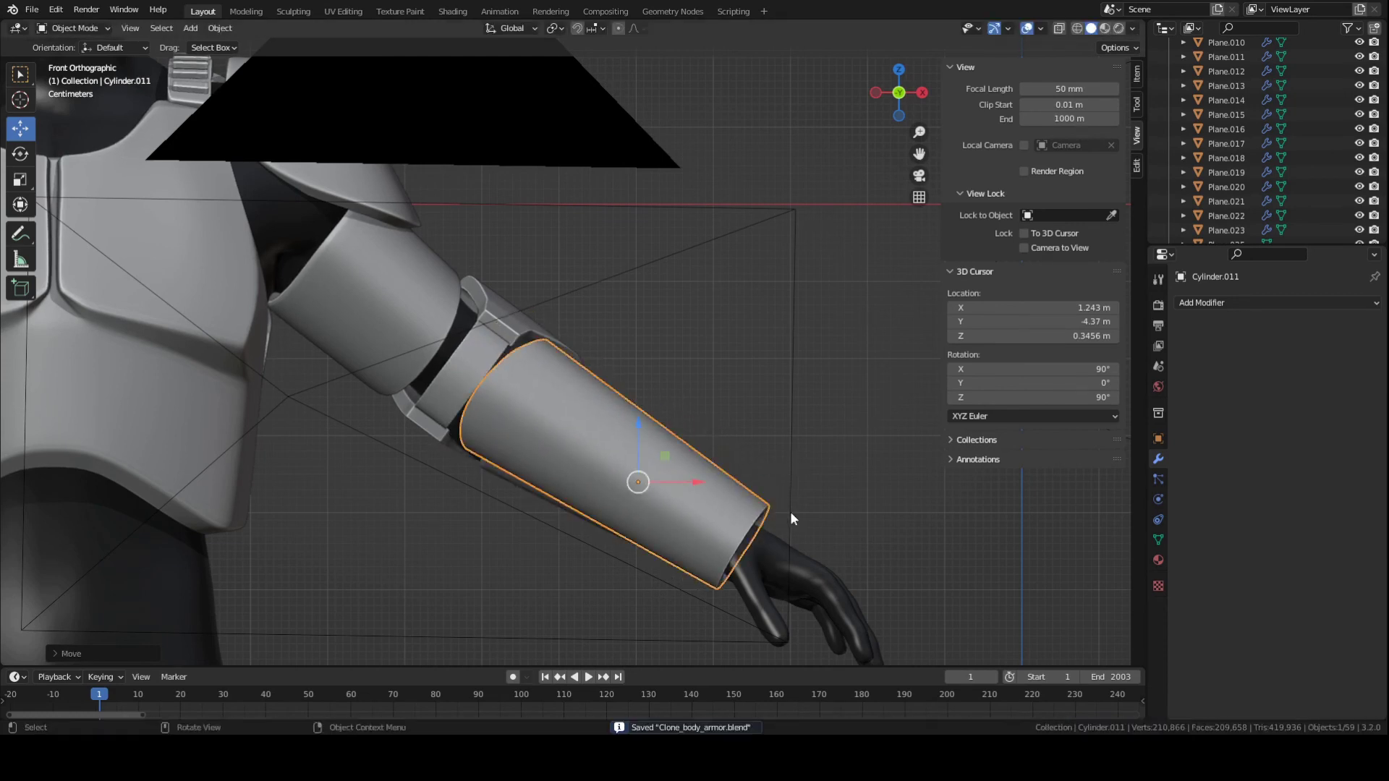
Move the tube along the Y axis so it surrounds the forearm, and save the file.
{"action": "middle_click_drag", "start_coordinate": [790, 511], "coordinate": [564, 409]}
{"action": "key", "text": "g"}
{"action": "key", "text": "y"}
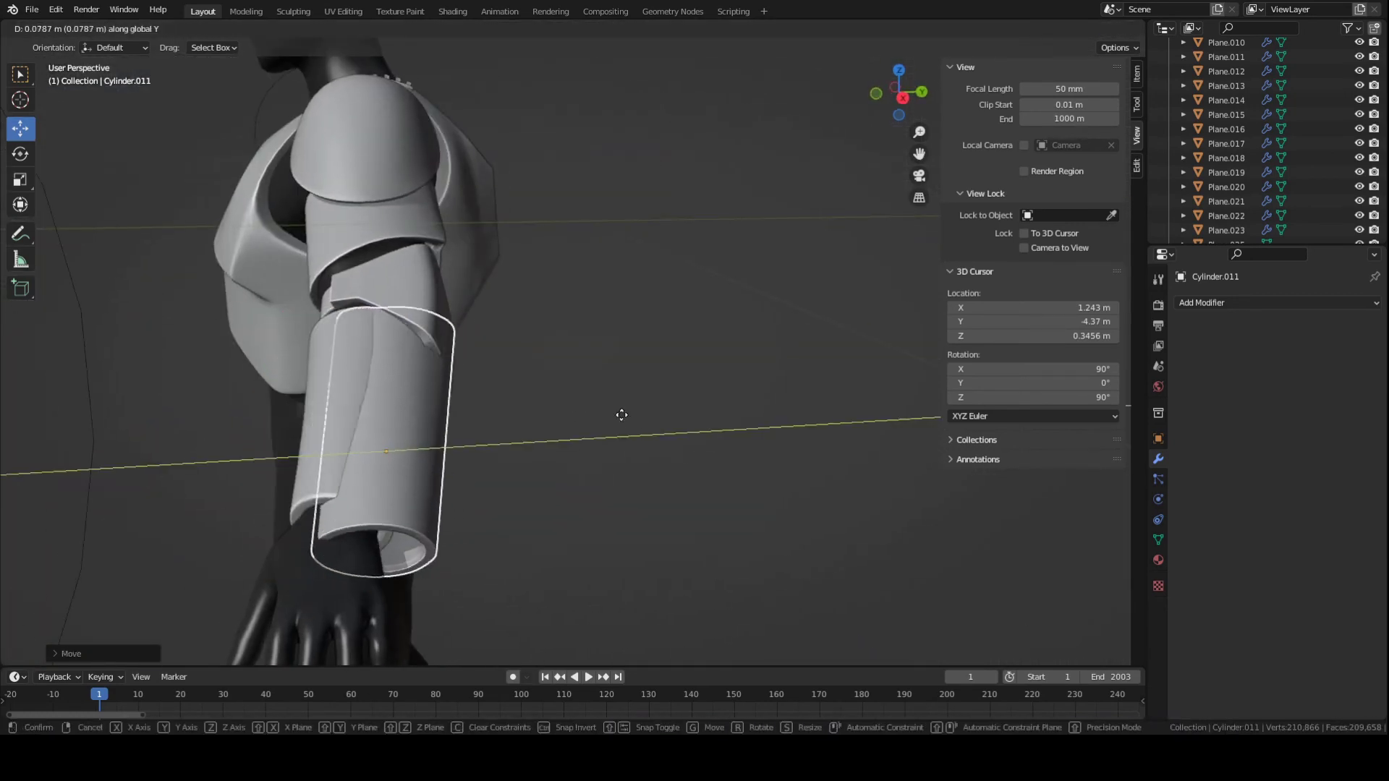
{"action": "left_click", "coordinate": [586, 411]}
{"action": "key", "text": "ctrl+s"}
Scale the forearm tube along the X axis to fit the arm.
{"action": "middle_click_drag", "start_coordinate": [474, 405], "coordinate": [658, 421]}
{"action": "key", "text": "s"}
{"action": "key", "text": "x"}
{"action": "left_click", "coordinate": [641, 468]}
Adjust the forearm tube's height along the Z axis to centre it on the arm, and save the file.
{"action": "key", "text": "g"}
{"action": "key", "text": "z"}
{"action": "left_click", "coordinate": [614, 464]}
{"action": "key", "text": "g"}
{"action": "key", "text": "z"}
{"action": "left_click", "coordinate": [643, 424]}
{"action": "key", "text": "ctrl+s"}
{"action": "scroll", "coordinate": [464, 433], "scroll_direction": "down", "scroll_amount": 3}
{"action": "scroll", "coordinate": [615, 423], "scroll_direction": "up", "scroll_amount": 3}
{"action": "middle_click_drag", "start_coordinate": [527, 427], "coordinate": [576, 428]}
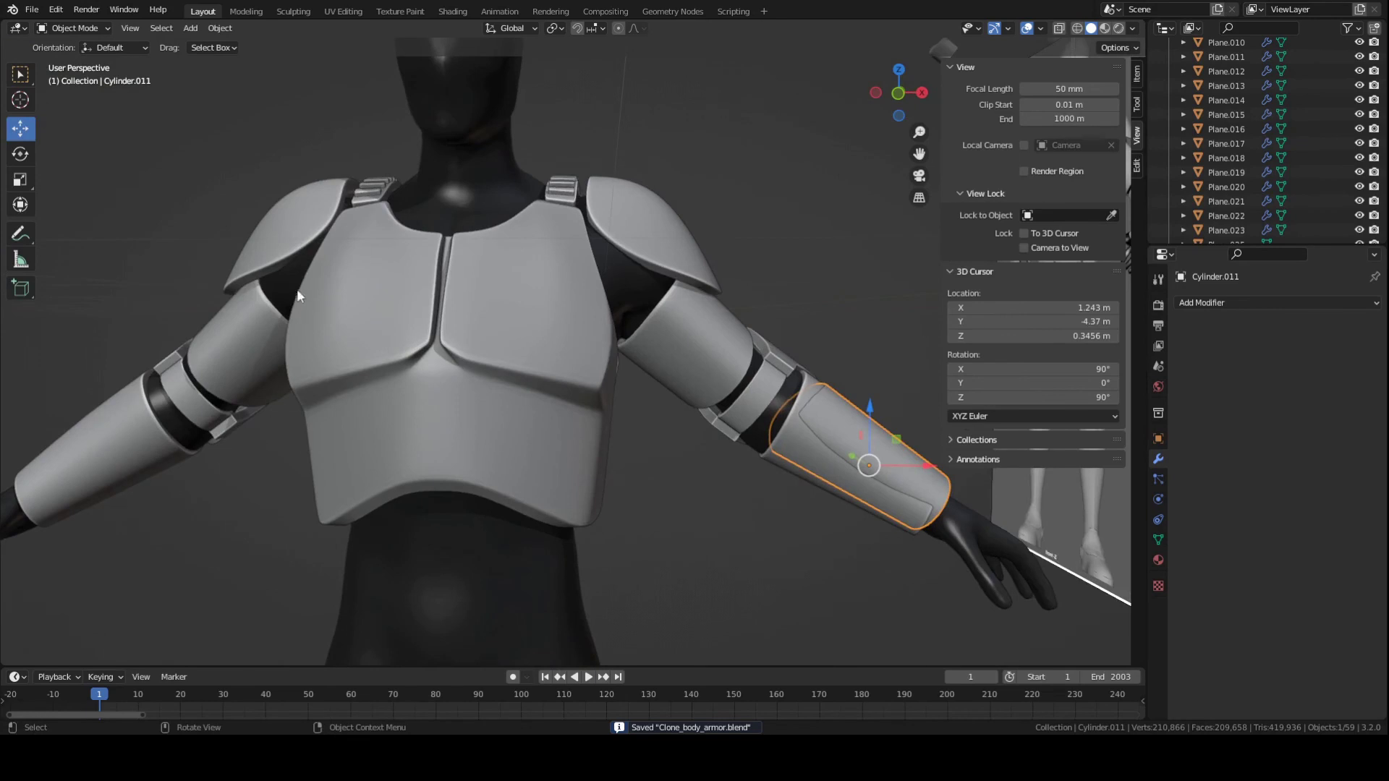
Select the old mirrored forearm armour and hide it.
{"action": "scroll", "coordinate": [489, 454], "scroll_direction": "down", "scroll_amount": 3}
{"action": "left_click", "coordinate": [271, 422]}
{"action": "key", "text": "h"}
{"action": "scroll", "coordinate": [405, 434], "scroll_direction": "up", "scroll_amount": 2}
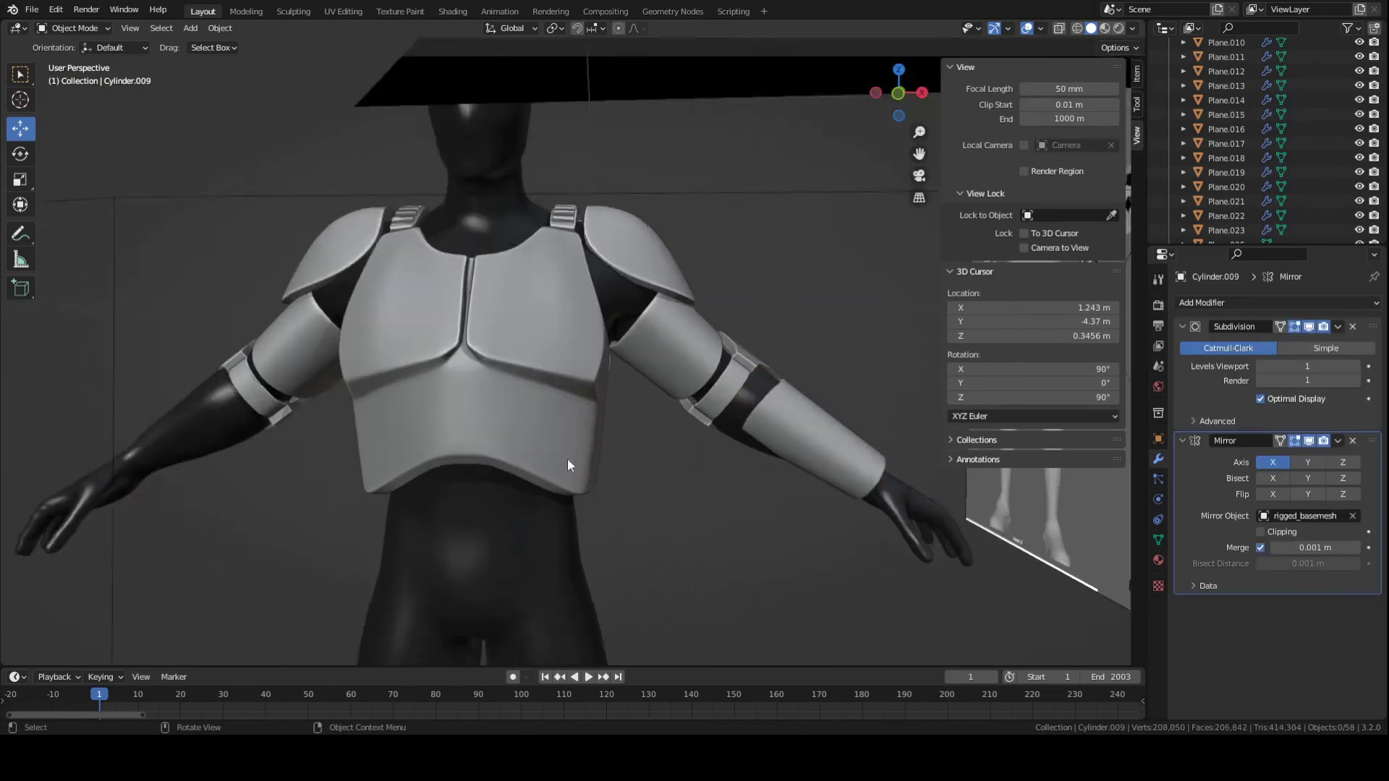
Add an X-axis Mirror modifier to the new forearm tube with the body mesh as mirror object, and save the file.
{"action": "middle_click_drag", "start_coordinate": [868, 467], "coordinate": [779, 484]}
{"action": "left_click", "coordinate": [780, 484]}
{"action": "left_click", "coordinate": [1214, 302]}
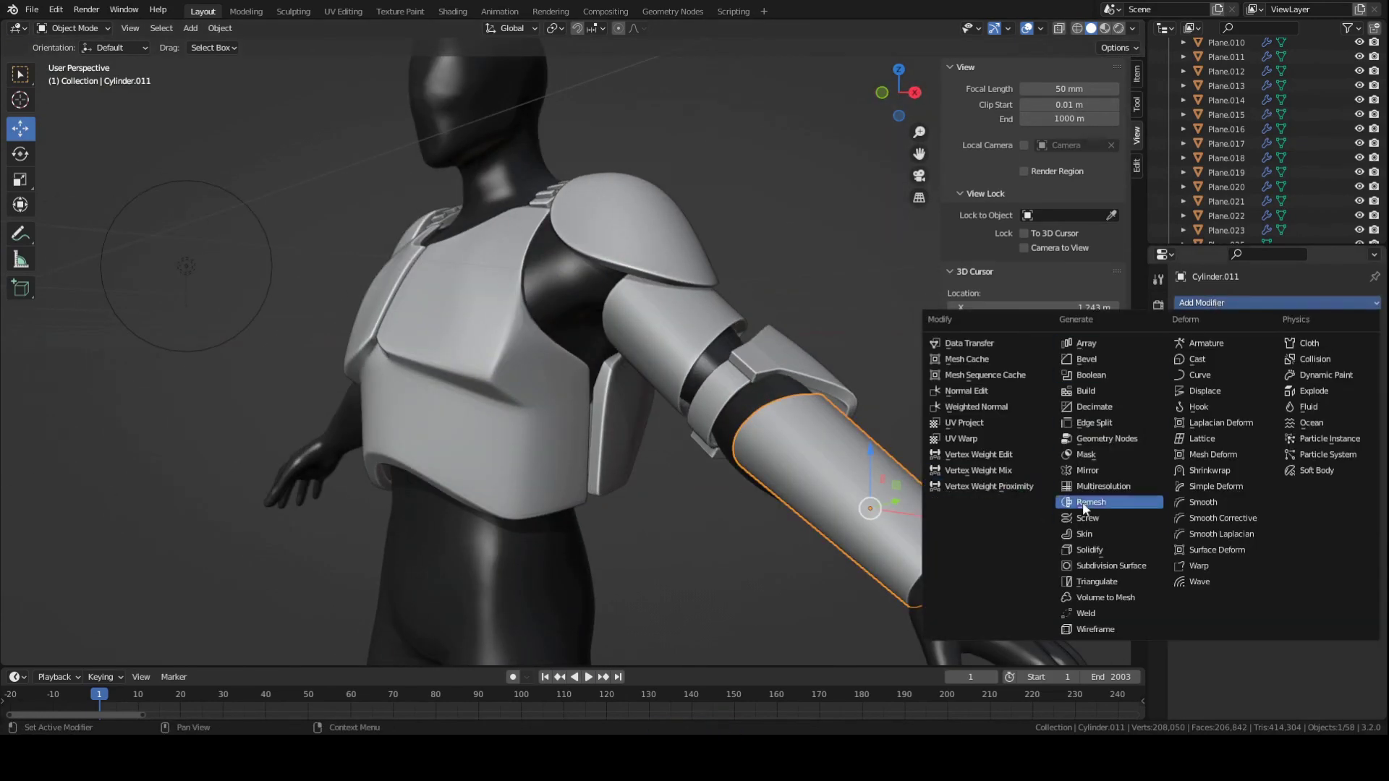
{"action": "left_click", "coordinate": [1092, 470]}
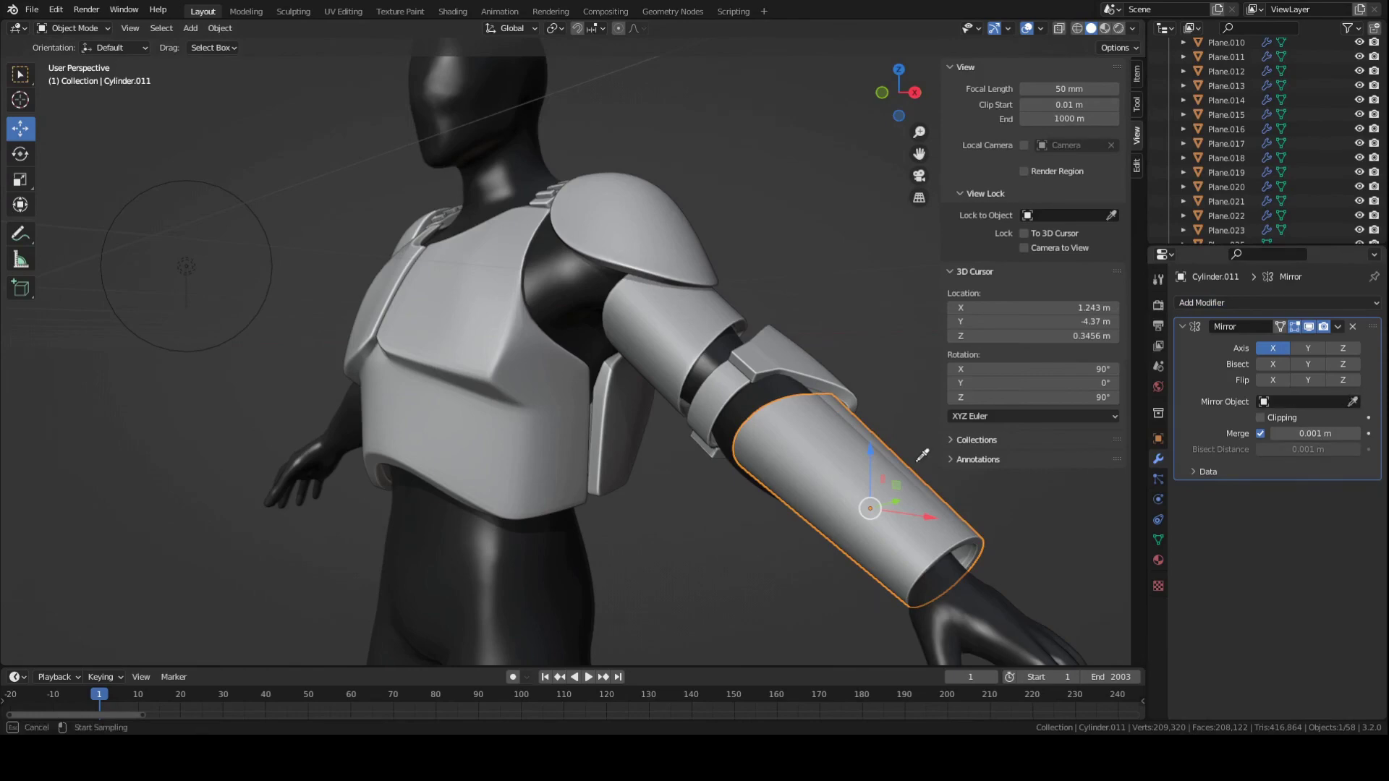
{"action": "key", "text": "a"}
{"action": "middle_click_drag", "start_coordinate": [395, 544], "coordinate": [758, 541]}
{"action": "key", "text": "alt+a"}
{"action": "scroll", "coordinate": [488, 535], "scroll_direction": "down", "scroll_amount": 3}
{"action": "key", "text": "ctrl+s"}
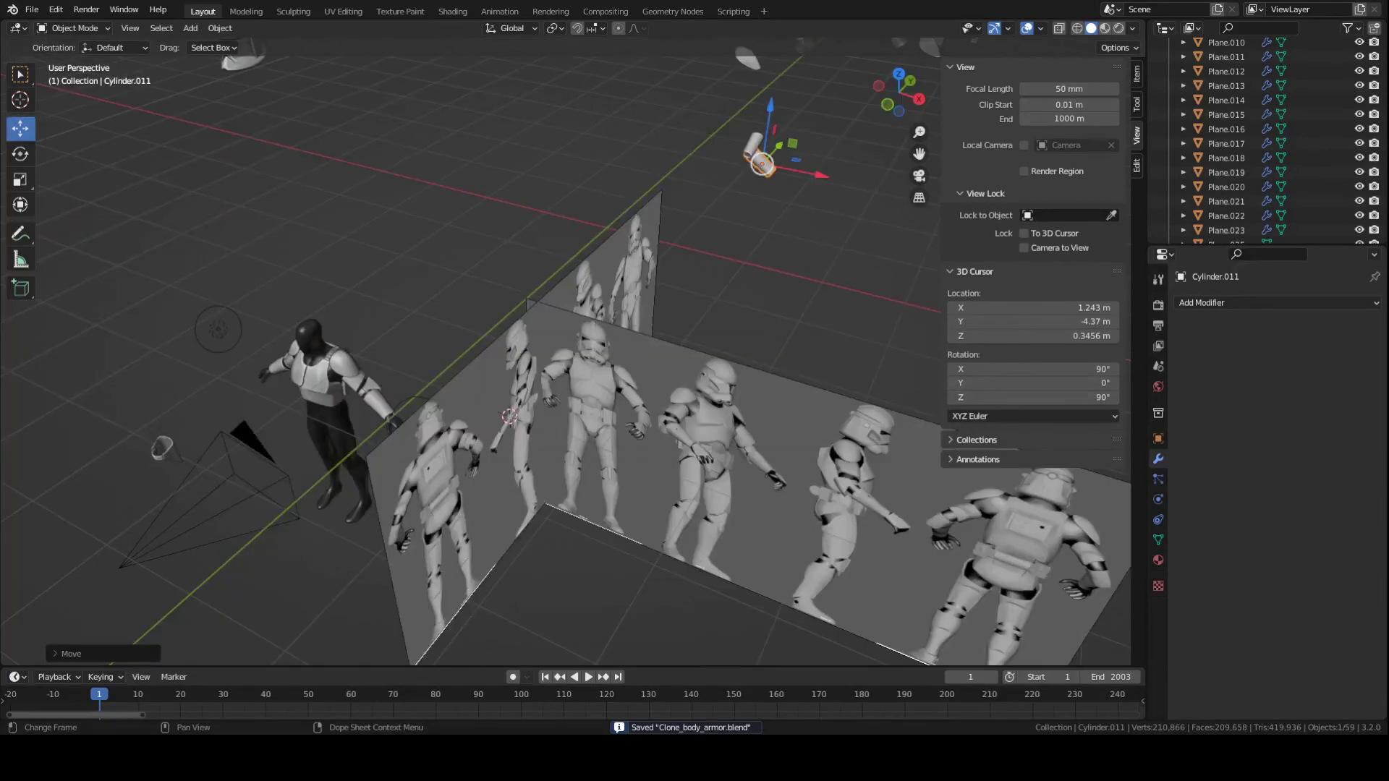
{"action": "scroll", "coordinate": [506, 593], "scroll_direction": "up", "scroll_amount": 4}
{"action": "scroll", "coordinate": [483, 566], "scroll_direction": "down", "scroll_amount": 2}
{"action": "middle_click_drag", "start_coordinate": [483, 567], "coordinate": [507, 544]}
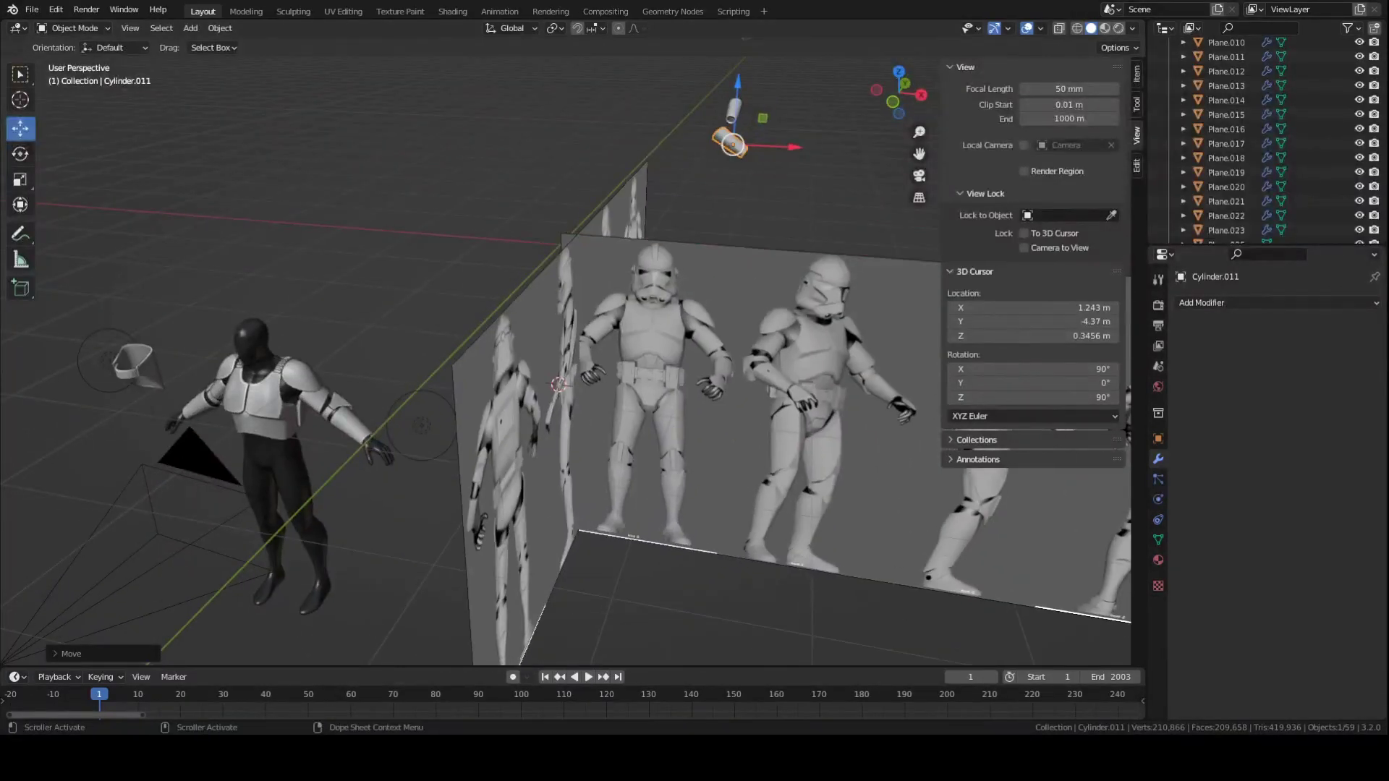
Compare the fitted arm armour on the body with the forearms and elbows in the clone trooper reference images.
{"action": "scroll", "coordinate": [455, 525], "scroll_direction": "up", "scroll_amount": 6}
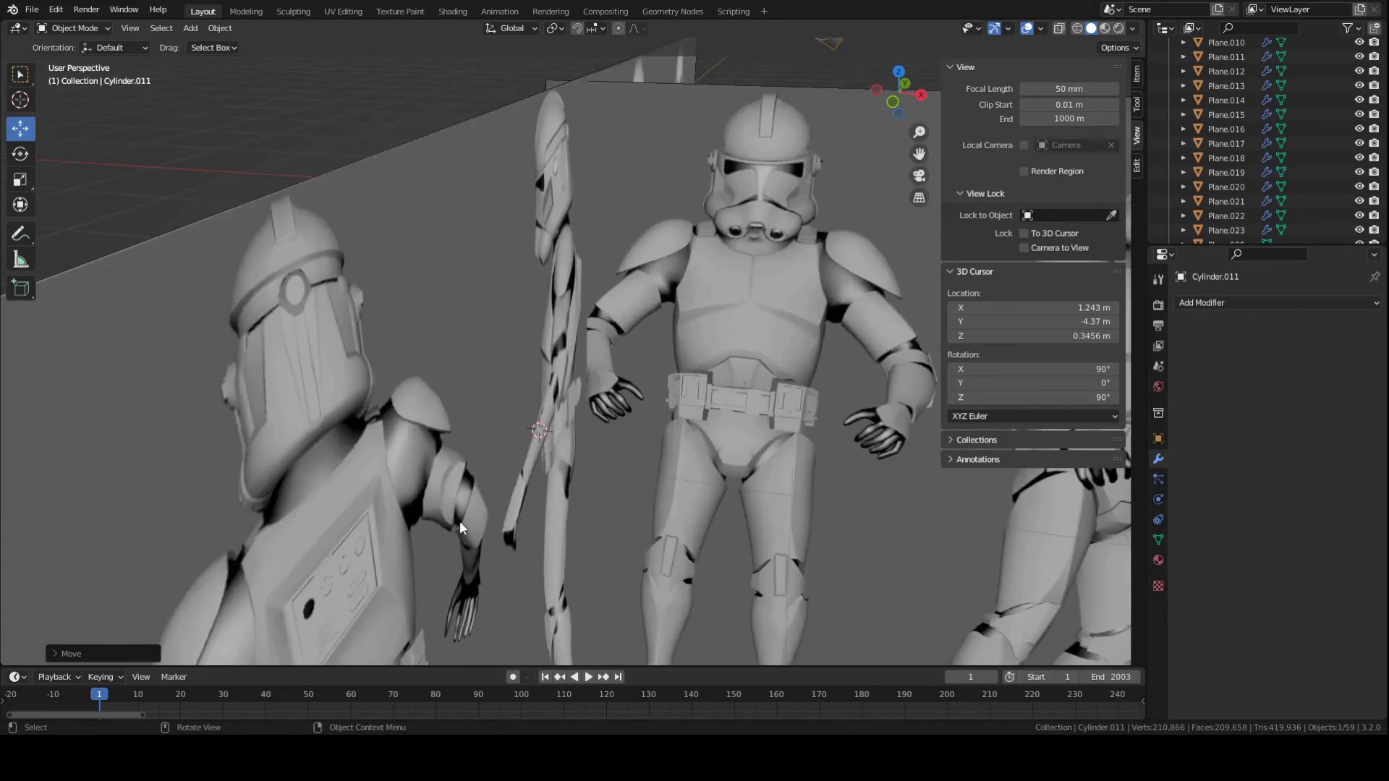
{"action": "scroll", "coordinate": [458, 521], "scroll_direction": "down", "scroll_amount": 8}
{"action": "scroll", "coordinate": [495, 484], "scroll_direction": "up", "scroll_amount": 10}
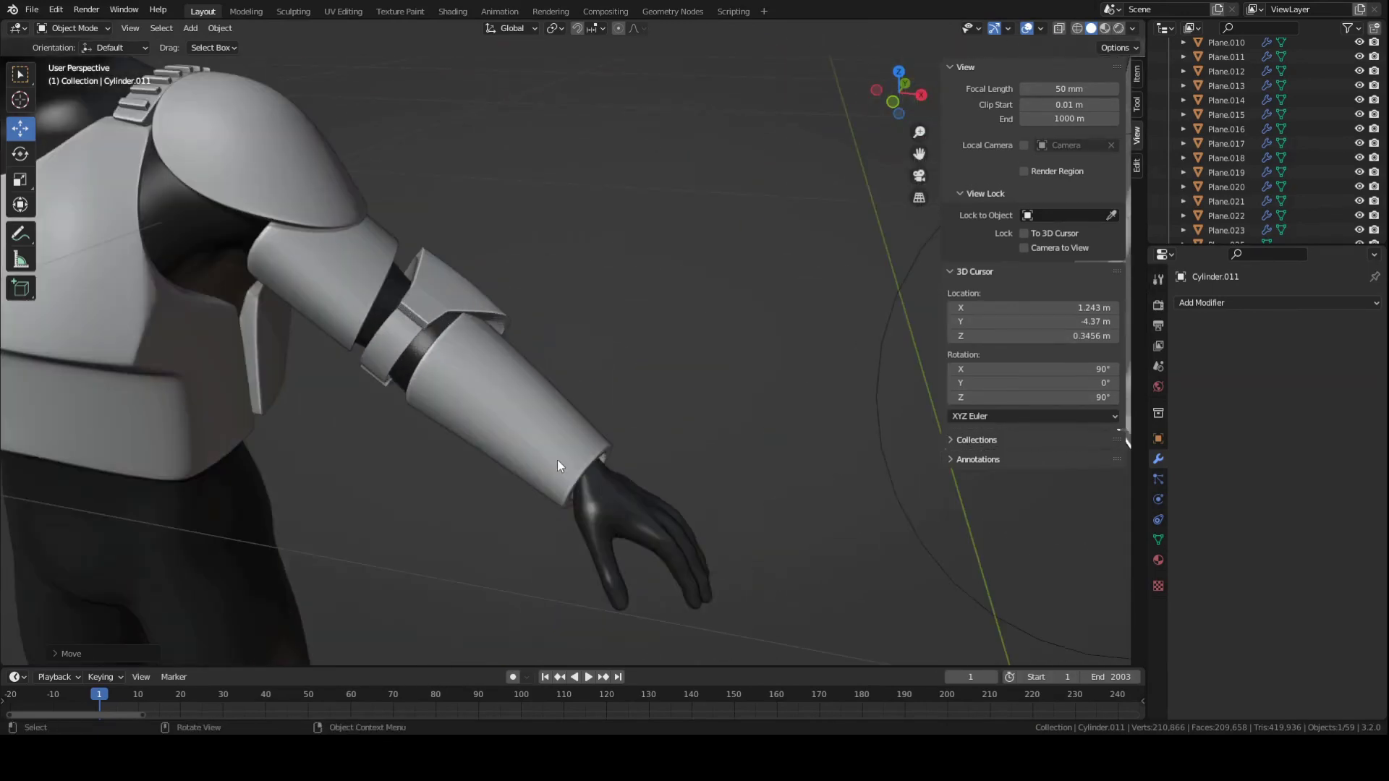
{"action": "scroll", "coordinate": [687, 492], "scroll_direction": "down", "scroll_amount": 8}
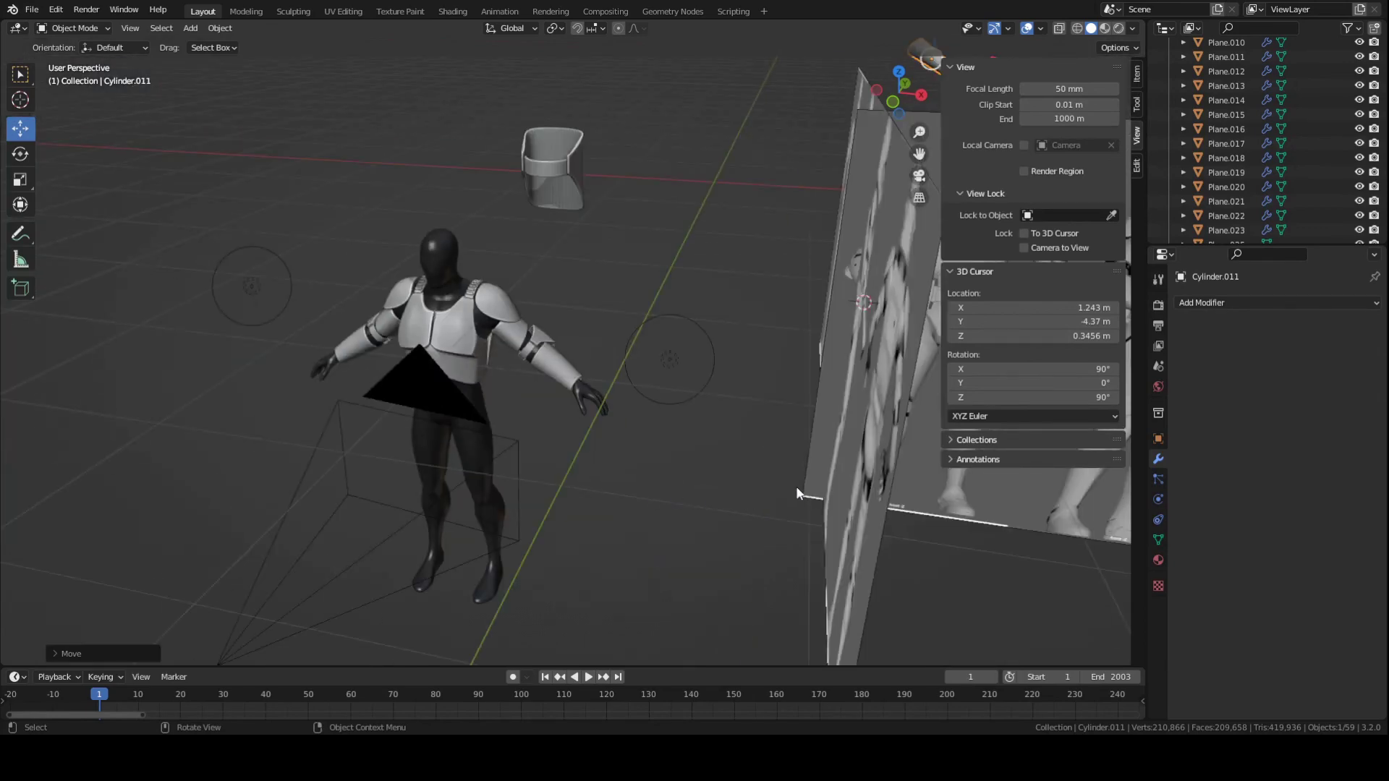
{"action": "scroll", "coordinate": [474, 444], "scroll_direction": "up", "scroll_amount": 7}
{"action": "scroll", "coordinate": [660, 395], "scroll_direction": "up", "scroll_amount": 5}
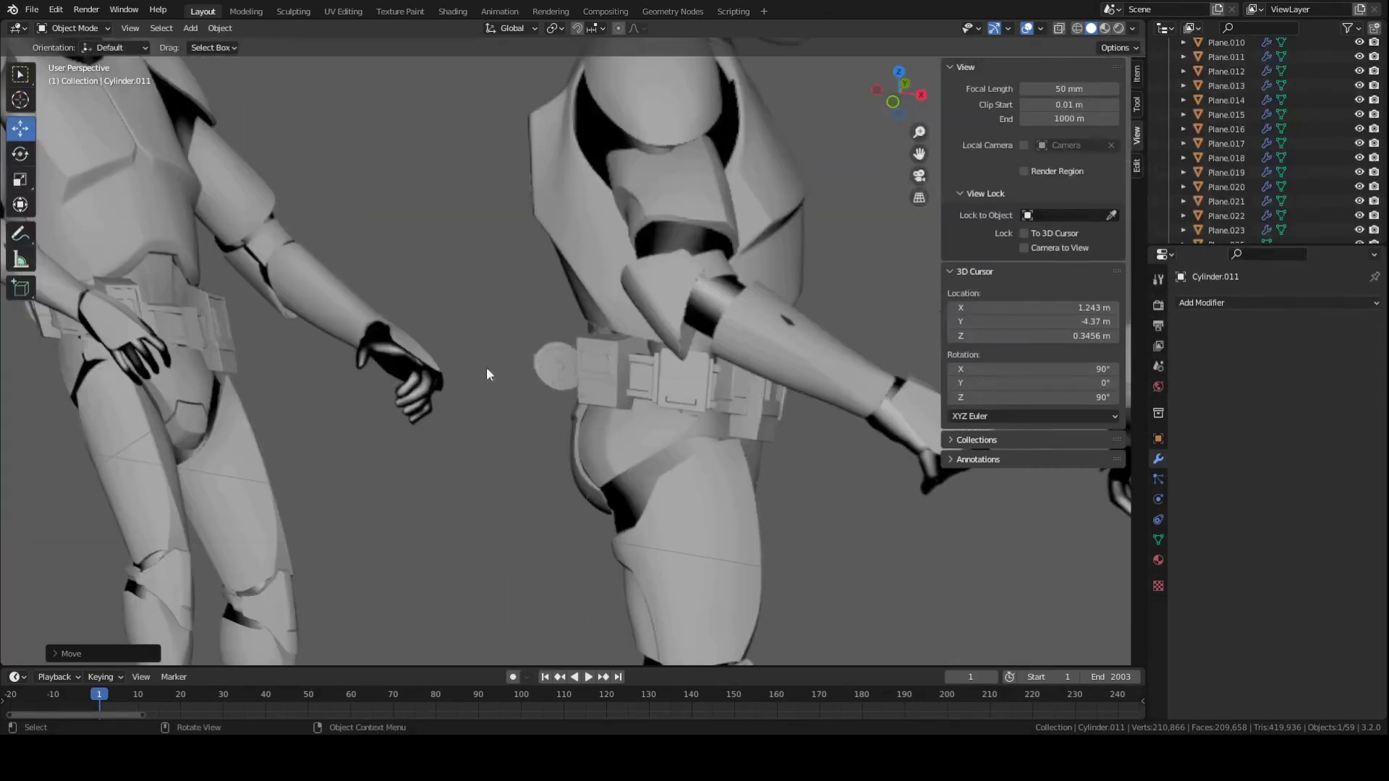
{"action": "scroll", "coordinate": [398, 425], "scroll_direction": "down", "scroll_amount": 5}
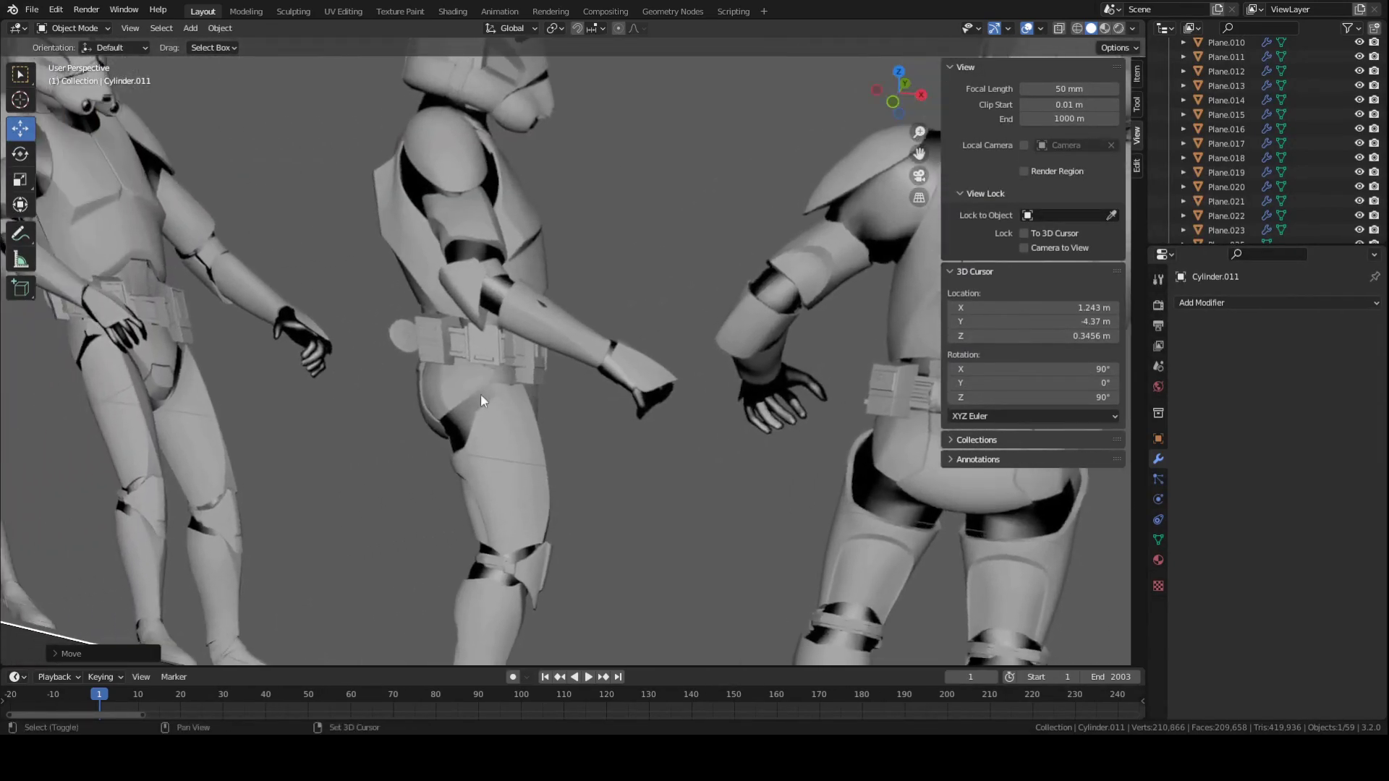
{"action": "scroll", "coordinate": [521, 398], "scroll_direction": "up", "scroll_amount": 8}
{"action": "scroll", "coordinate": [560, 402], "scroll_direction": "down", "scroll_amount": 4}
Save the clone armour file.
{"action": "key", "text": "ctrl+s"}
{"action": "scroll", "coordinate": [562, 411], "scroll_direction": "down", "scroll_amount": 6}
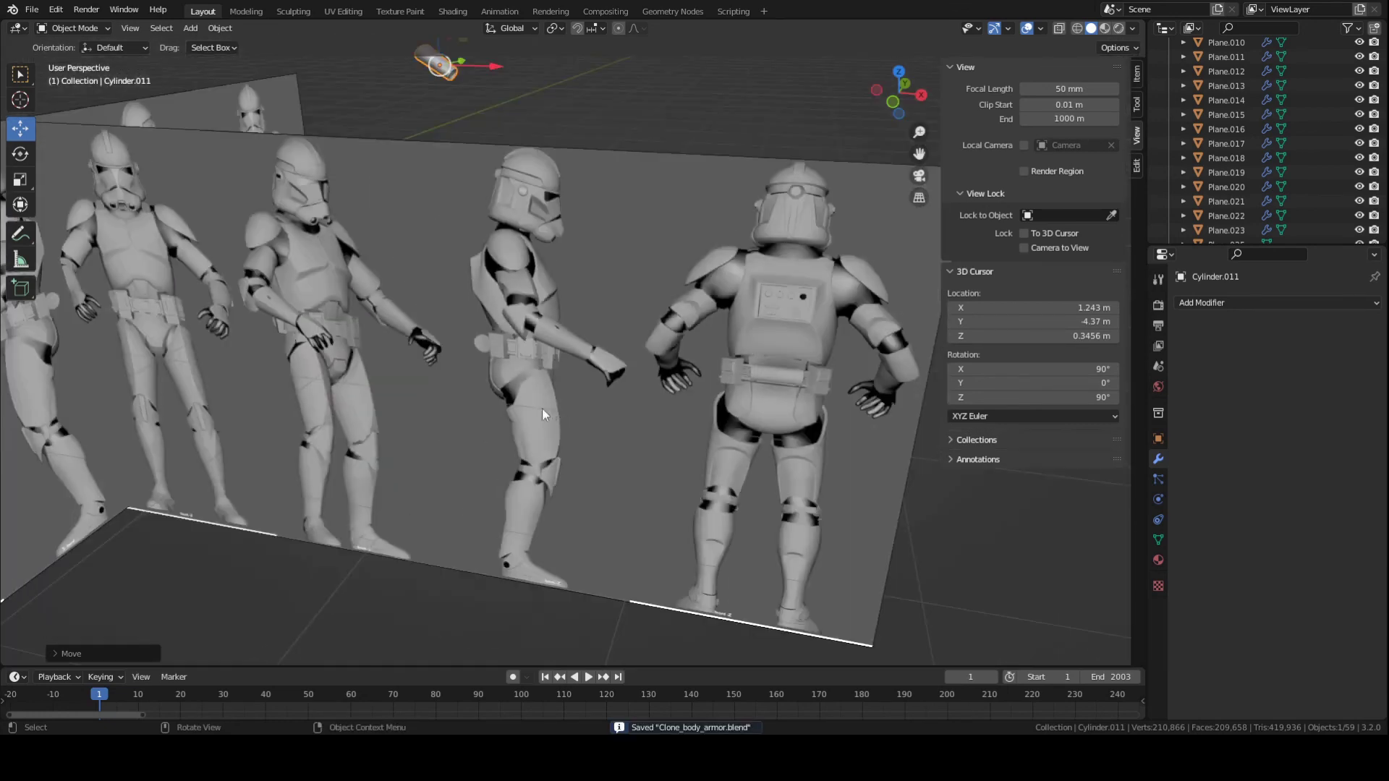
{"action": "scroll", "coordinate": [486, 398], "scroll_direction": "up", "scroll_amount": 4}
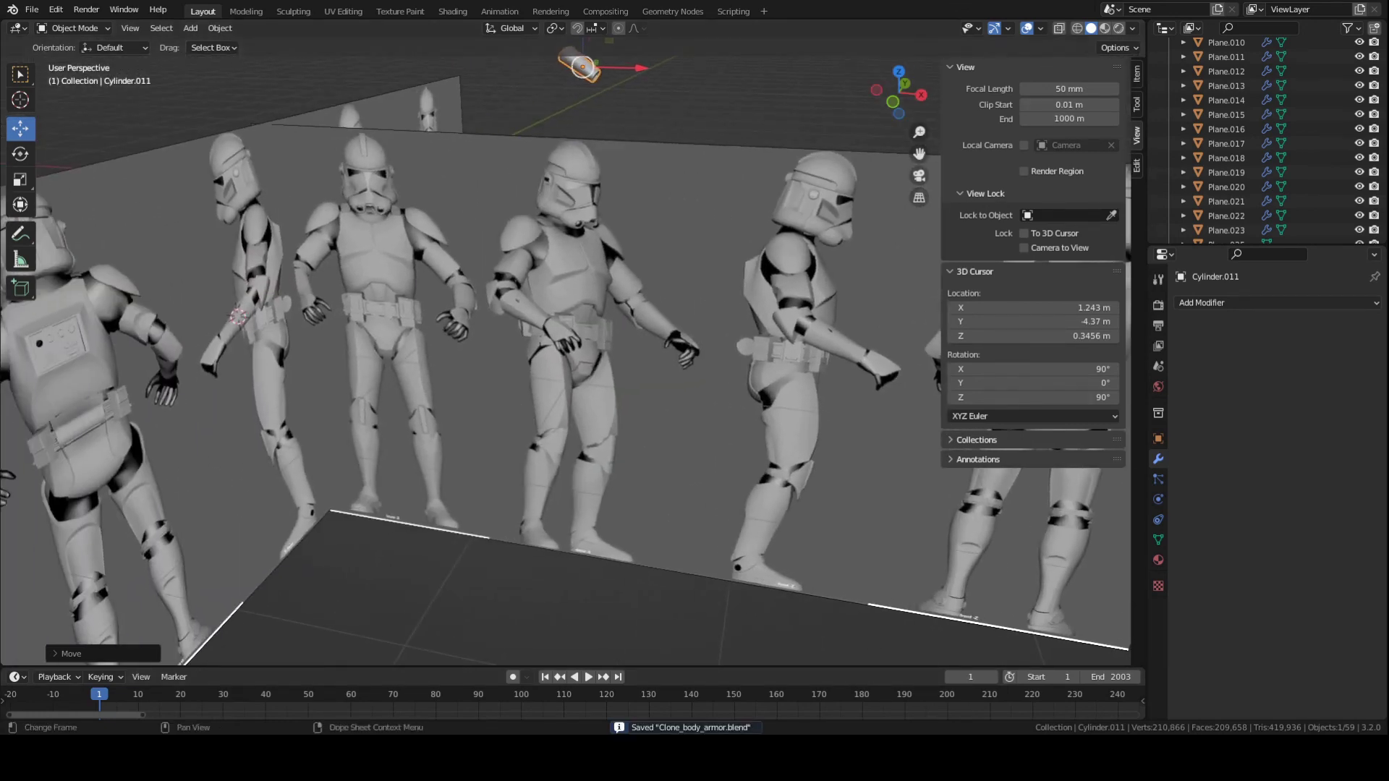